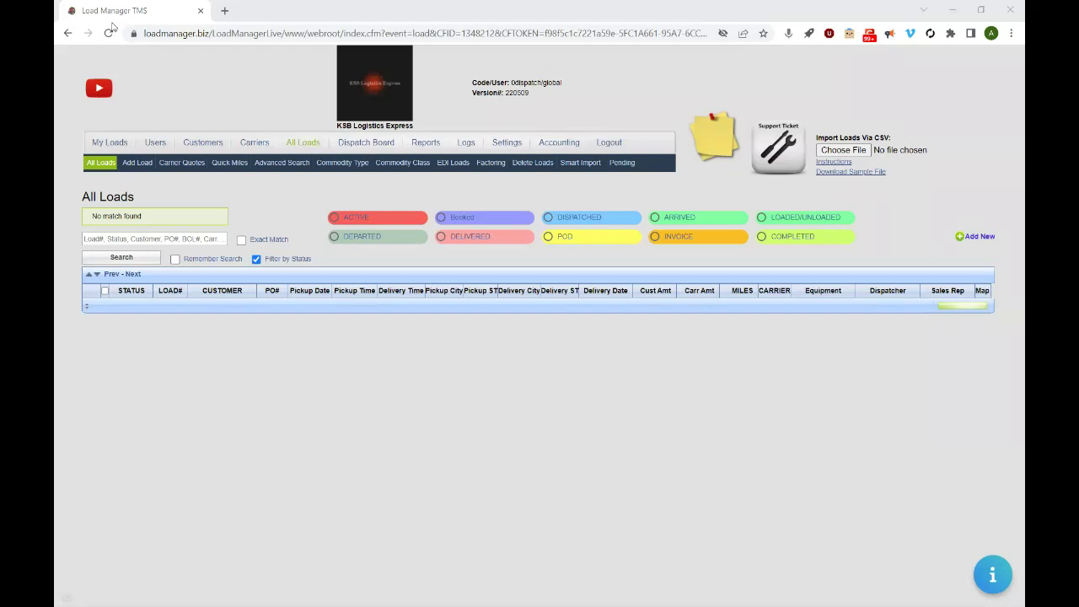
# - Add a new load and pick B&M ENTERPRISE LLC from the carrier suggestions after typing 'b'
pyautogui.click(135, 168)
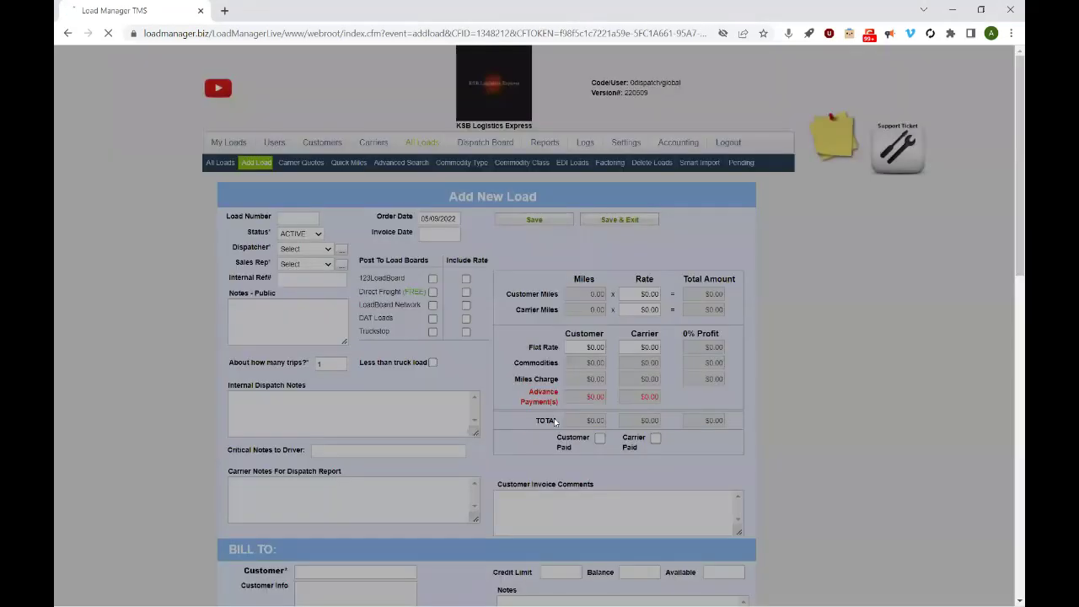
pyautogui.scroll(-1, 1011, 385)
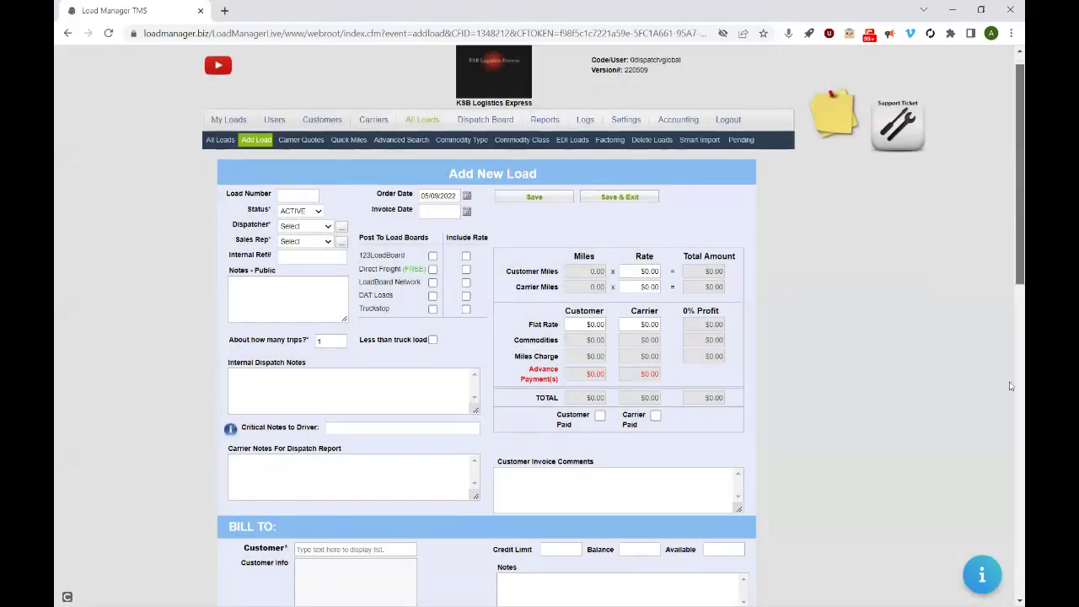
pyautogui.scroll(-10, 1012, 385)
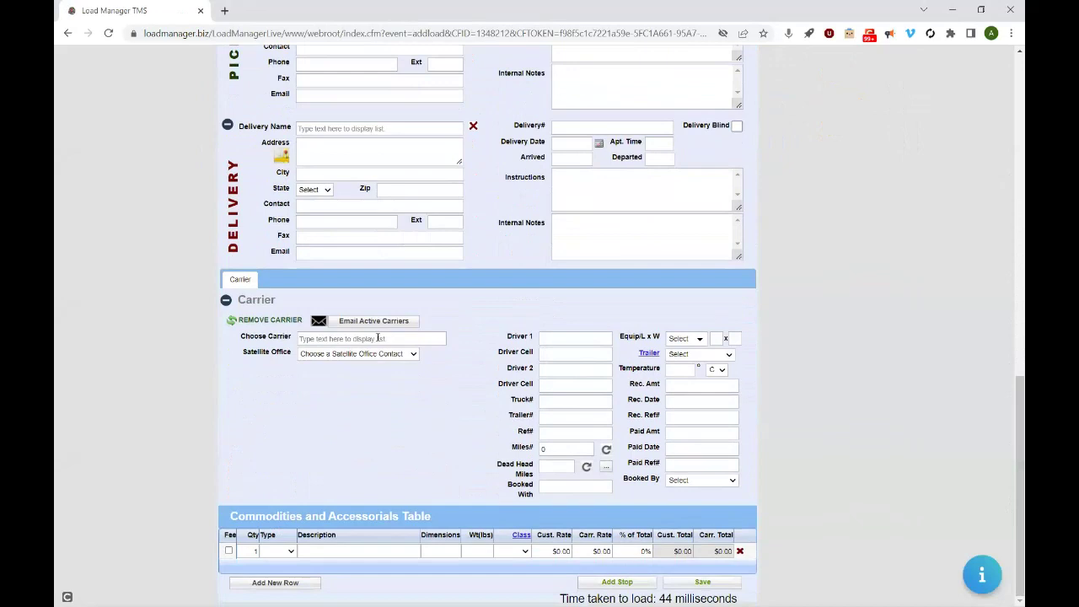
pyautogui.click(384, 338)
pyautogui.write('b')
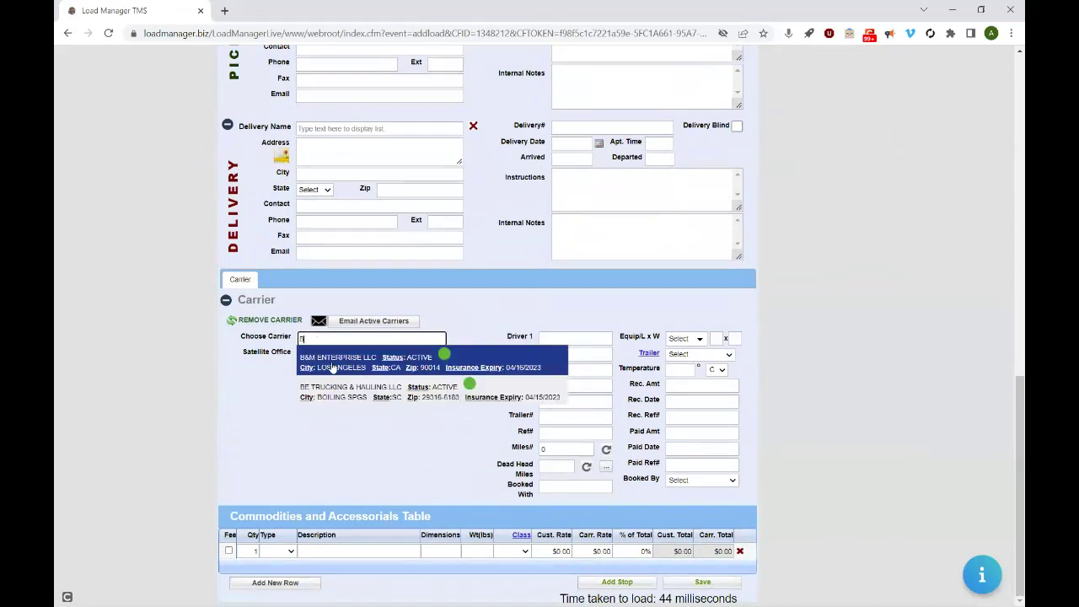
pyautogui.click(334, 369)
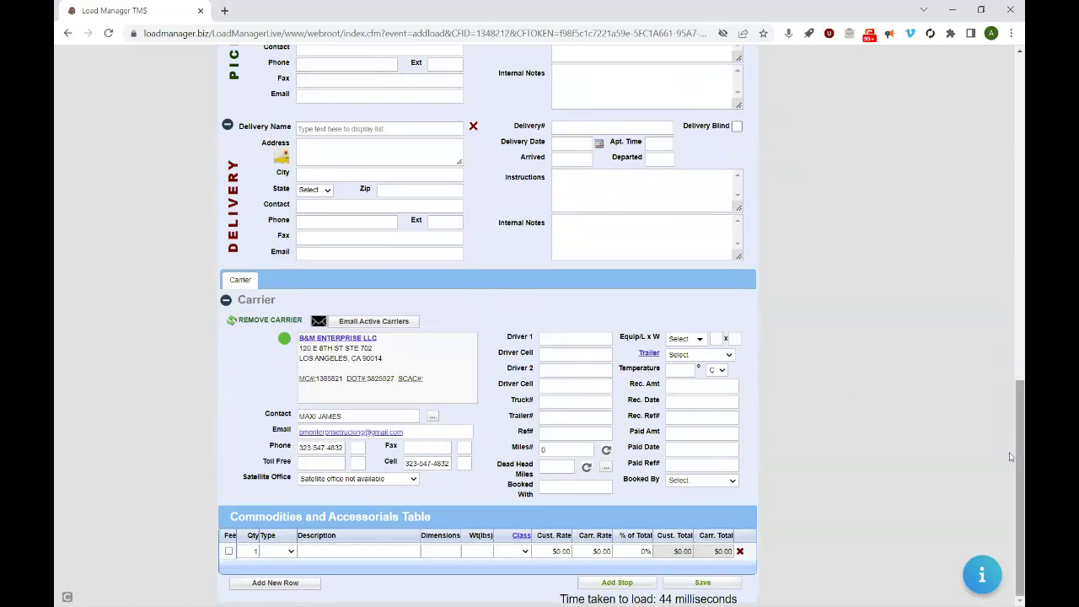
pyautogui.scroll(4, 1011, 456)
pyautogui.scroll(-1, 983, 354)
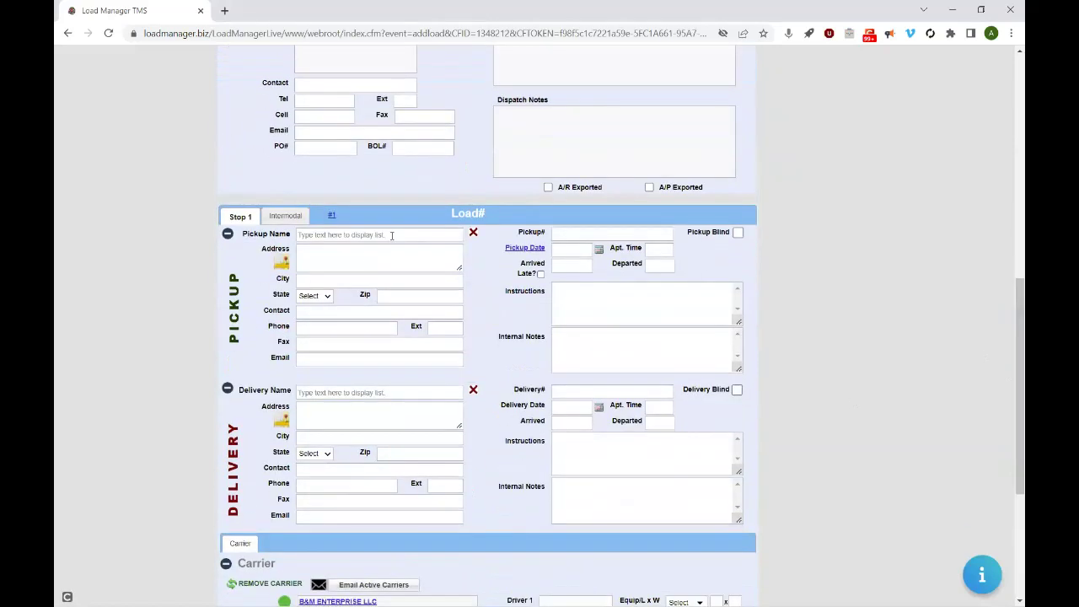
# - Set the pickup location to the saved TCA furnisher in Hicksville, NY
pyautogui.click(362, 236)
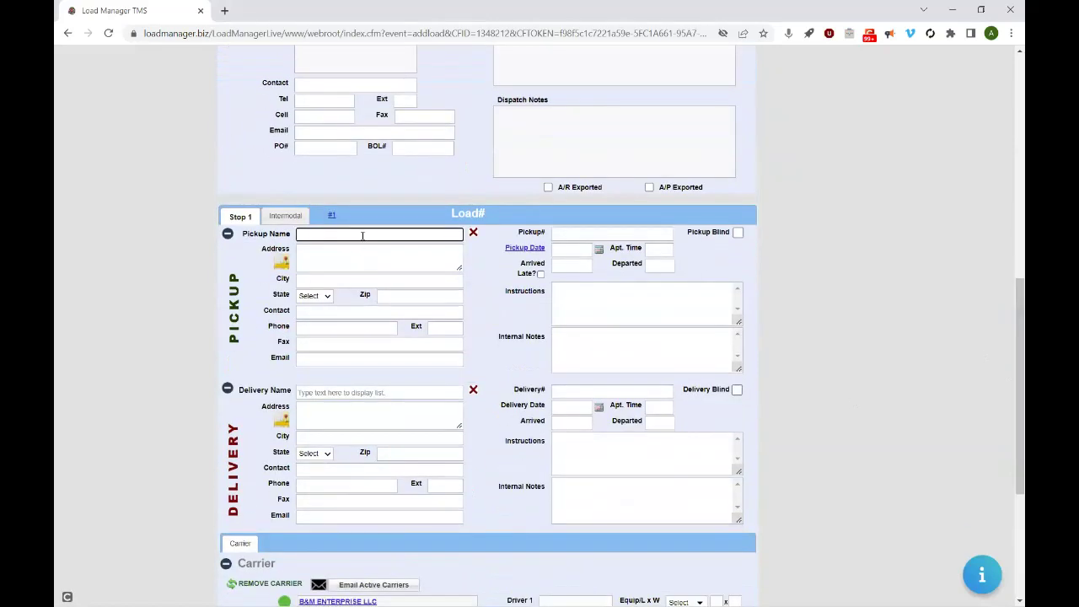
pyautogui.write('t')
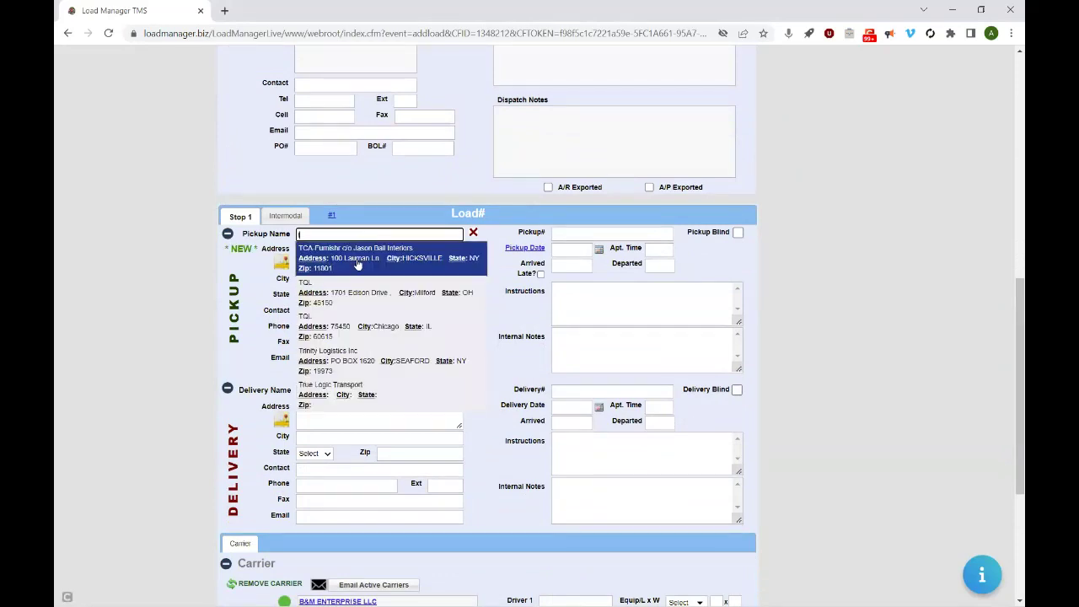
pyautogui.click(358, 261)
# - Enter the delivery recipient's full name, correcting typos along the way
pyautogui.click(316, 393)
pyautogui.write('D')
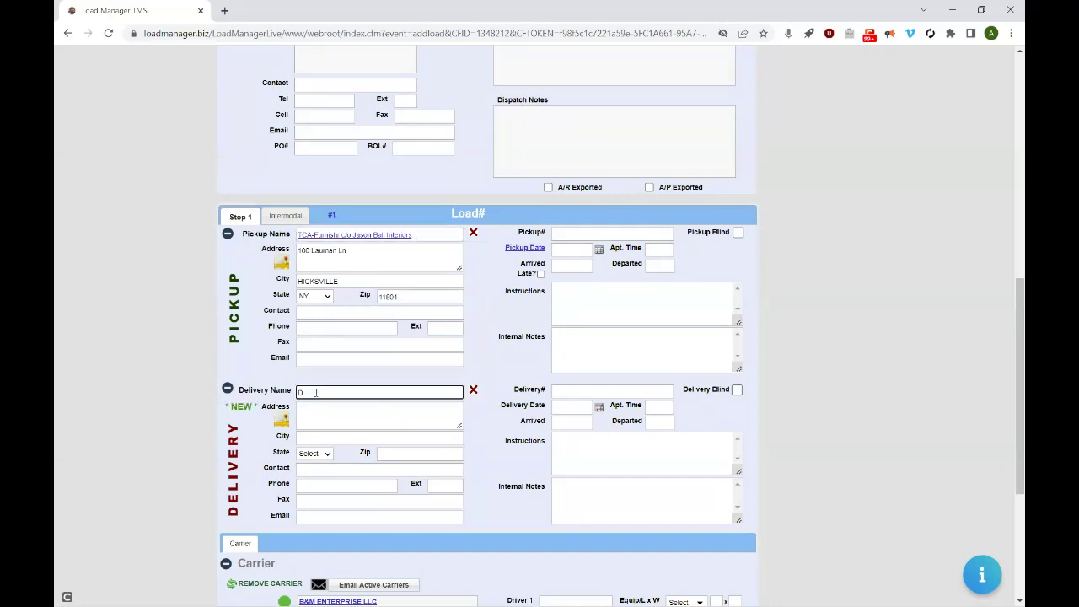
pyautogui.press('BackSpace')
pyautogui.write('G')
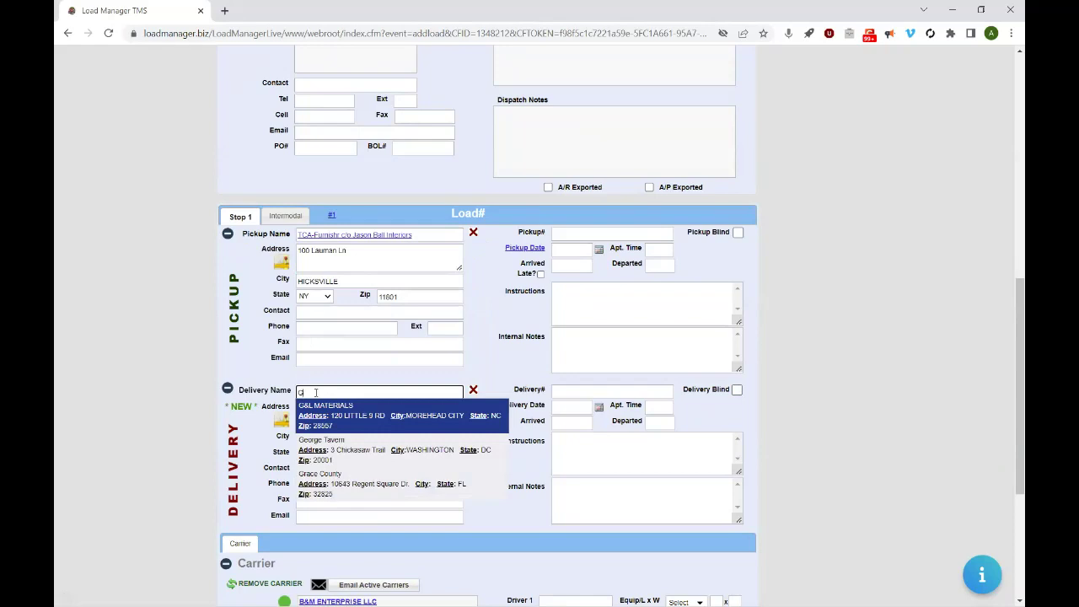
pyautogui.press('BackSpace')
pyautogui.write('Girl')
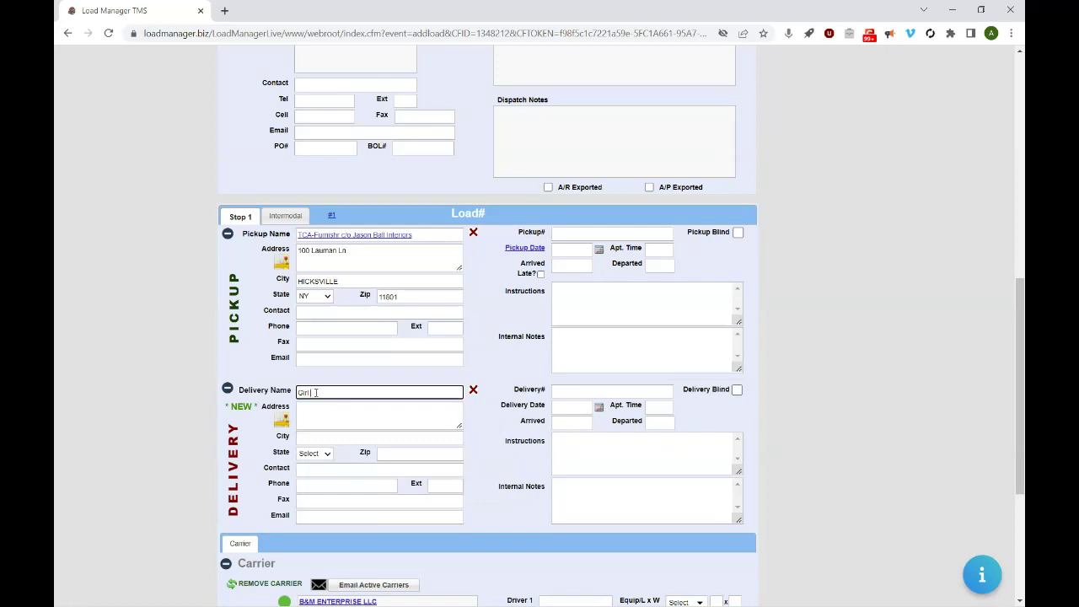
pyautogui.write(' and Gol')
pyautogui.write('d')
pyautogui.press('BackSpace')
pyautogui.press('BackSpace')
pyautogui.press('BackSpace')
pyautogui.press('BackSpace')
pyautogui.press('BackSpace')
pyautogui.press('BackSpace')
pyautogui.press('BackSpace')
pyautogui.press('BackSpace')
pyautogui.press('BackSpace')
pyautogui.press('BackSpace')
pyautogui.press('BackSpace')
pyautogui.press('BackSpace')
pyautogui.press('BackSpace')
# - Enter the delivery street address and zip code, accepting the Coram, NY match
pyautogui.press('Tab')
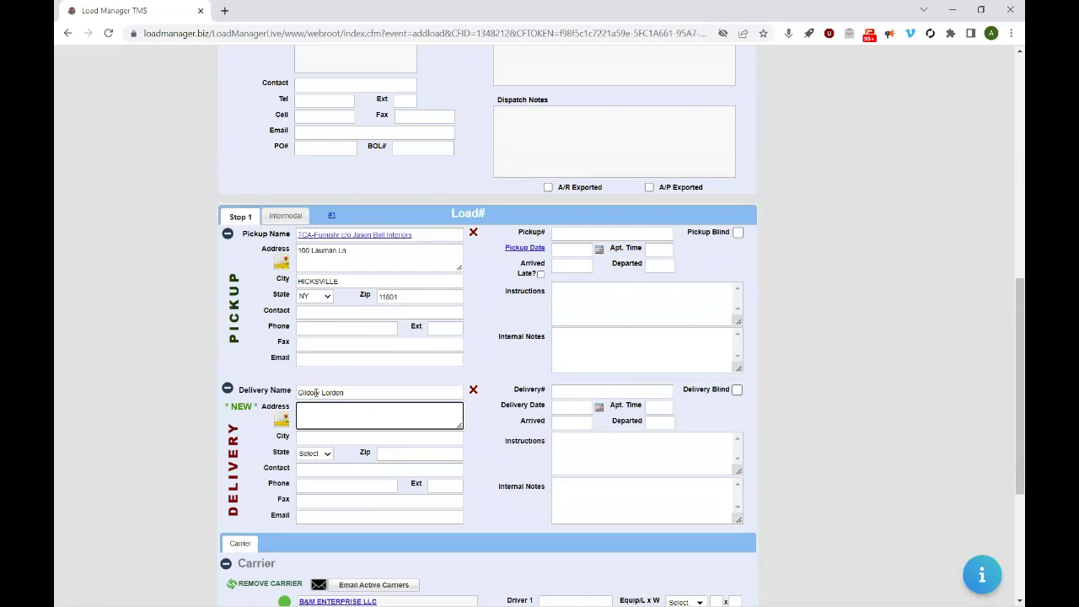
pyautogui.write('97')
pyautogui.press('BackSpace')
pyautogui.click(392, 454)
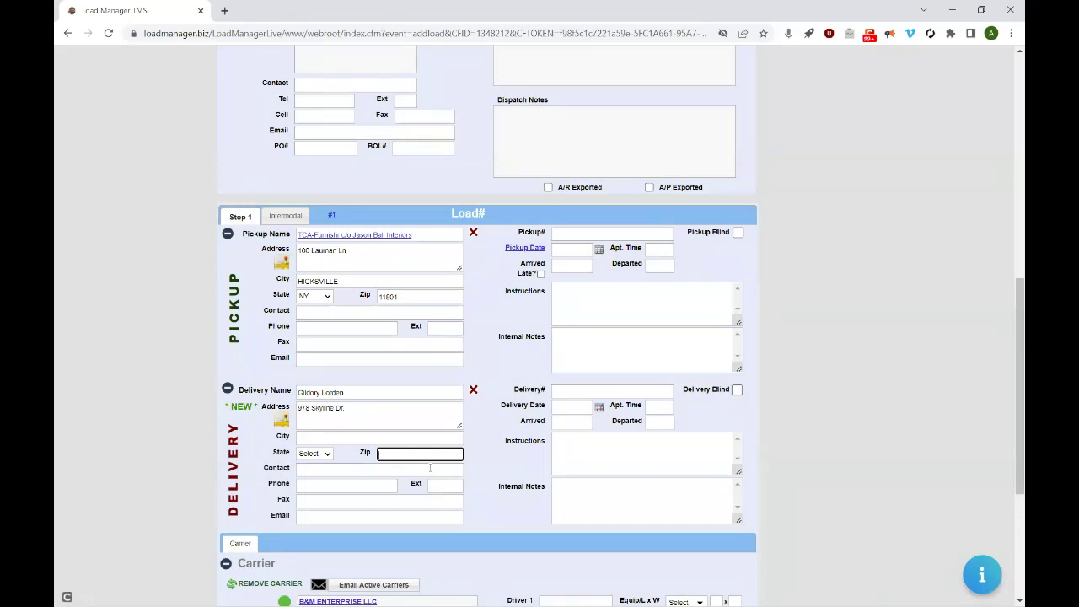
pyautogui.write('11727')
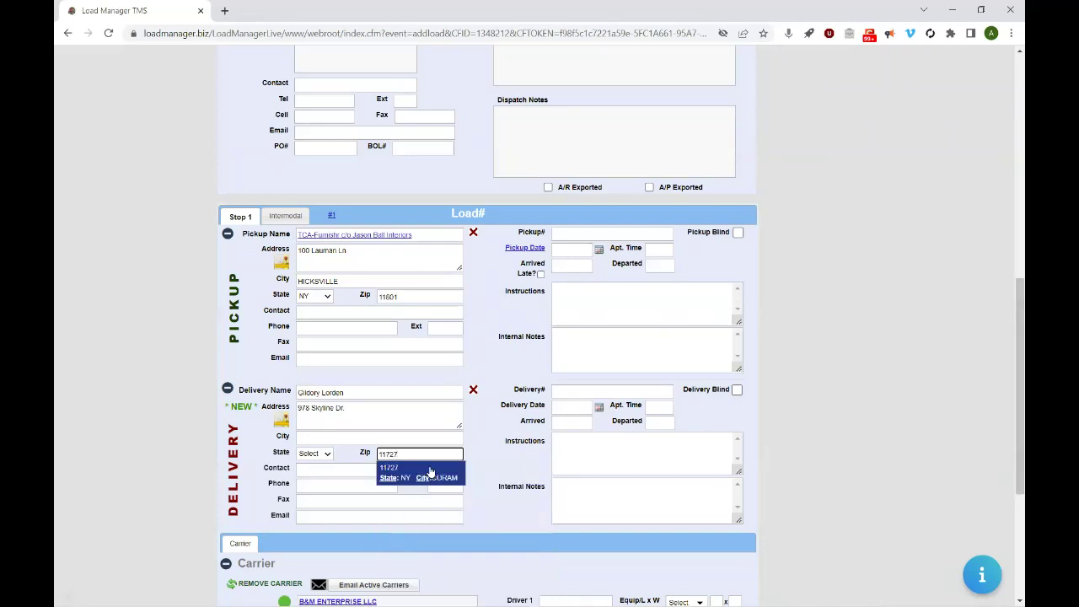
pyautogui.click(431, 473)
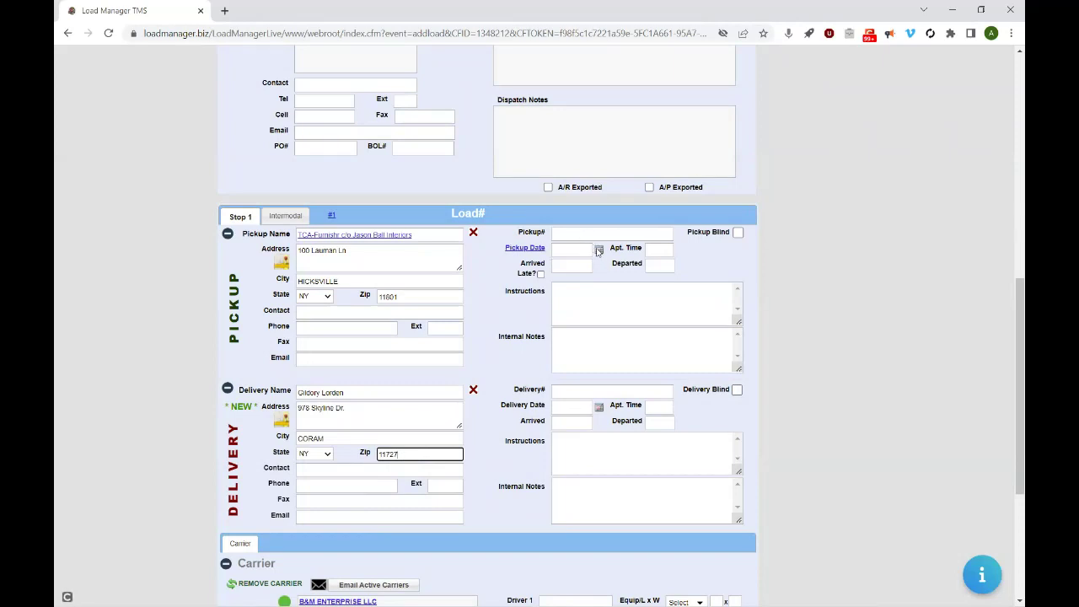
# - Schedule the pickup for 05/10/2022 with appointment time ASAP
pyautogui.click(593, 250)
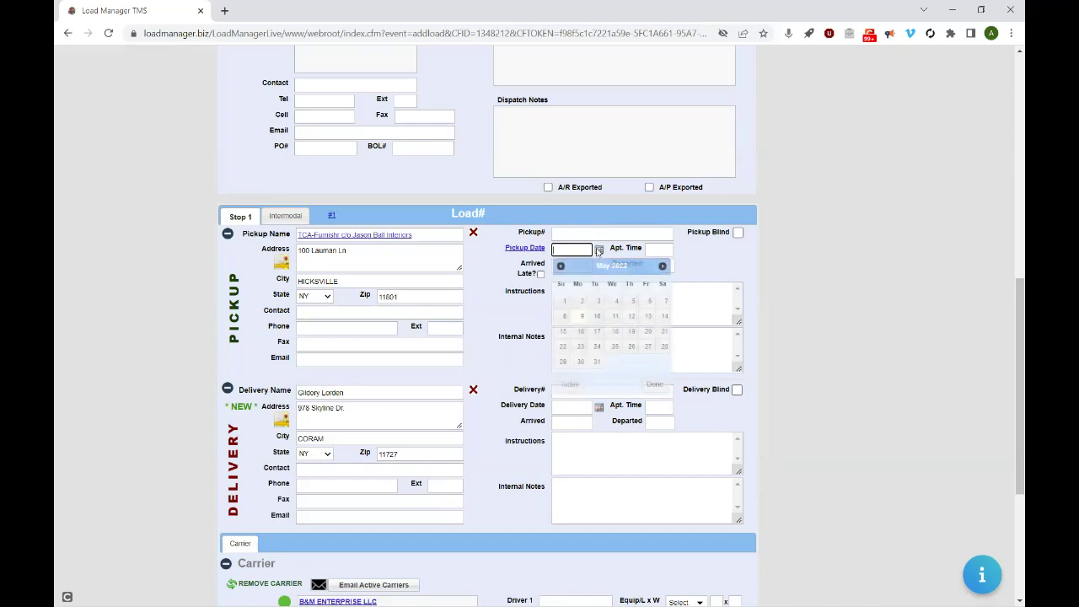
pyautogui.click(598, 317)
pyautogui.click(651, 252)
pyautogui.write('ASAP')
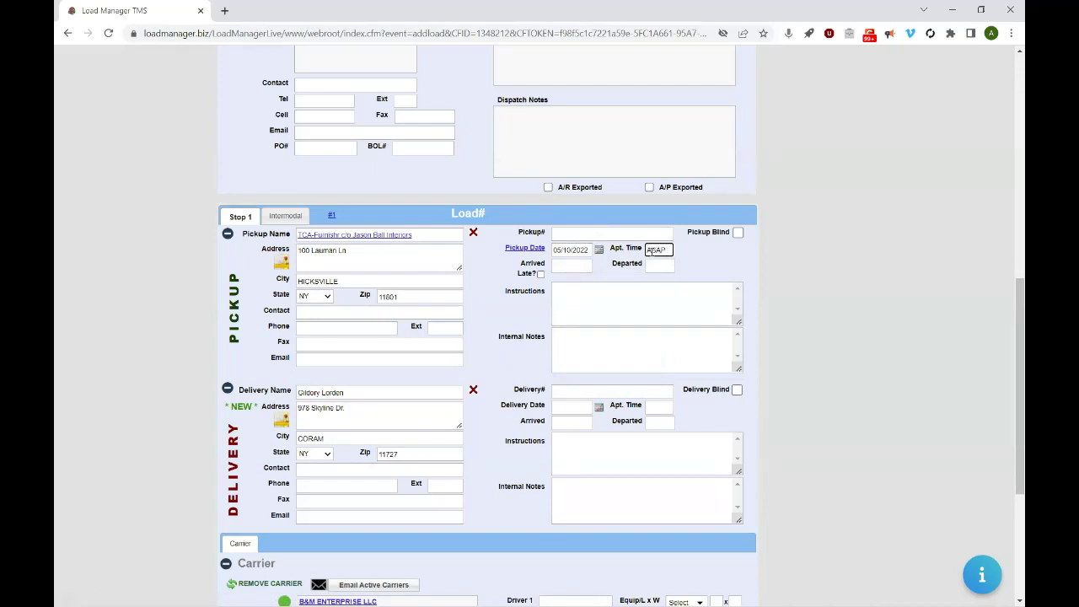
# - Schedule the delivery for 05/12/2022 with an 8AM-3PM appointment window
pyautogui.click(651, 409)
pyautogui.write('8AM-9pm')
pyautogui.press('BackSpace')
pyautogui.press('BackSpace')
pyautogui.press('BackSpace')
pyautogui.write('3PM')
pyautogui.click(597, 408)
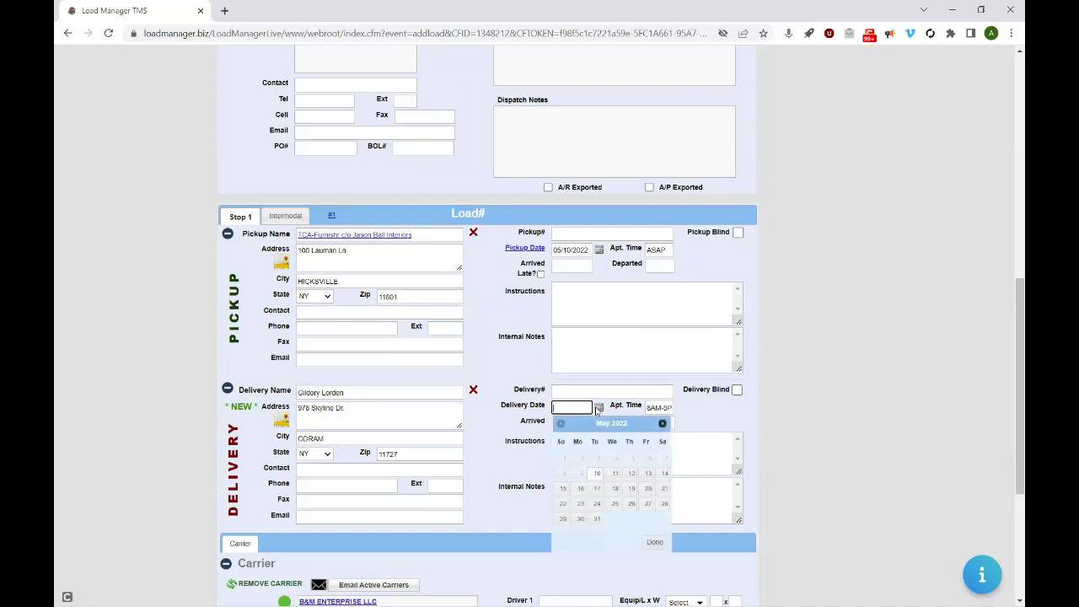
pyautogui.click(632, 475)
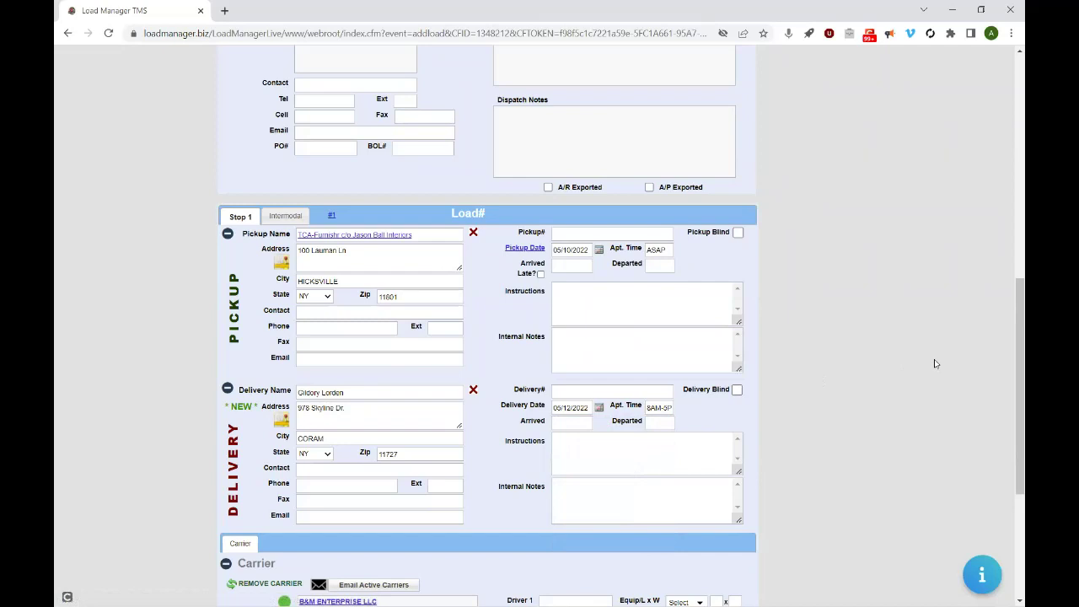
# - Add the pickup instruction 'Use back door'
pyautogui.moveTo(1010, 364)
pyautogui.mouseDown()
pyautogui.moveTo(1009, 323)
pyautogui.moveTo(1011, 351)
pyautogui.mouseUp()
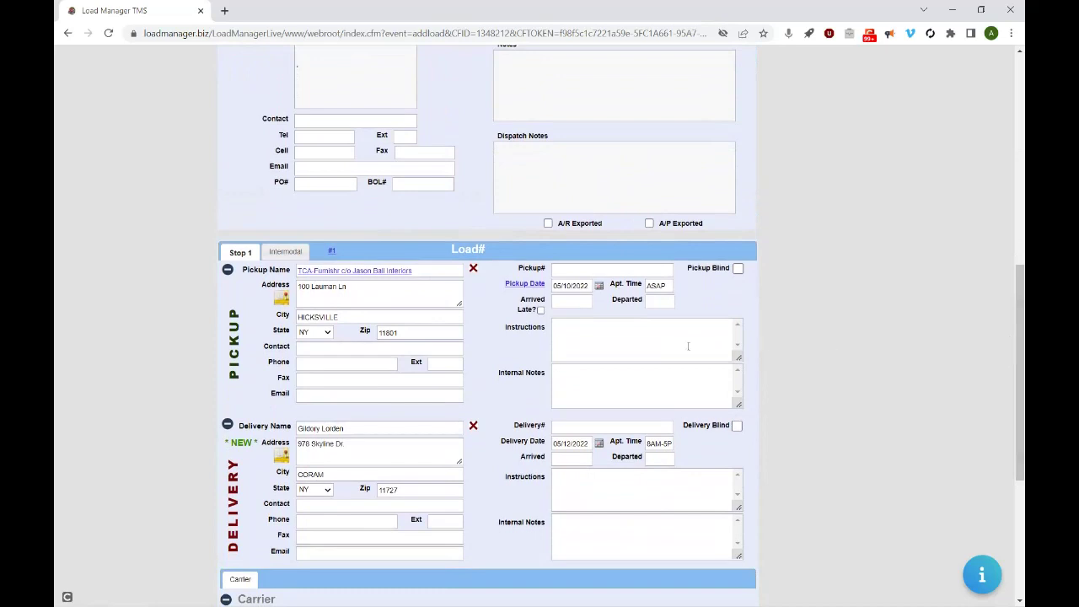
pyautogui.click(663, 337)
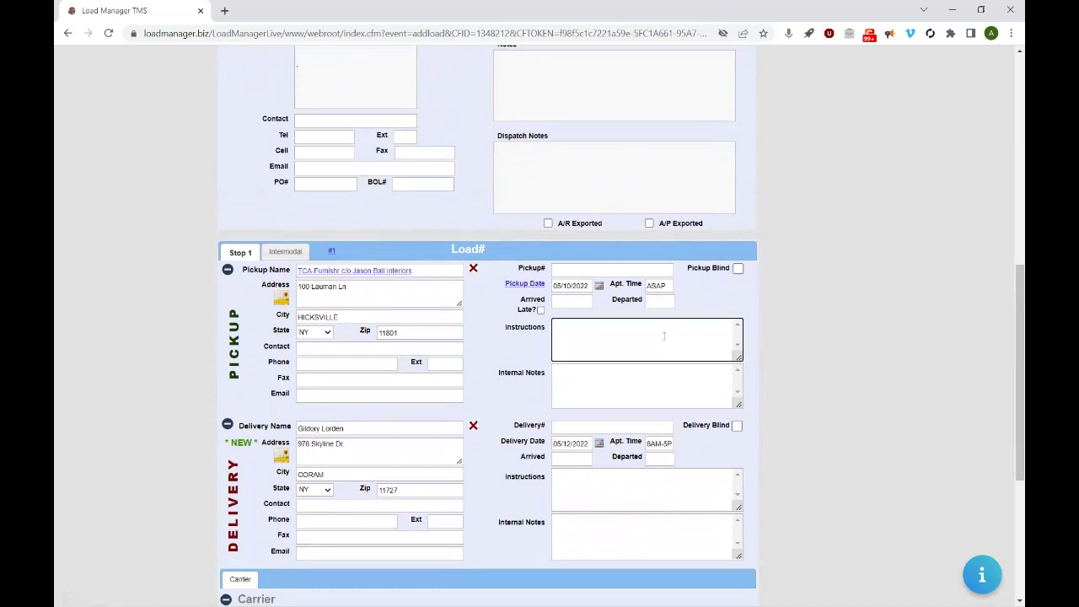
pyautogui.write('Use back door')
pyautogui.click(641, 385)
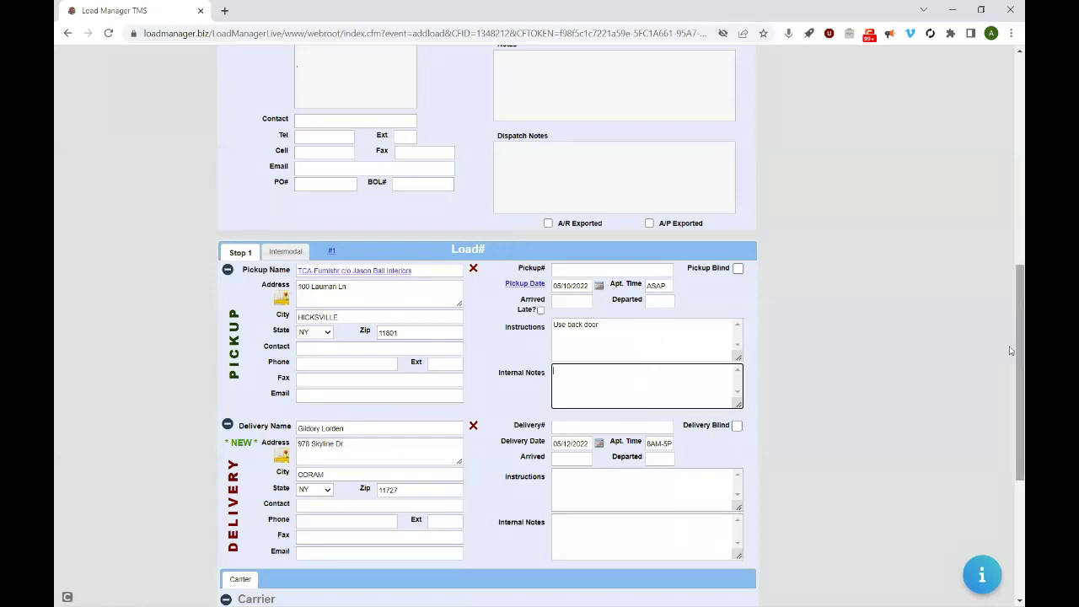
pyautogui.scroll(3, 1011, 350)
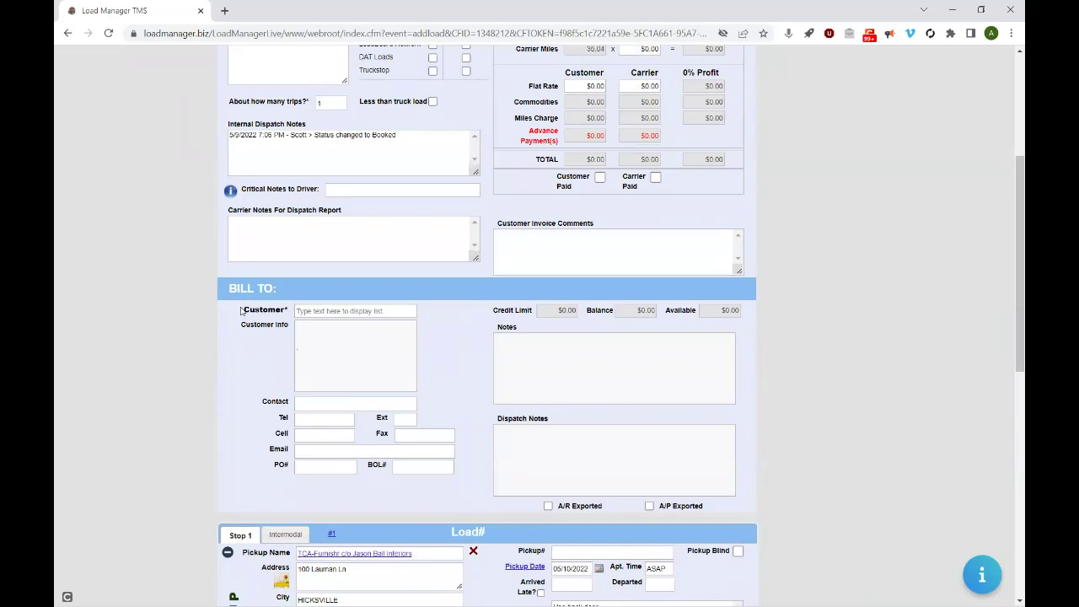
# - Dismiss the add-new-customer prompt and pick Grace County as Bill To customer after typing 'Grac'
pyautogui.scroll(-2, 1011, 493)
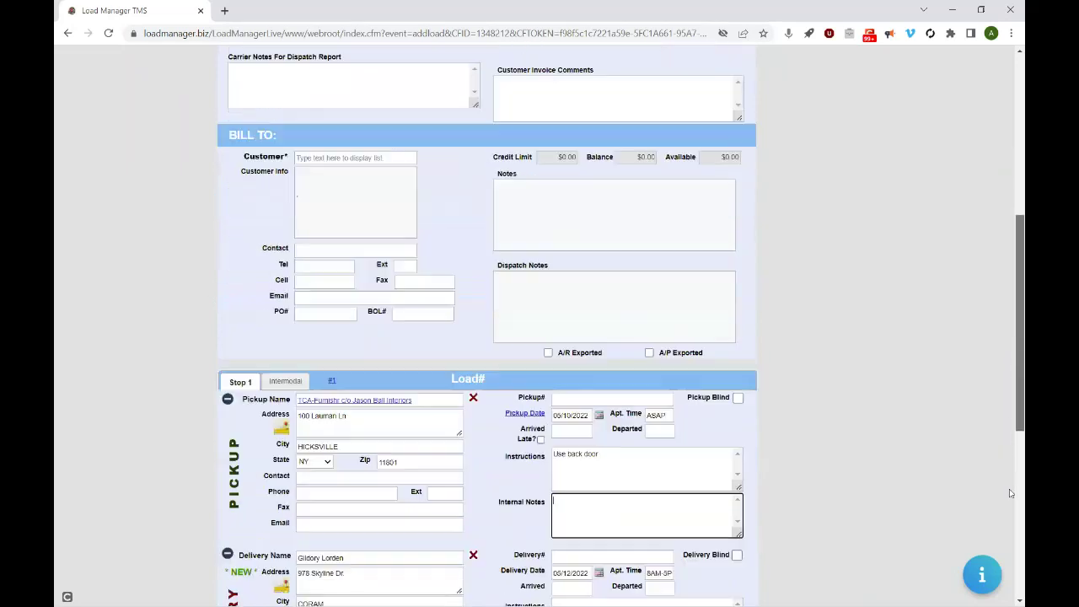
pyautogui.scroll(-5, 1011, 493)
pyautogui.scroll(10, 1009, 551)
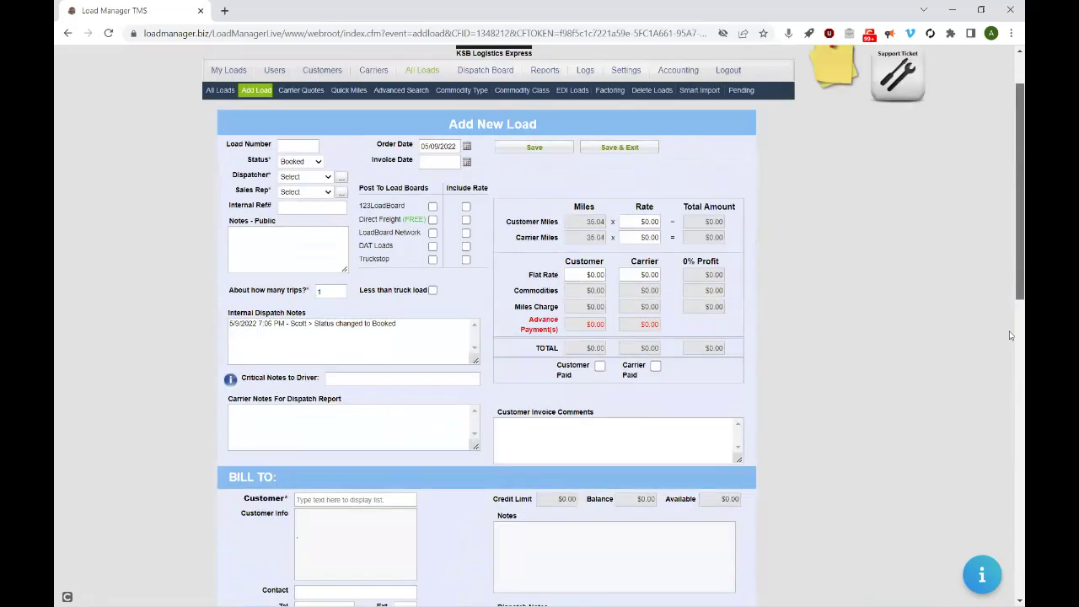
pyautogui.scroll(-3, 1011, 329)
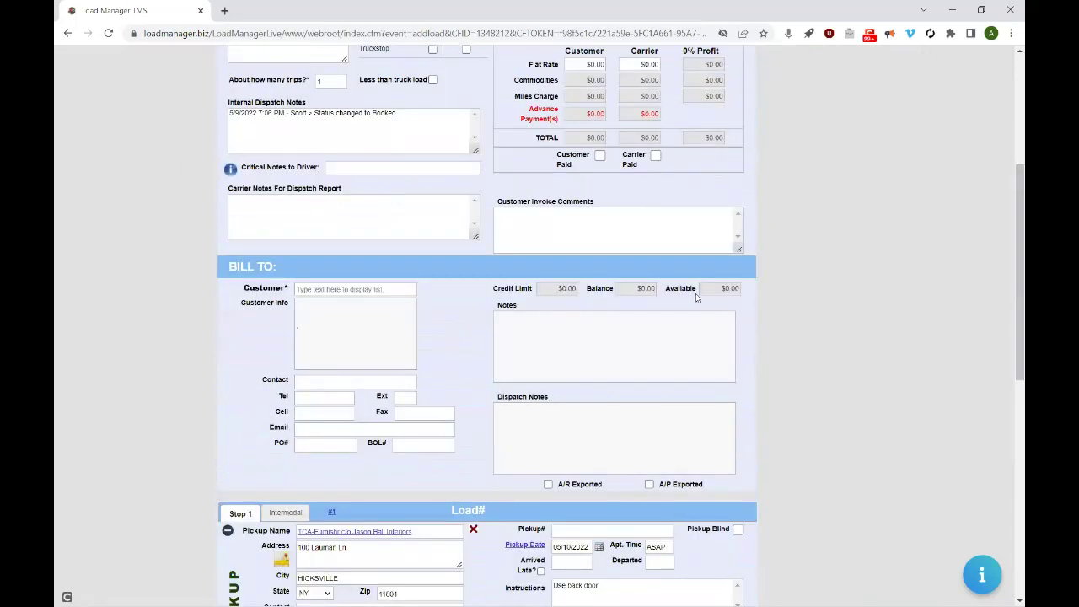
pyautogui.click(397, 293)
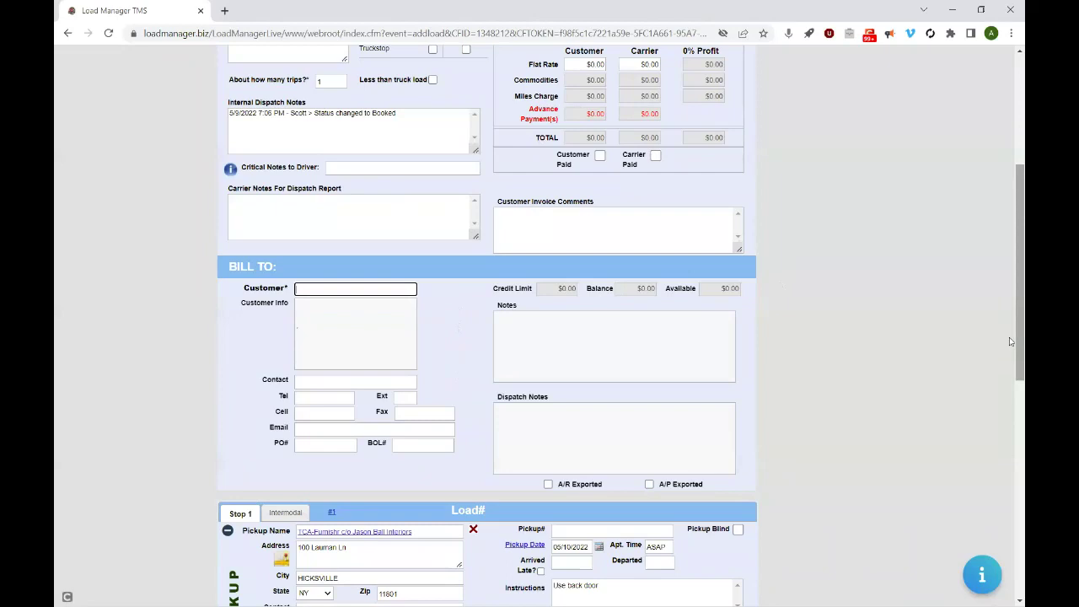
pyautogui.moveTo(1011, 342); pyautogui.dragTo(1009, 541)
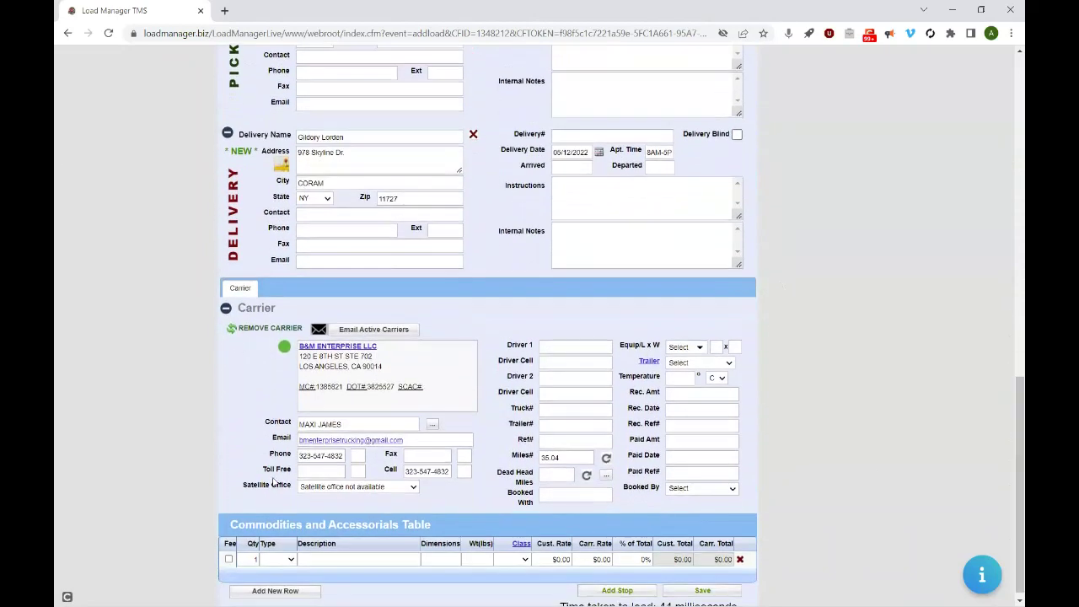
pyautogui.moveTo(1010, 531); pyautogui.dragTo(989, 336)
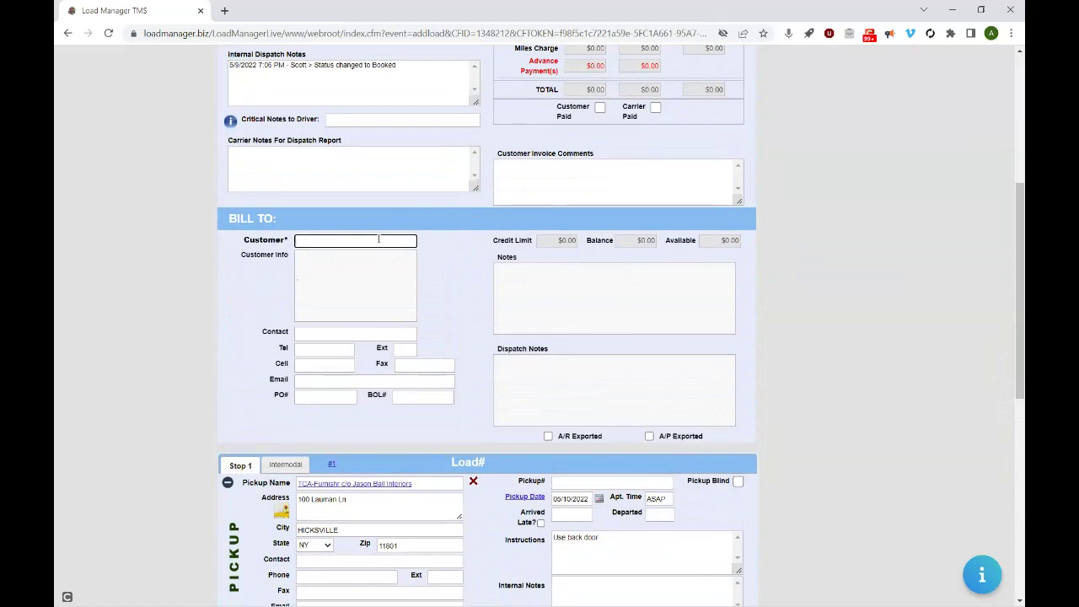
pyautogui.write('a')
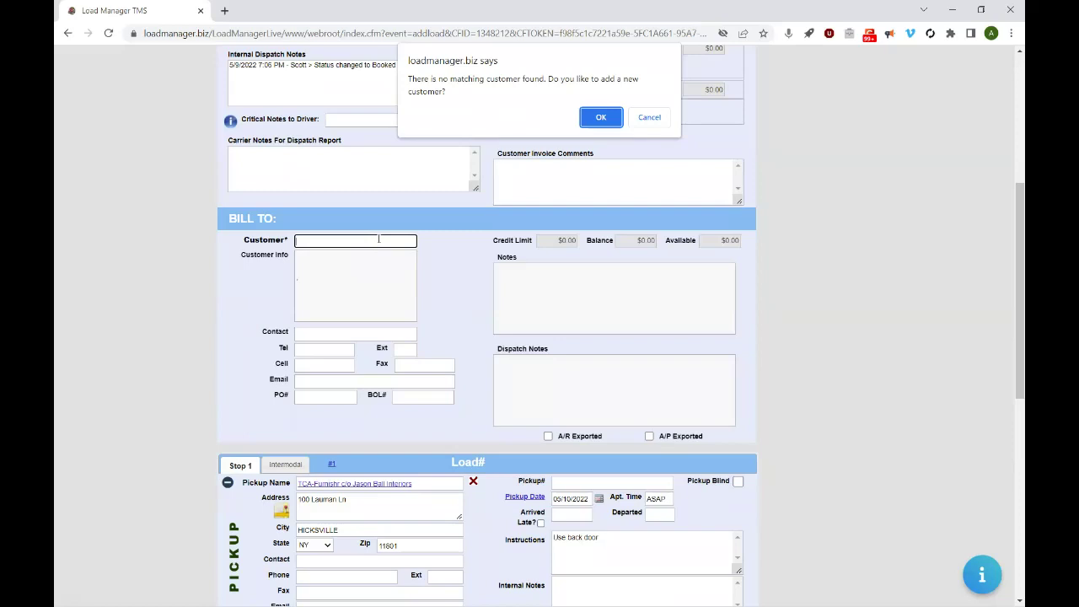
pyautogui.click(650, 117)
pyautogui.write('Grac')
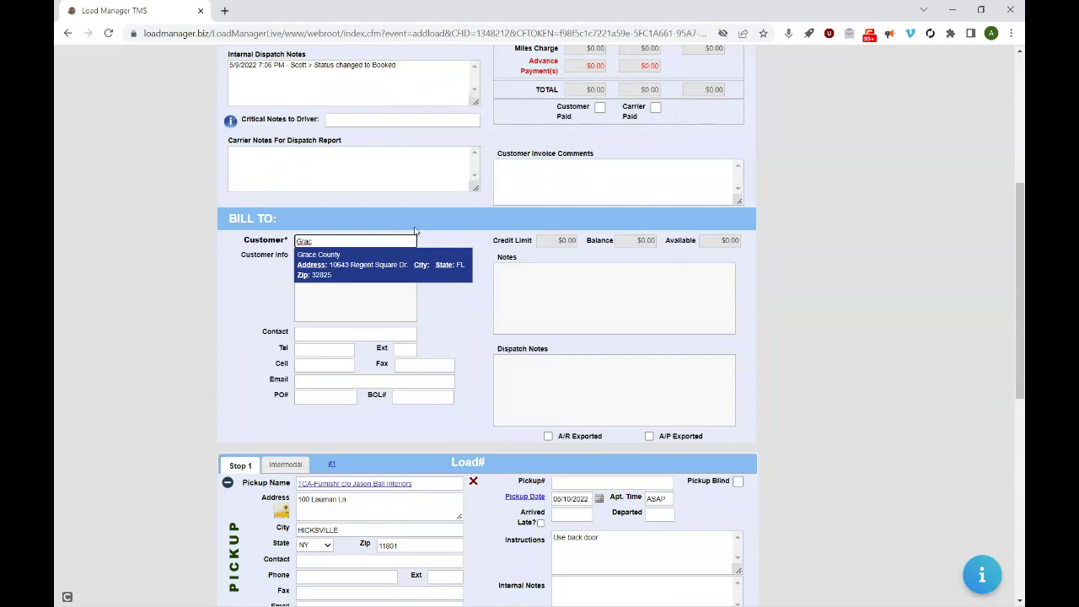
pyautogui.click(385, 270)
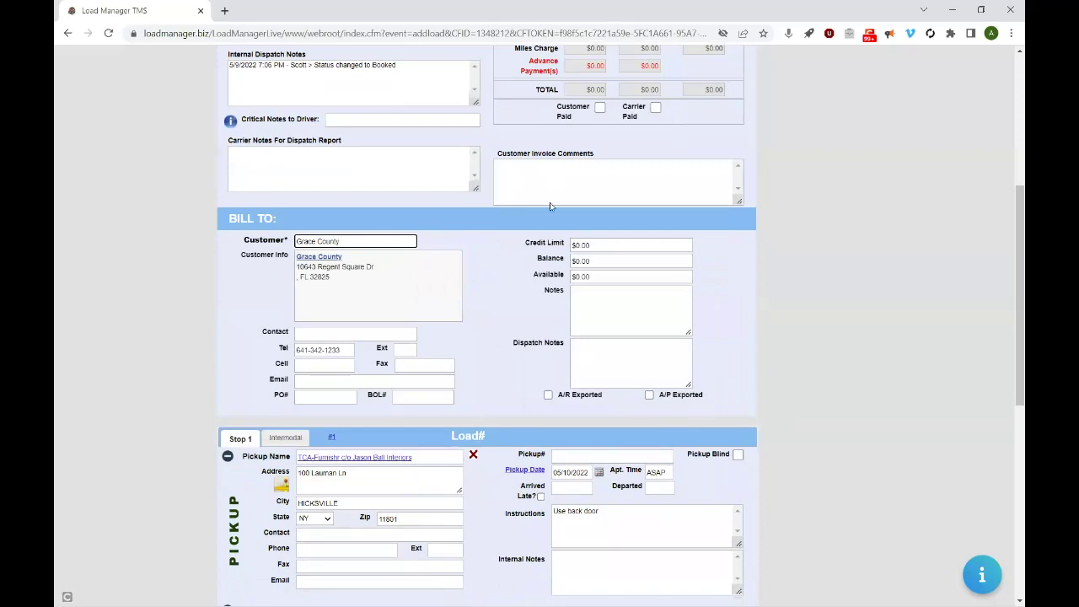
pyautogui.moveTo(1010, 315); pyautogui.dragTo(1007, 201)
pyautogui.scroll(1, 1006, 201)
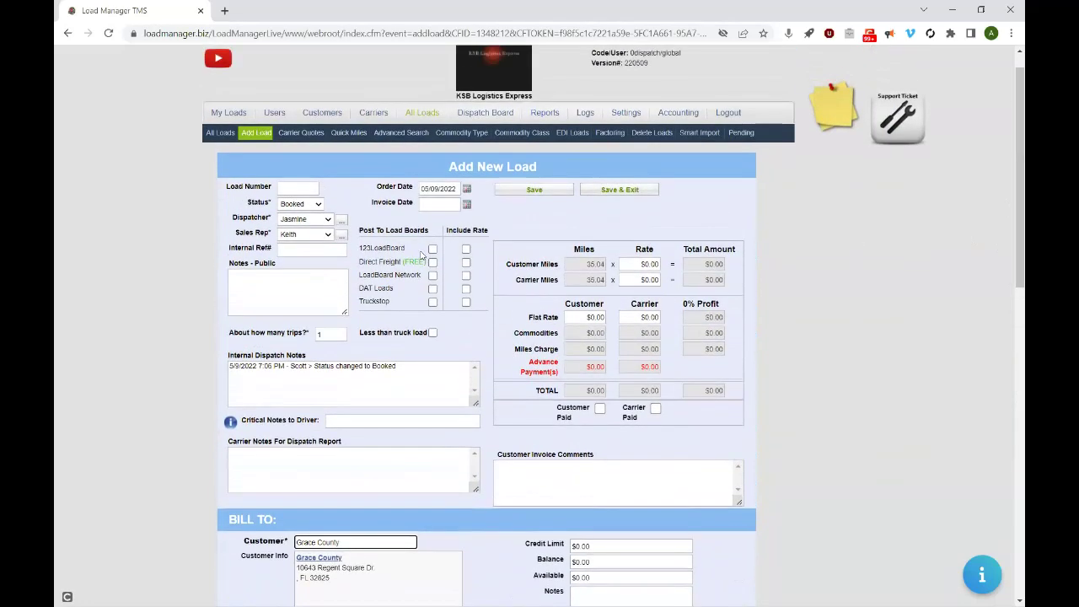
# - Keep the current dispatcher, add the critical driver note 'Must use Tarp', and save as Load #1004
pyautogui.click(314, 219)
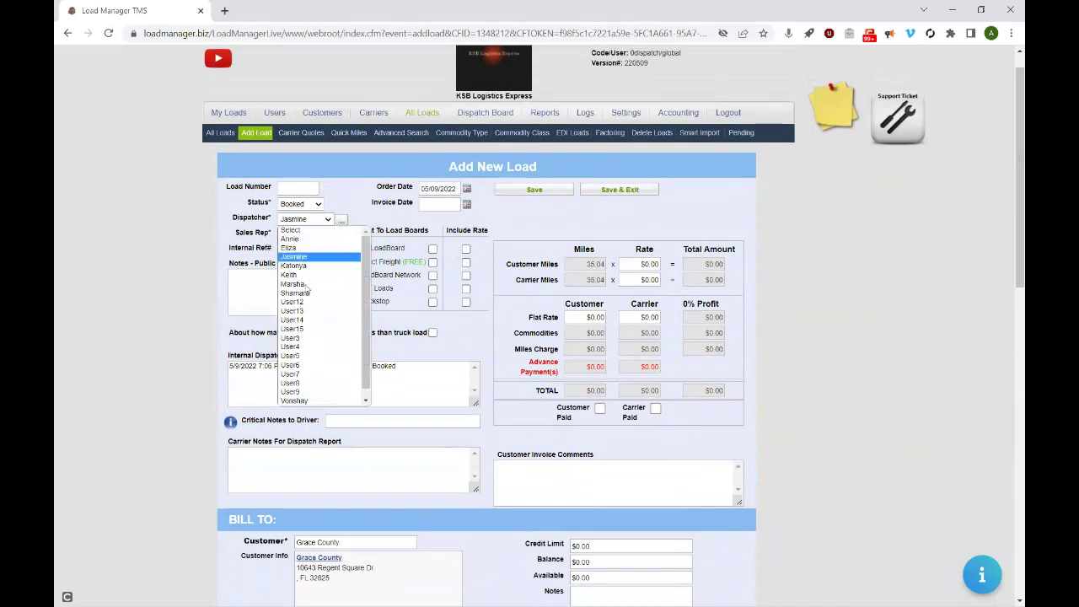
pyautogui.click(353, 206)
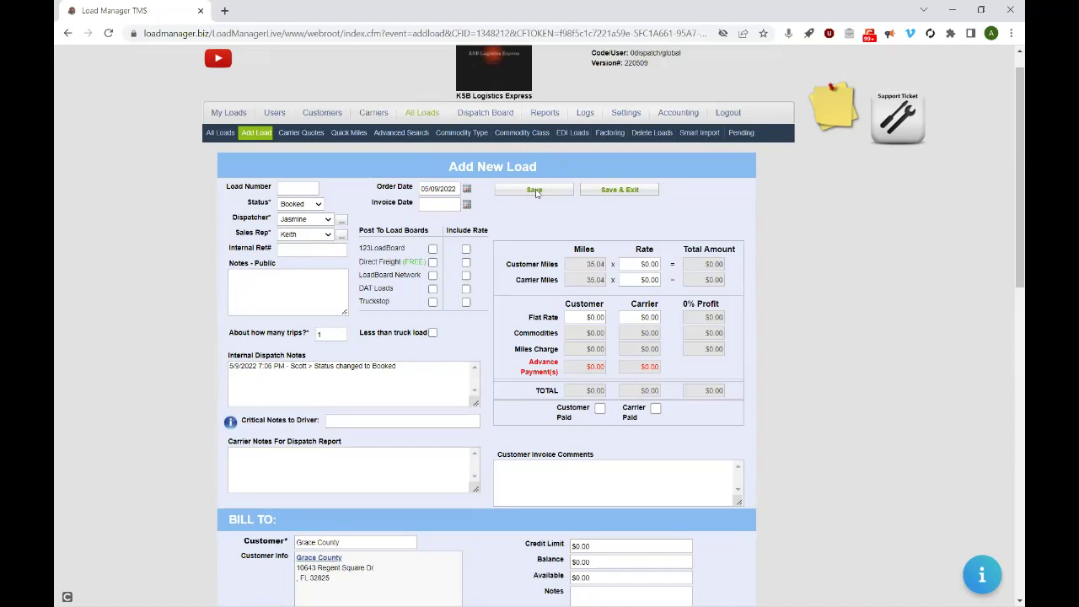
pyautogui.click(367, 421)
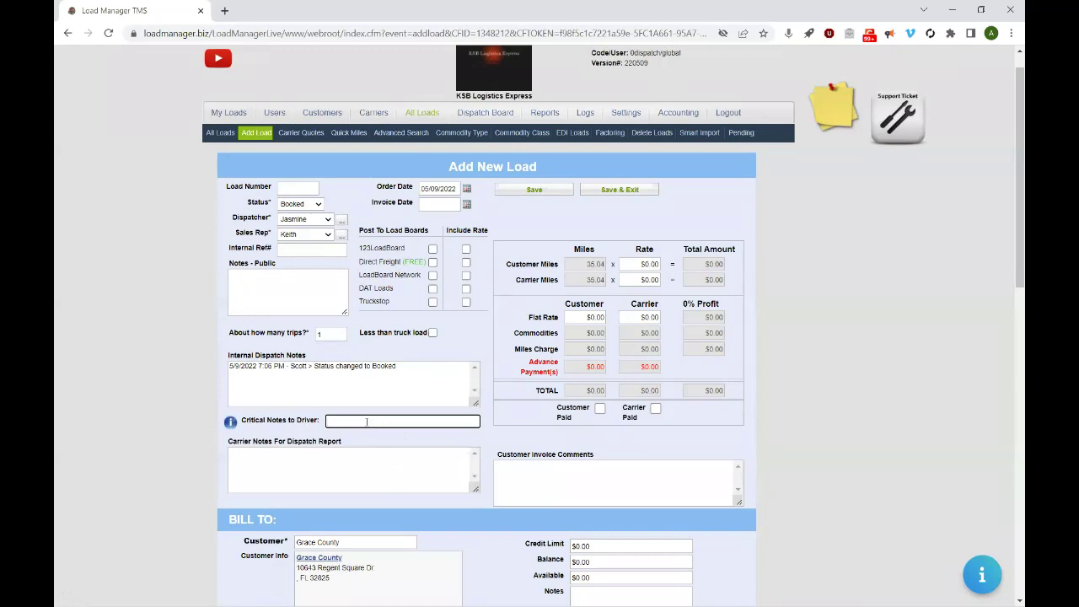
pyautogui.write('Must use Tarp')
pyautogui.click(360, 470)
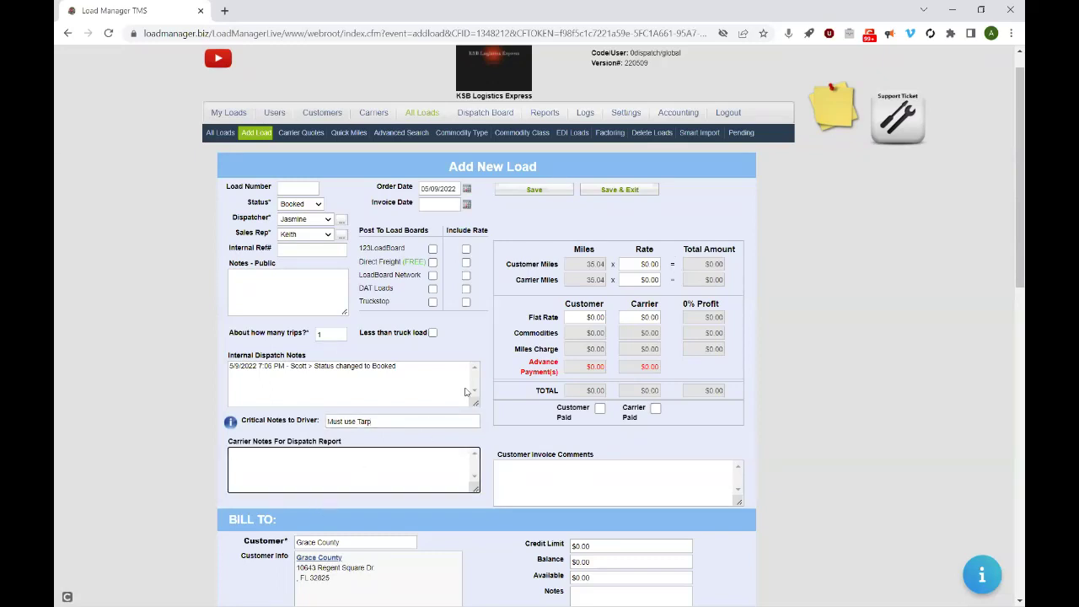
pyautogui.click(552, 189)
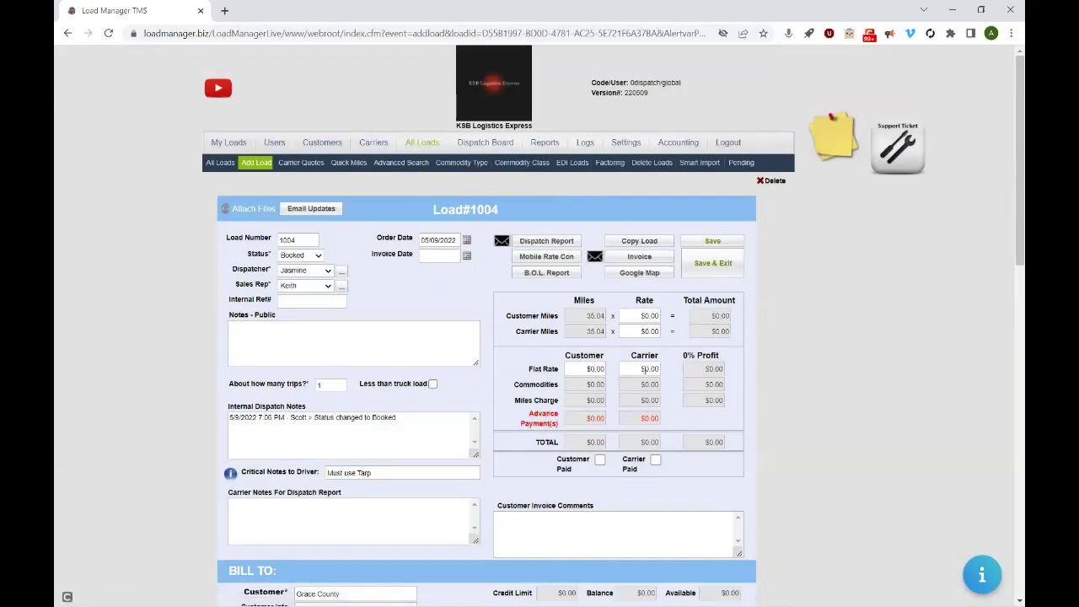
# - Enter $1,200.00 as both the carrier and customer flat rates
pyautogui.click(644, 369)
pyautogui.write('120')
pyautogui.click(656, 353)
pyautogui.click(593, 379)
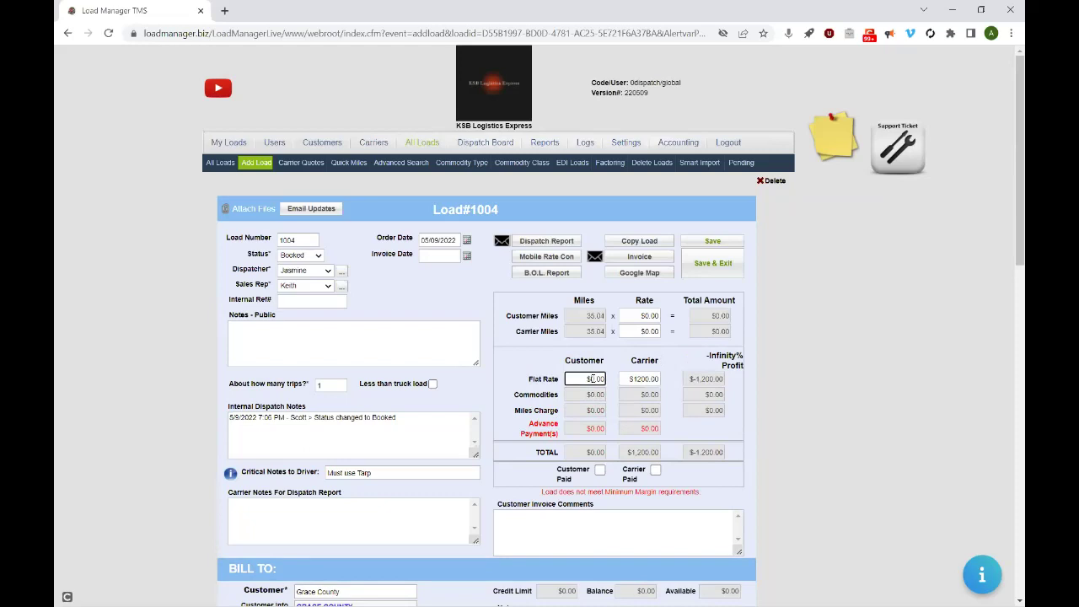
pyautogui.write('120')
pyautogui.click(616, 373)
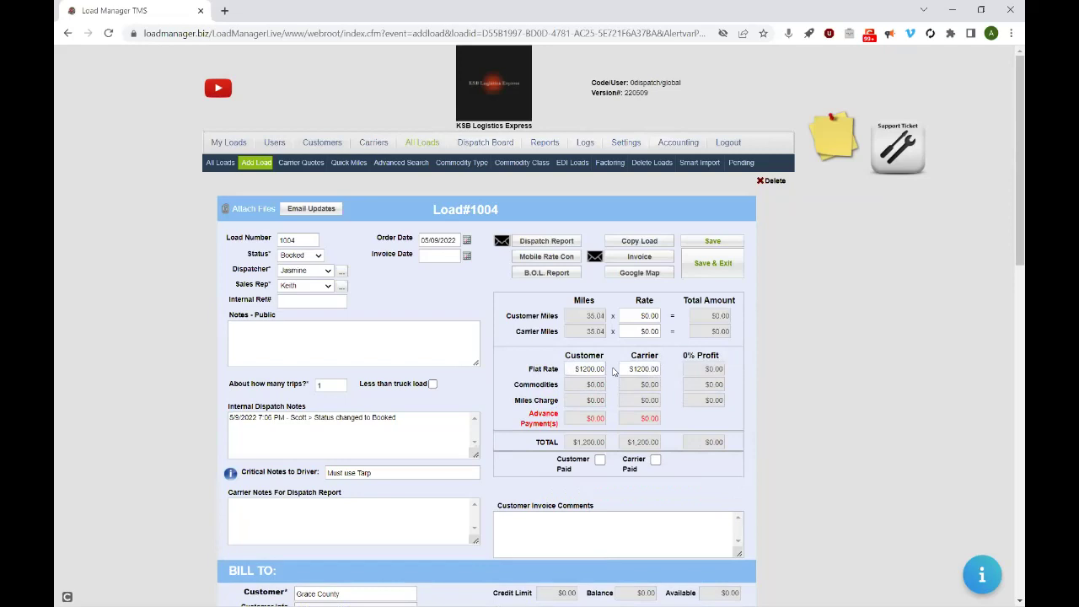
# - Save the load, check the carrier section, and save it again
pyautogui.click(713, 242)
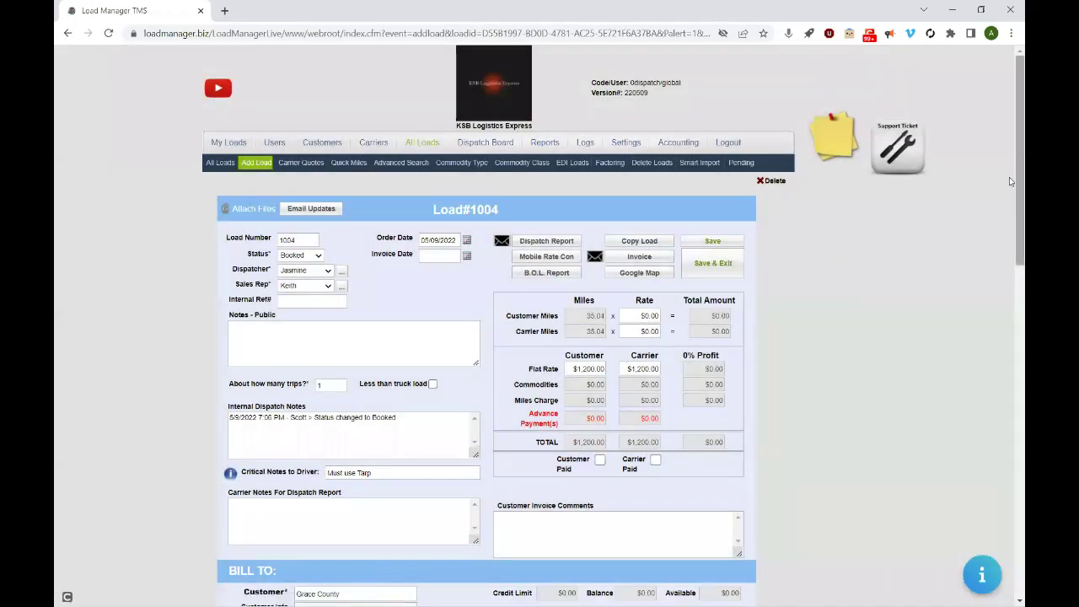
pyautogui.moveTo(1011, 152); pyautogui.dragTo(1009, 471)
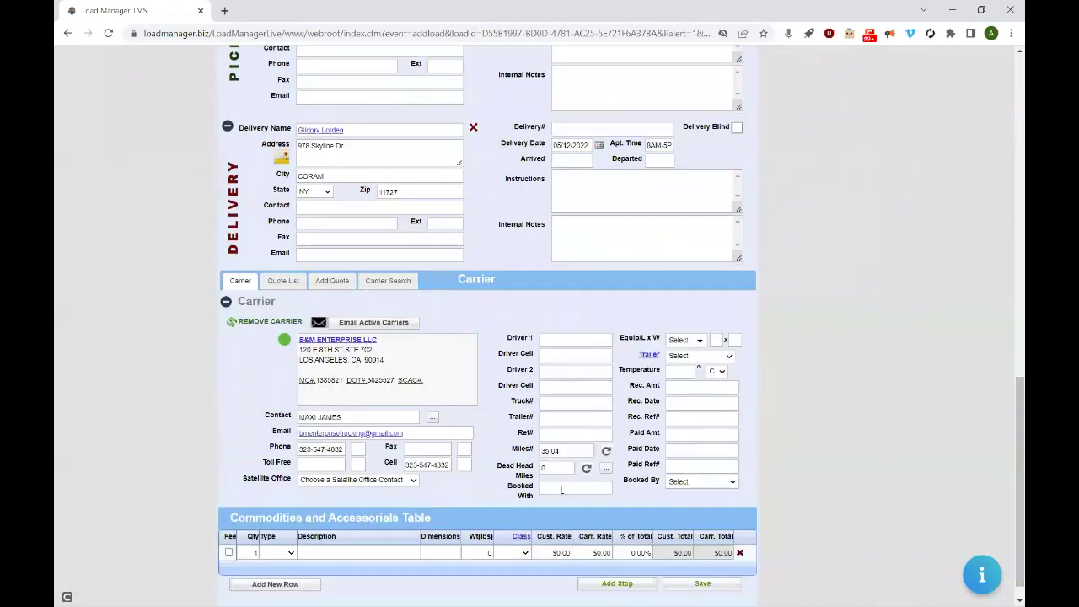
pyautogui.moveTo(1010, 431); pyautogui.dragTo(1009, 51)
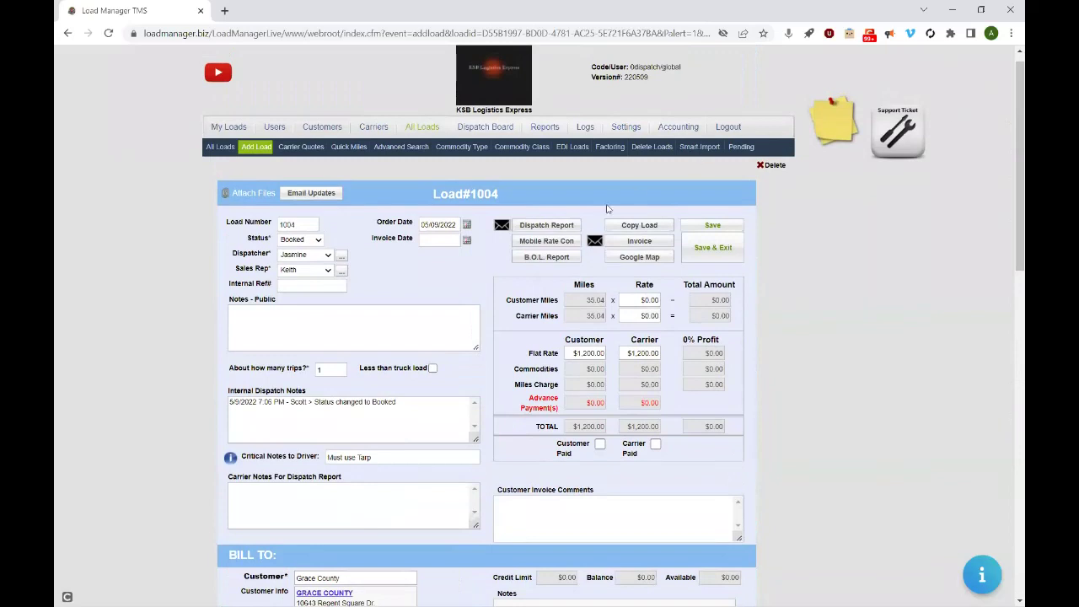
pyautogui.click(723, 225)
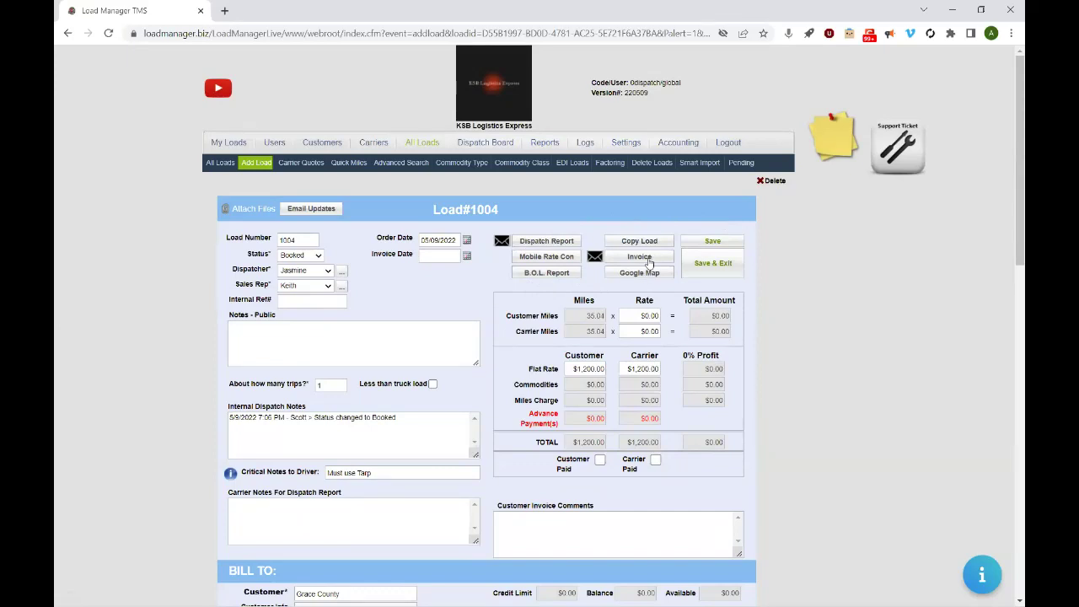
# - Generate the customer invoice PDF for load 1004, review the carrier details, then close its tab
pyautogui.click(646, 259)
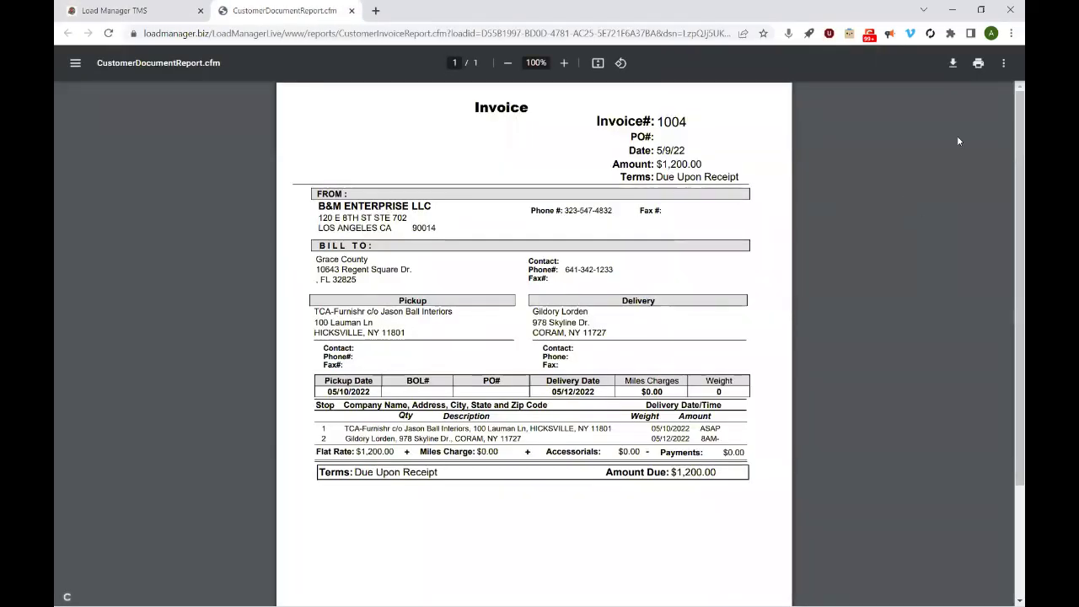
pyautogui.scroll(-1, 1009, 162)
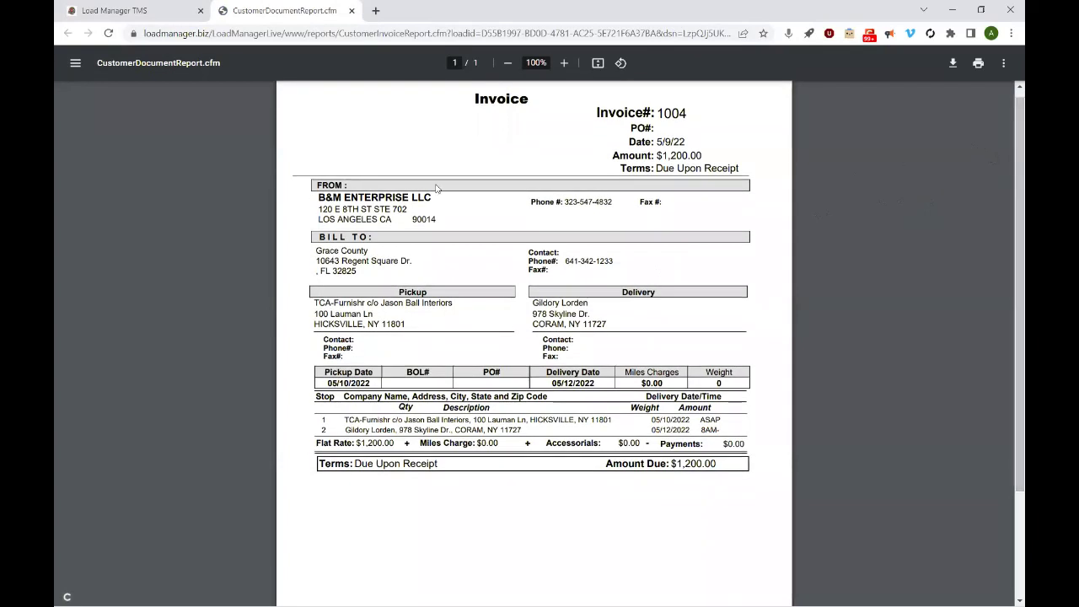
pyautogui.moveTo(320, 197); pyautogui.dragTo(346, 197)
pyautogui.click(346, 197)
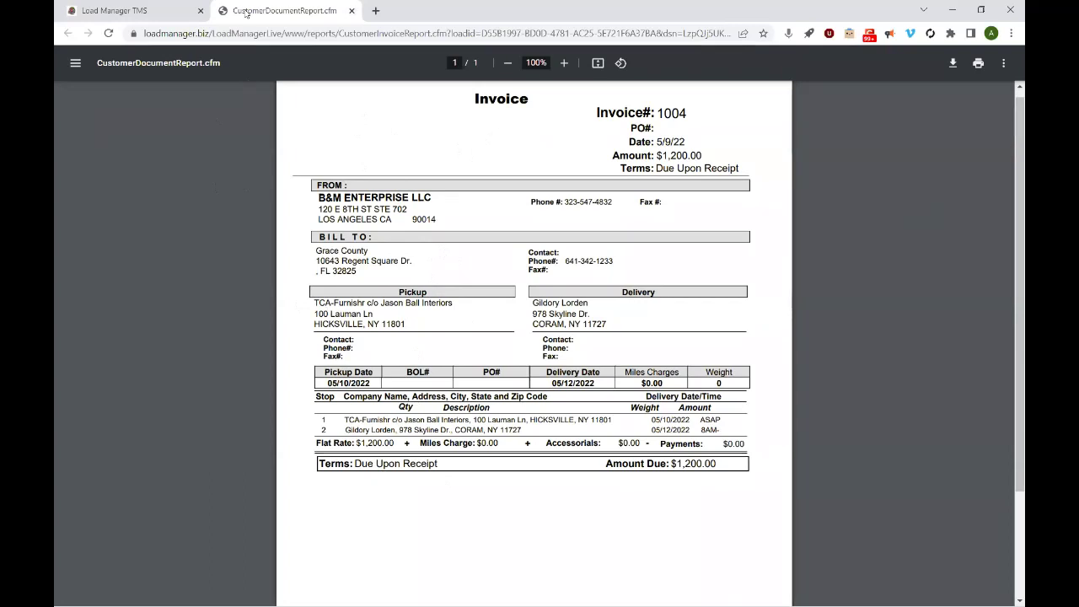
pyautogui.click(353, 10)
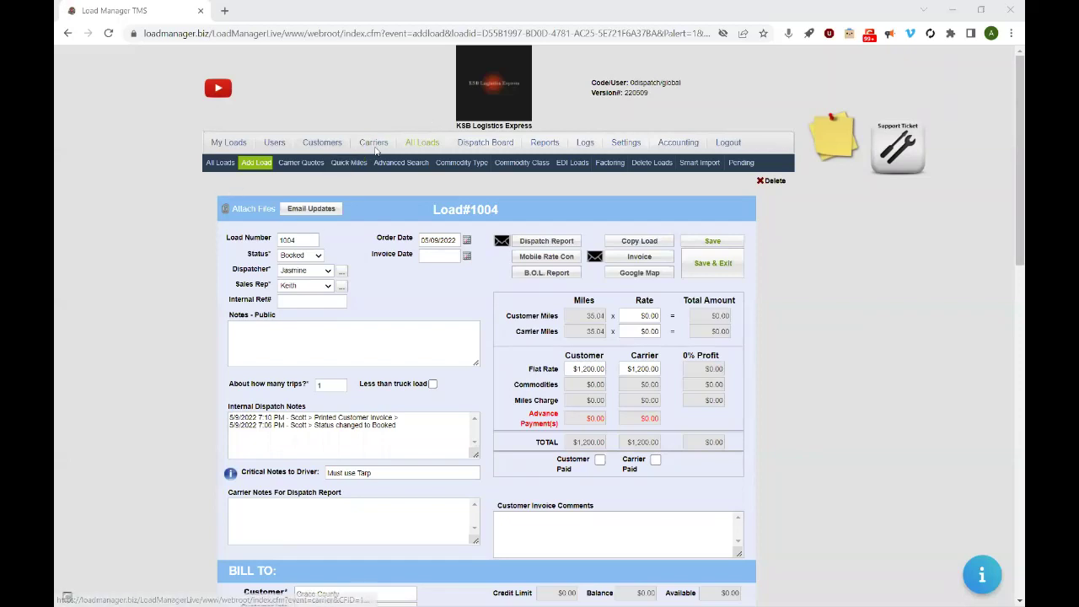
# - From the Carriers list, glance at Add Carrier, return, and open LET'S KEEP IT MOVING TRUCKING LLC
pyautogui.click(373, 143)
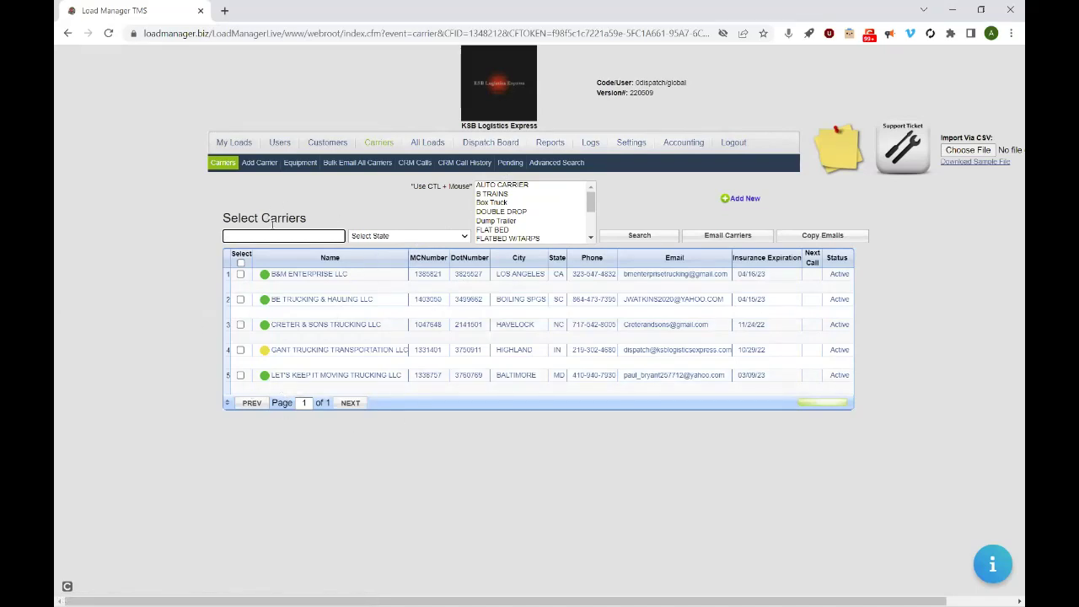
pyautogui.click(259, 166)
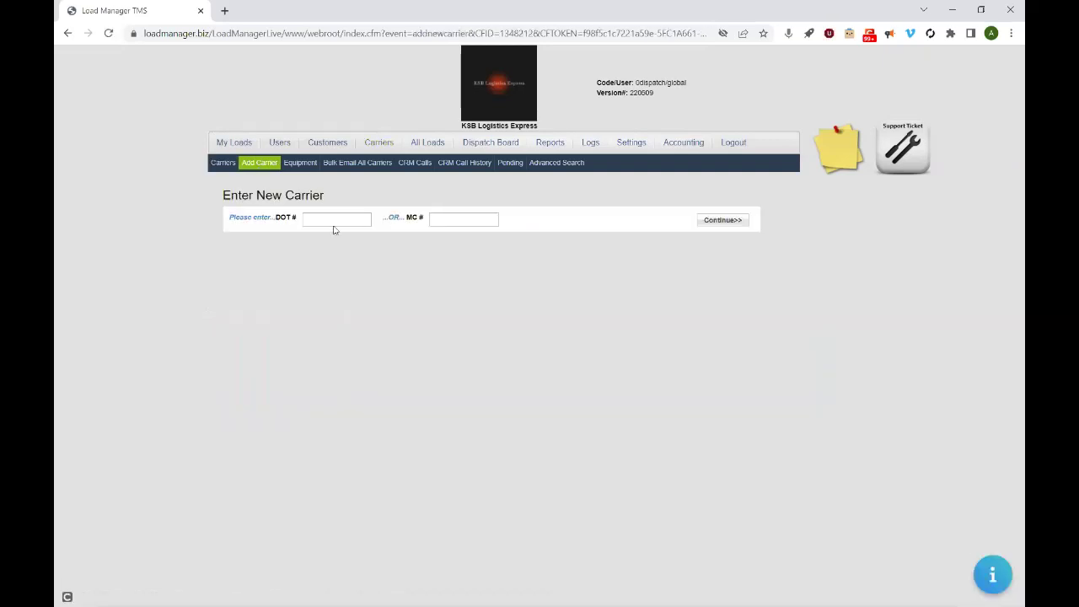
pyautogui.click(70, 33)
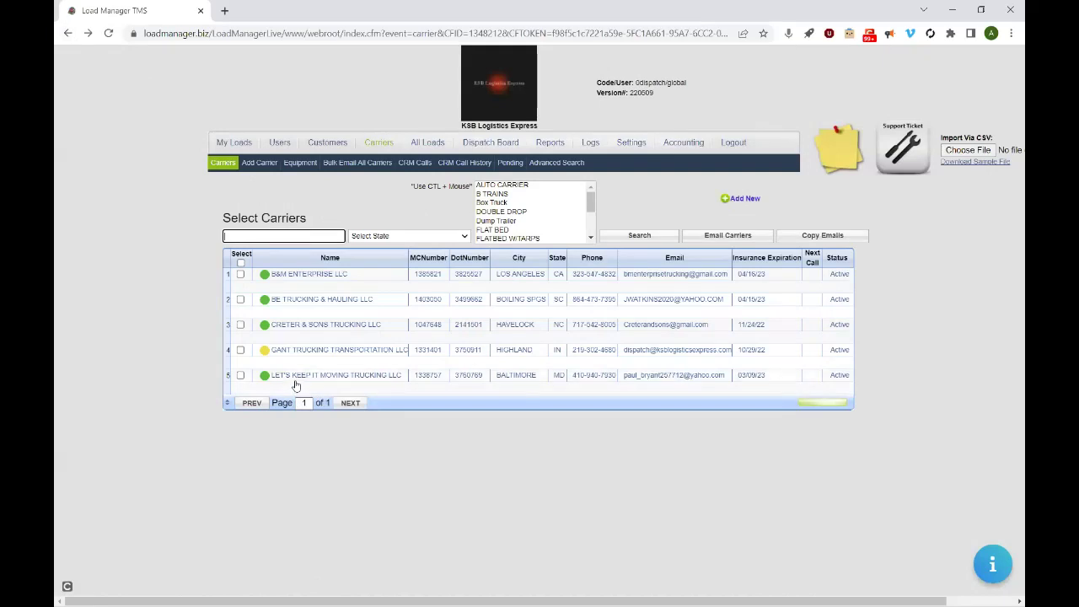
pyautogui.click(300, 376)
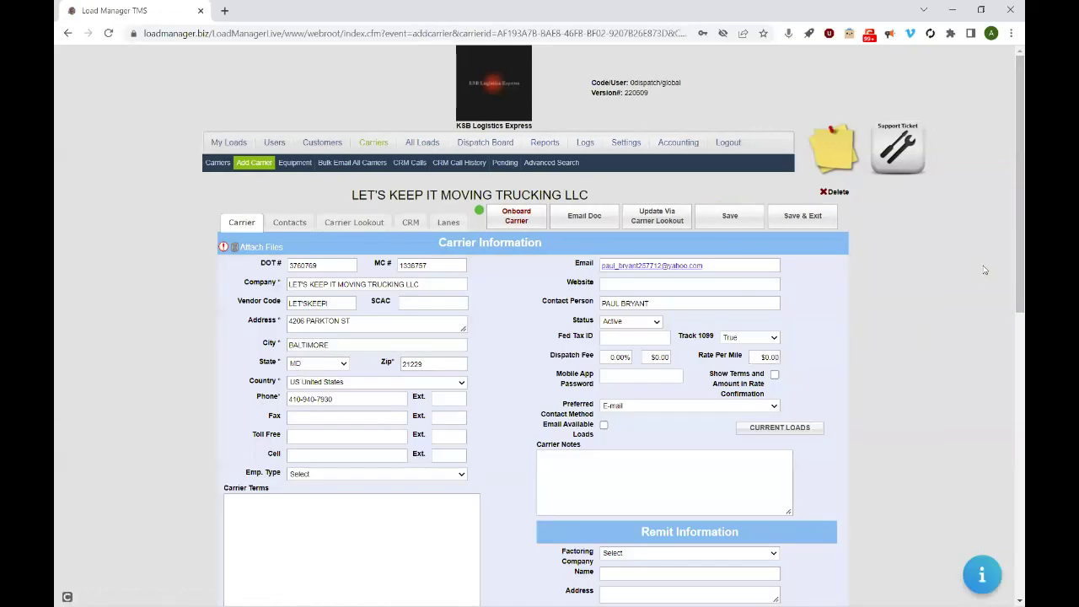
# - Open Onboard Carrier to bring up the 'Welcome aboard!' onboarding e-mail
pyautogui.moveTo(1010, 180)
pyautogui.mouseDown()
pyautogui.moveTo(1010, 489)
pyautogui.moveTo(1011, 193)
pyautogui.mouseUp()
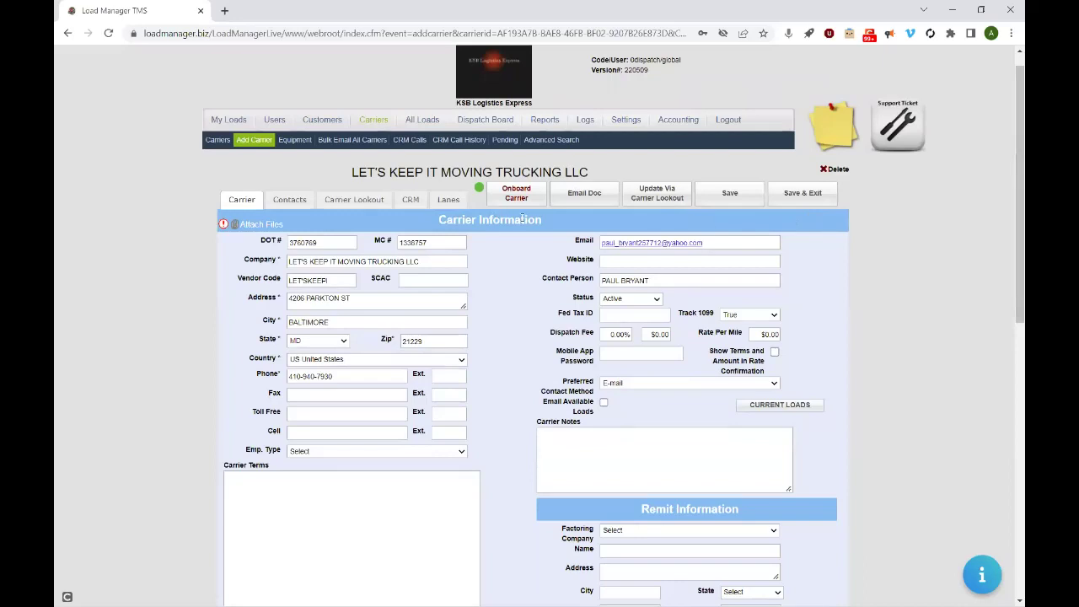
pyautogui.click(506, 196)
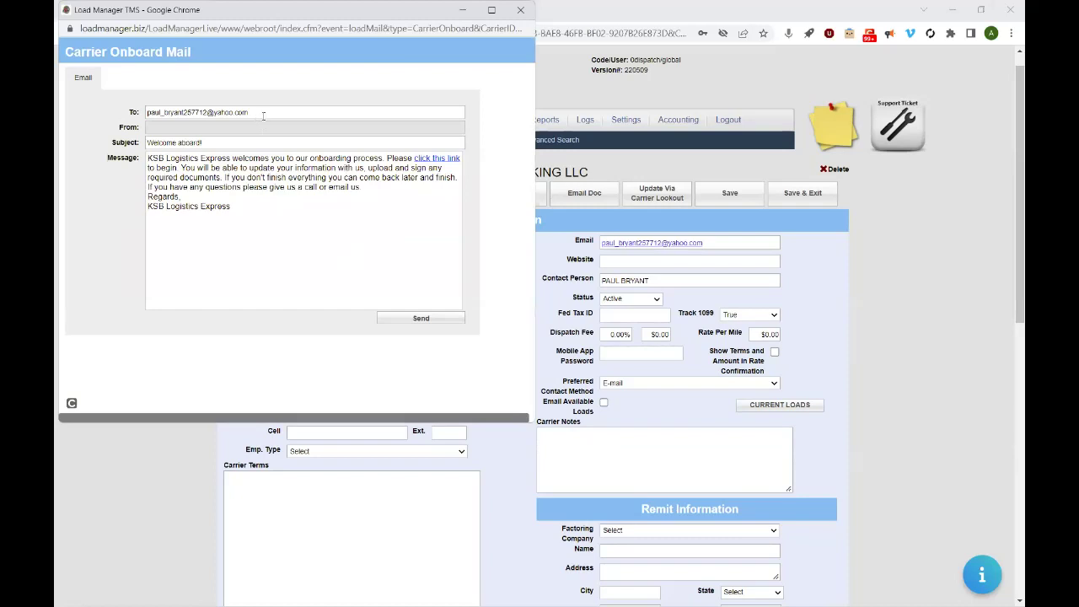
# - Inspect the onboarding link's settings in the e-mail and close them unchanged
pyautogui.rightClick(439, 158)
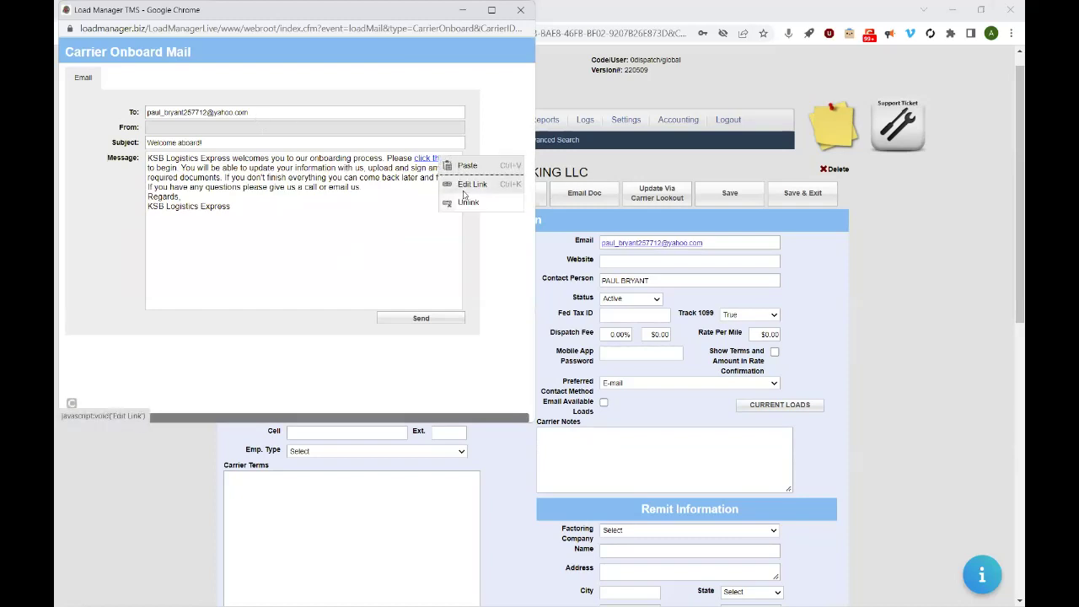
pyautogui.click(466, 185)
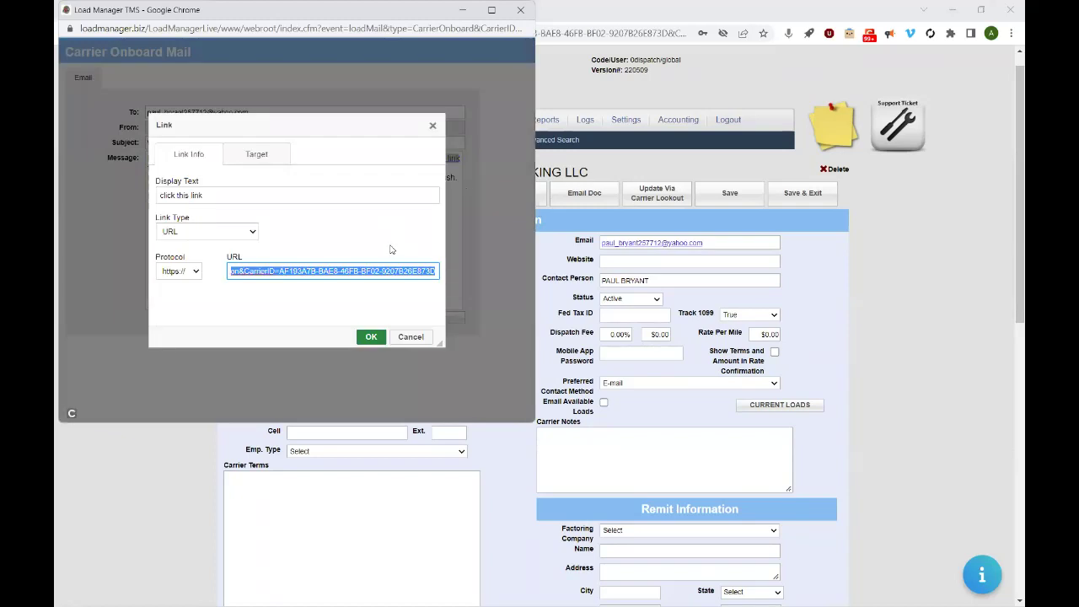
pyautogui.click(433, 125)
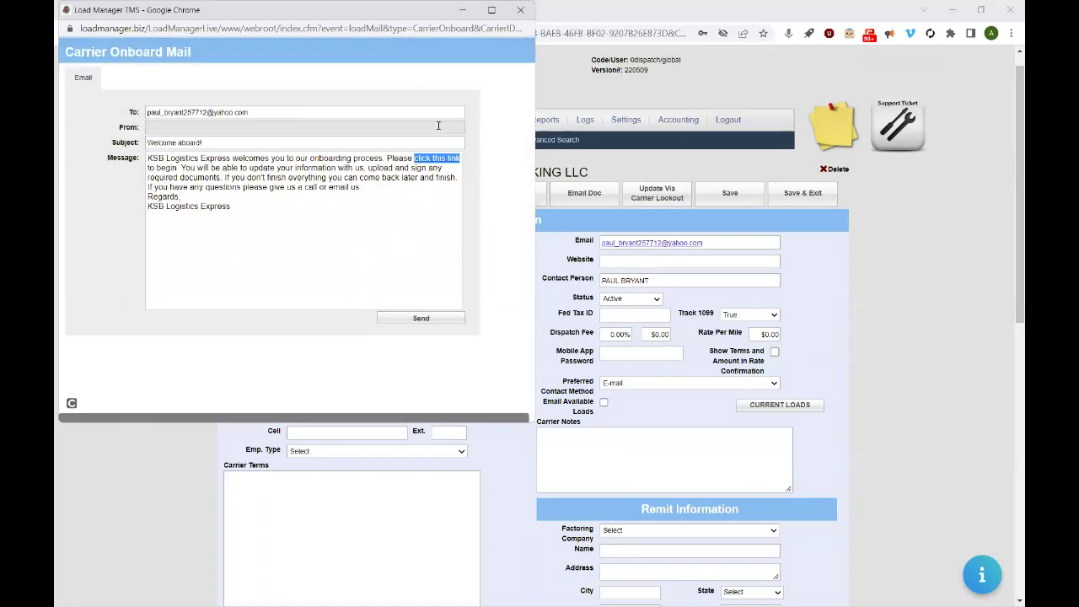
pyautogui.click(175, 21)
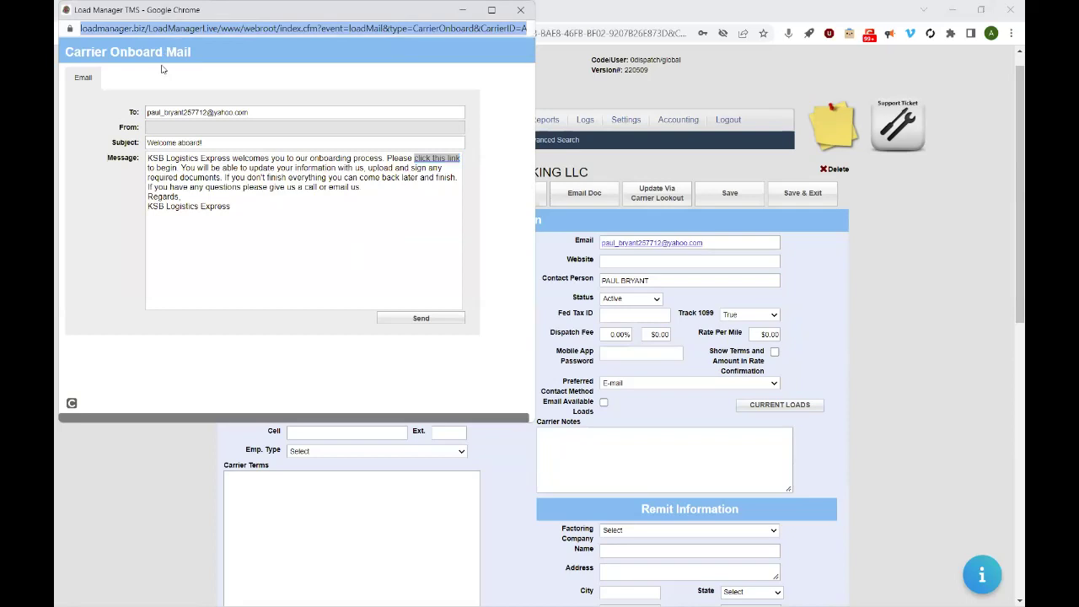
# - Close the Carrier Onboard Mail window and open a new blank browser tab
pyautogui.click(727, 5)
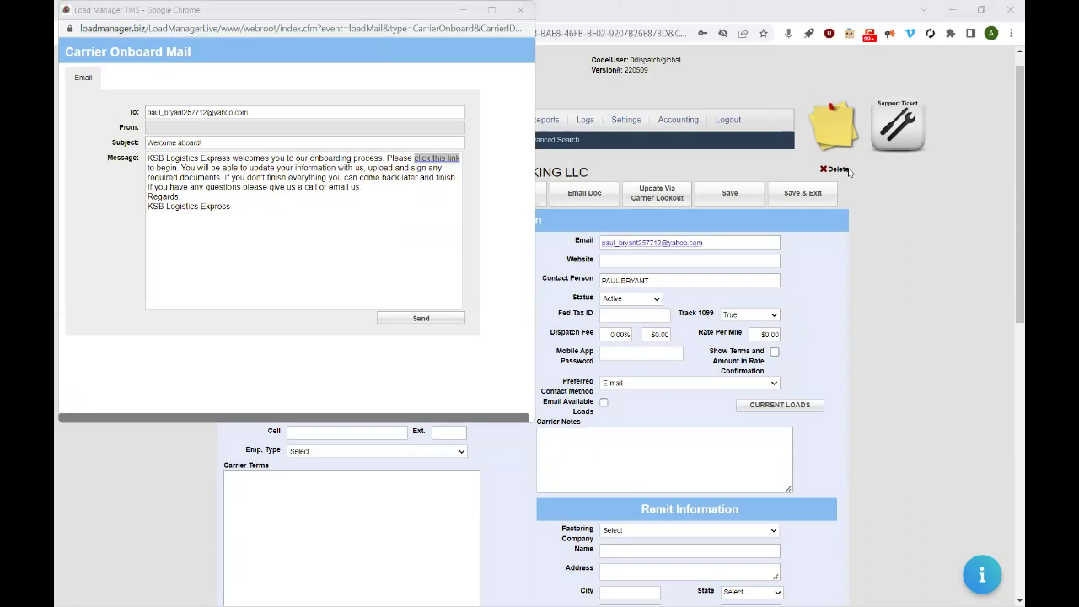
pyautogui.click(520, 9)
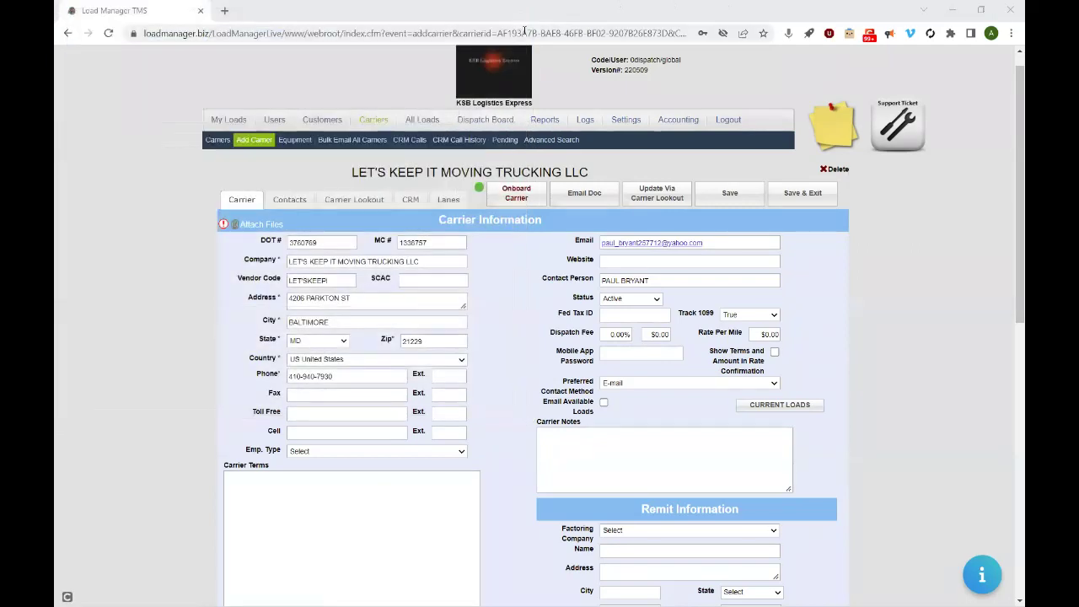
pyautogui.click(225, 10)
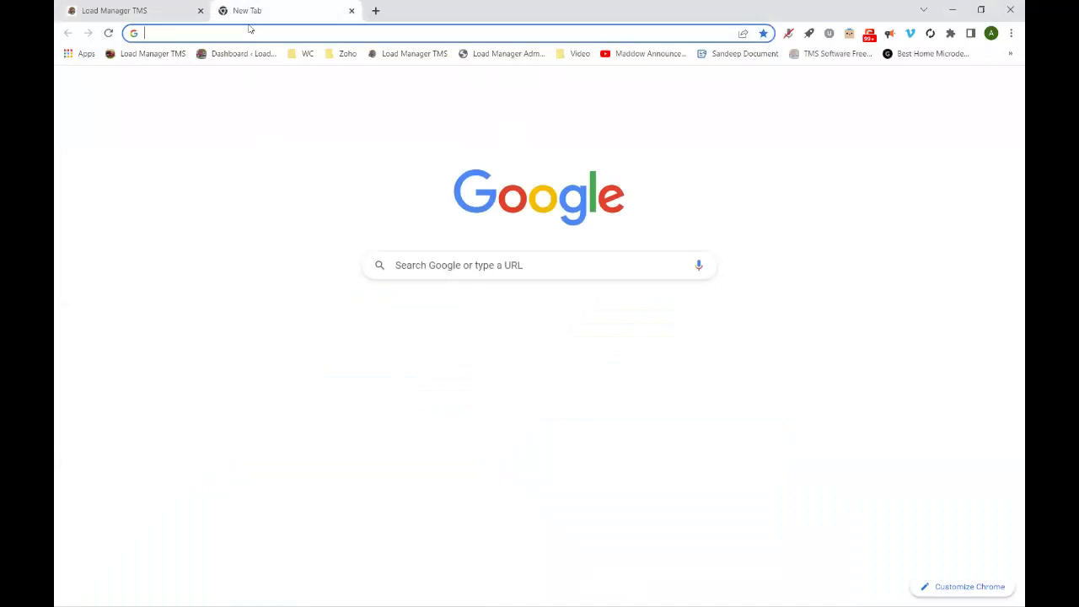
# - Load the pasted carrier onboarding link and maximize the browser window
pyautogui.click(249, 32)
pyautogui.press('Return')
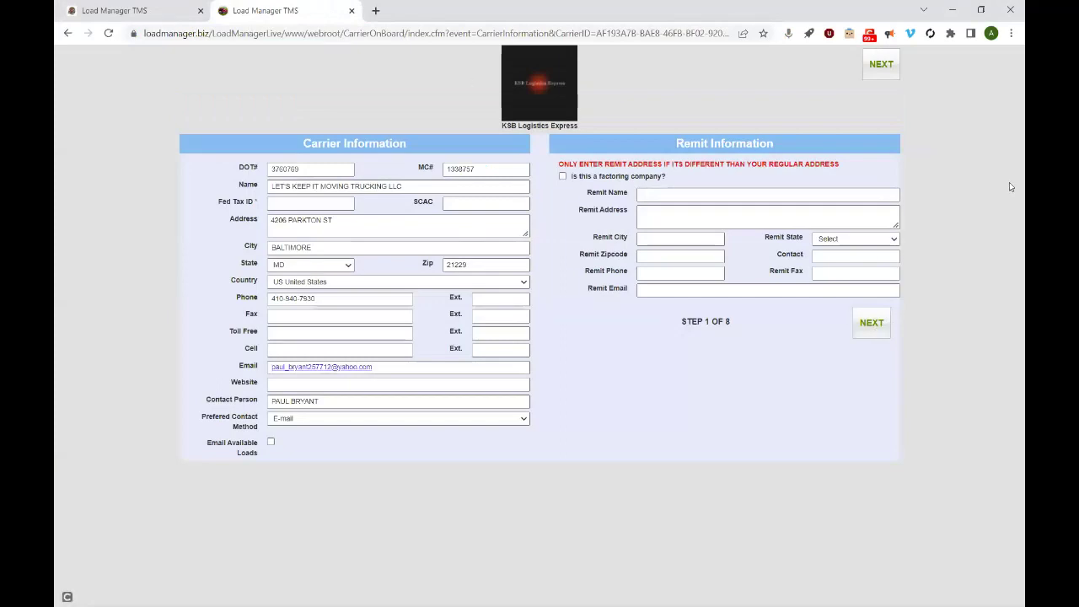
pyautogui.click(983, 11)
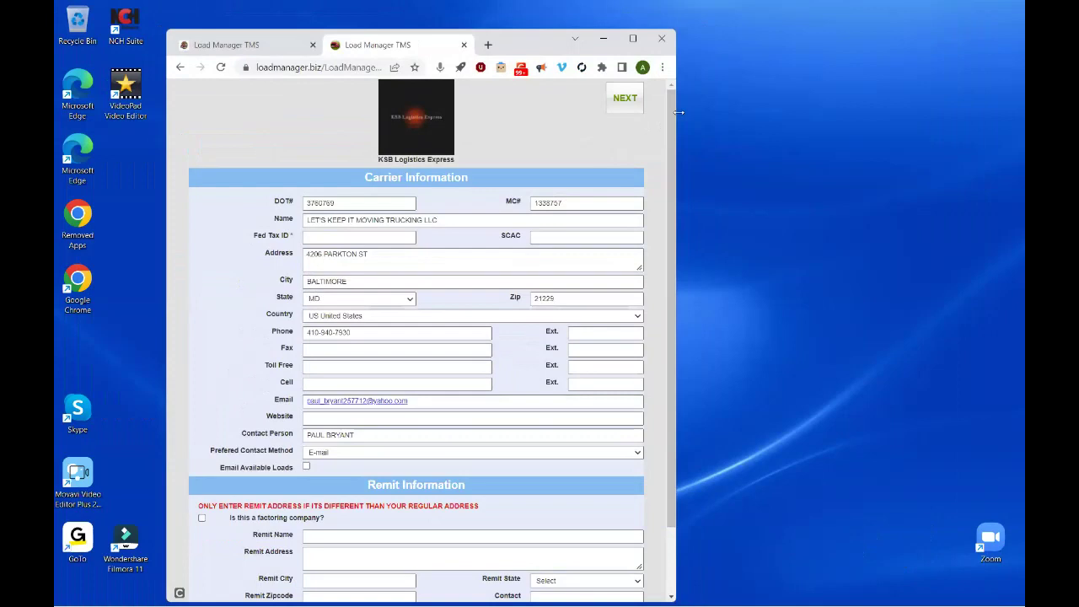
pyautogui.moveTo(679, 112); pyautogui.dragTo(716, 112)
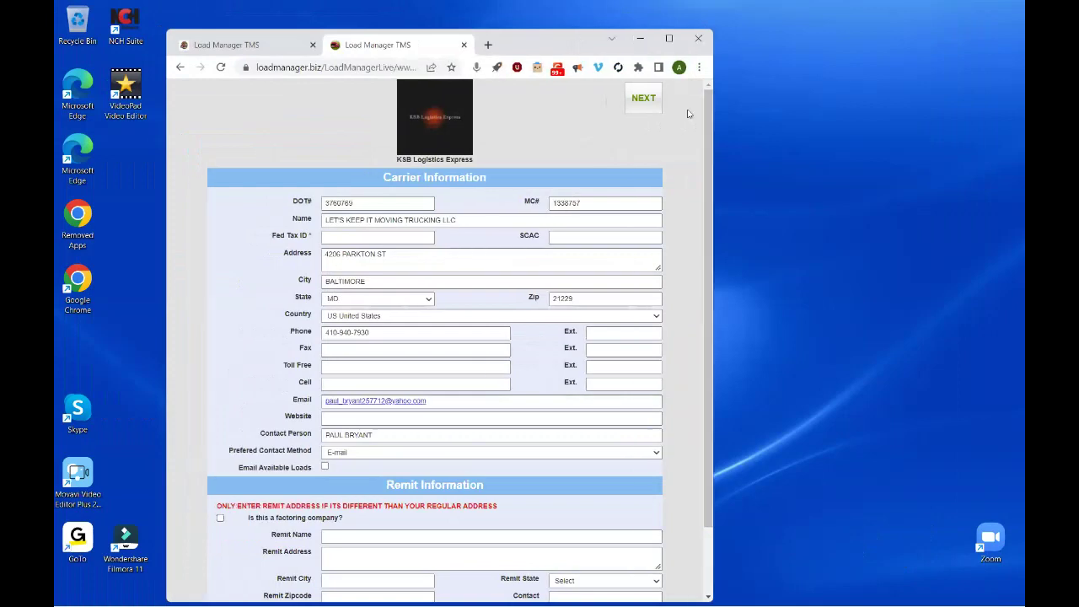
pyautogui.click(671, 38)
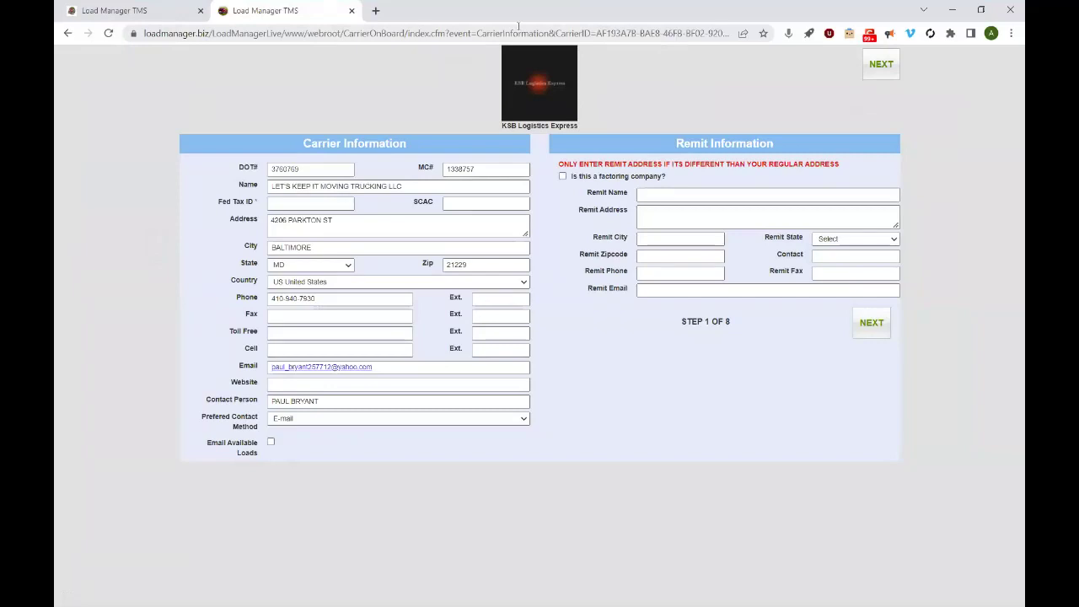
# - Enter Fed Tax ID 4563256 after the missing-ID warning and advance to the insurance step
pyautogui.click(870, 326)
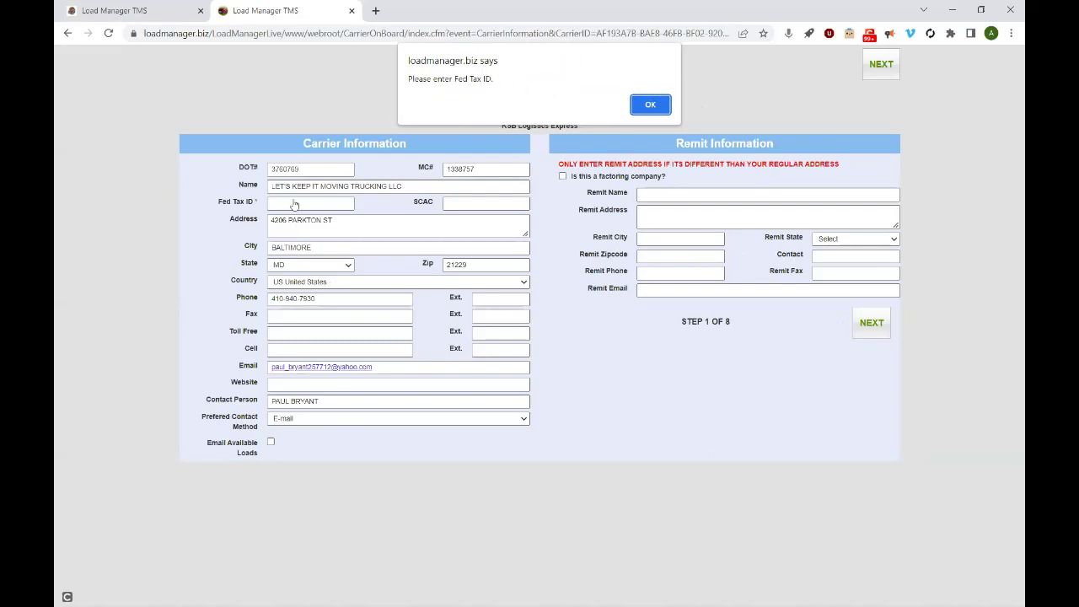
pyautogui.click(650, 105)
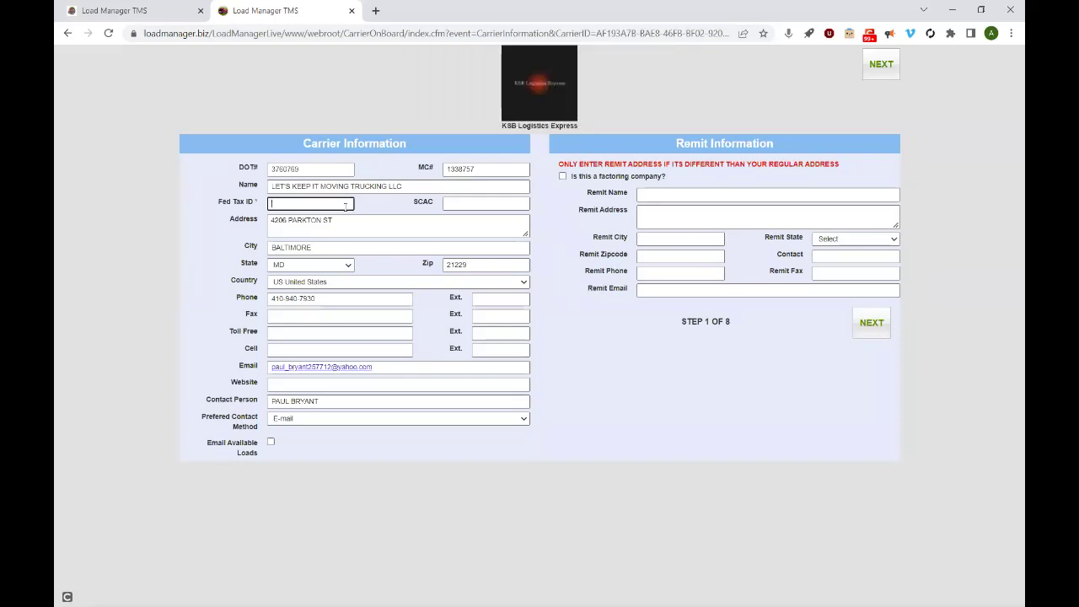
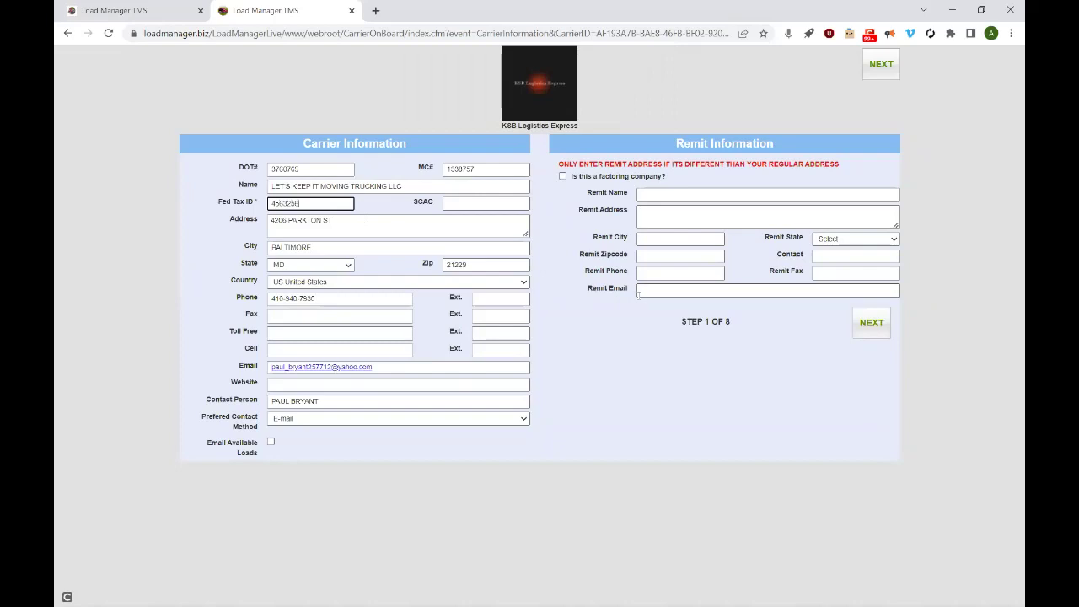
pyautogui.click(871, 330)
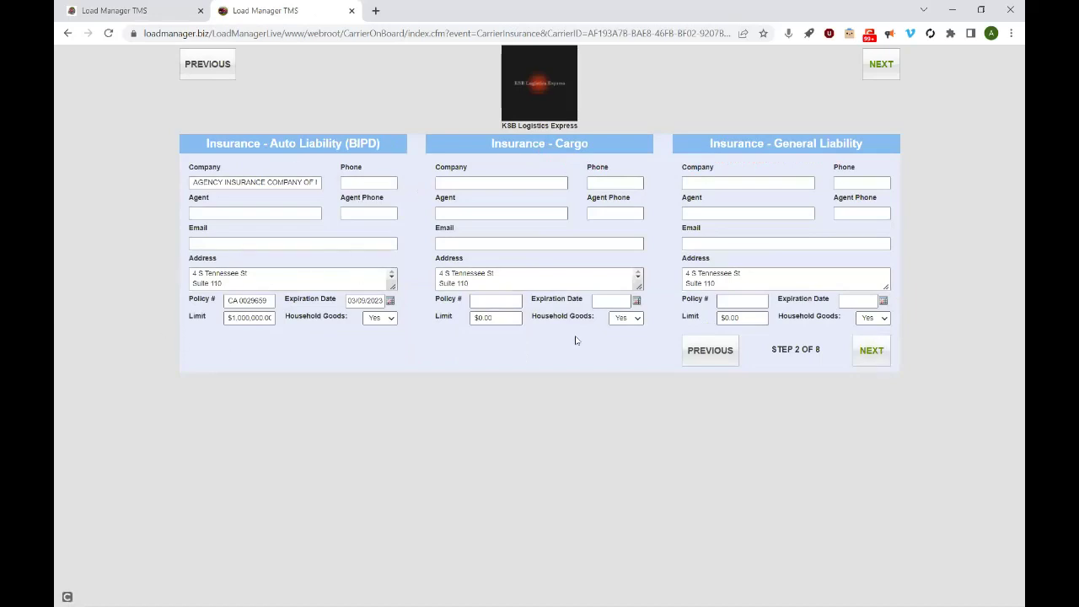
pyautogui.click(494, 301)
pyautogui.click(868, 351)
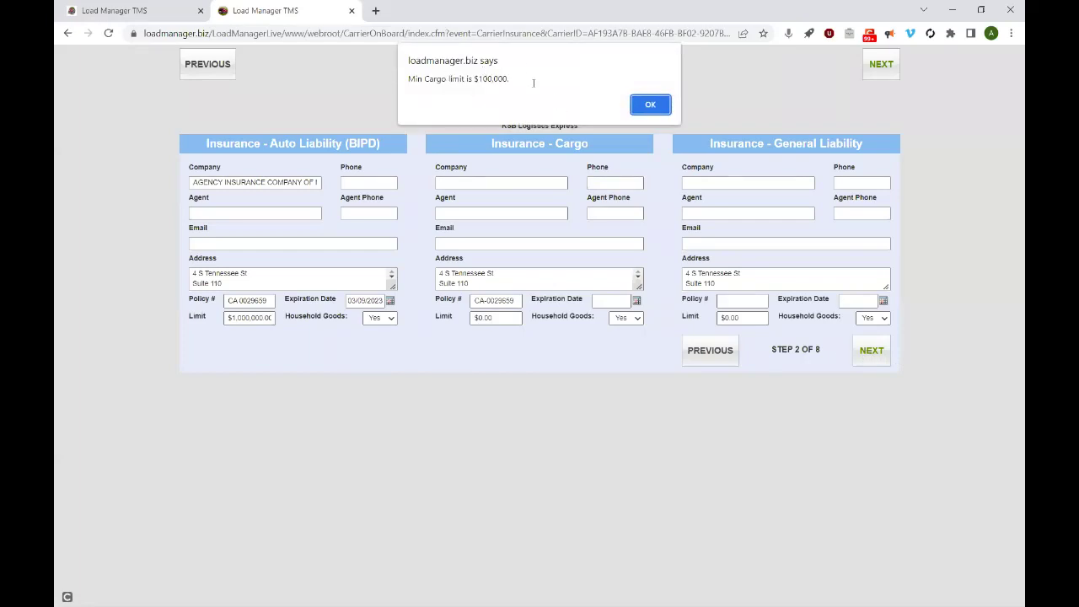
pyautogui.click(650, 105)
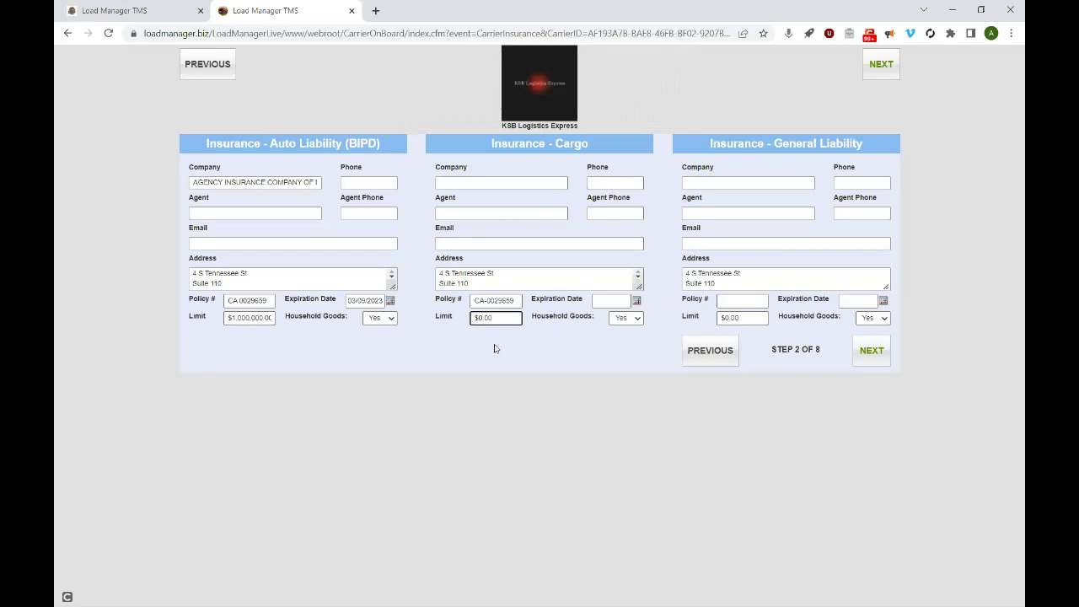
pyautogui.write('00')
pyautogui.click(724, 317)
pyautogui.write('10000')
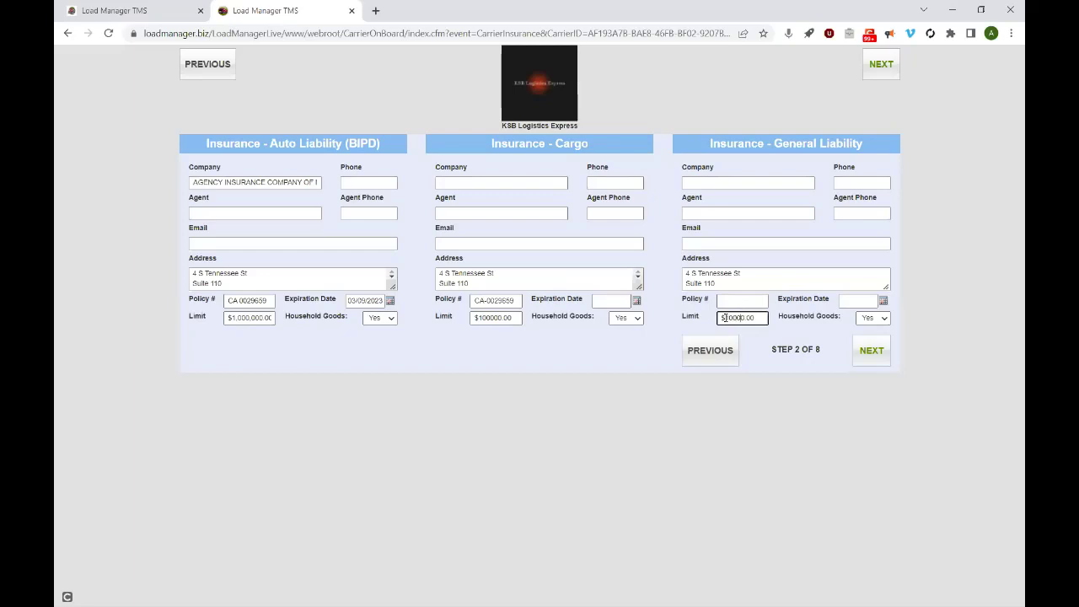
pyautogui.click(881, 356)
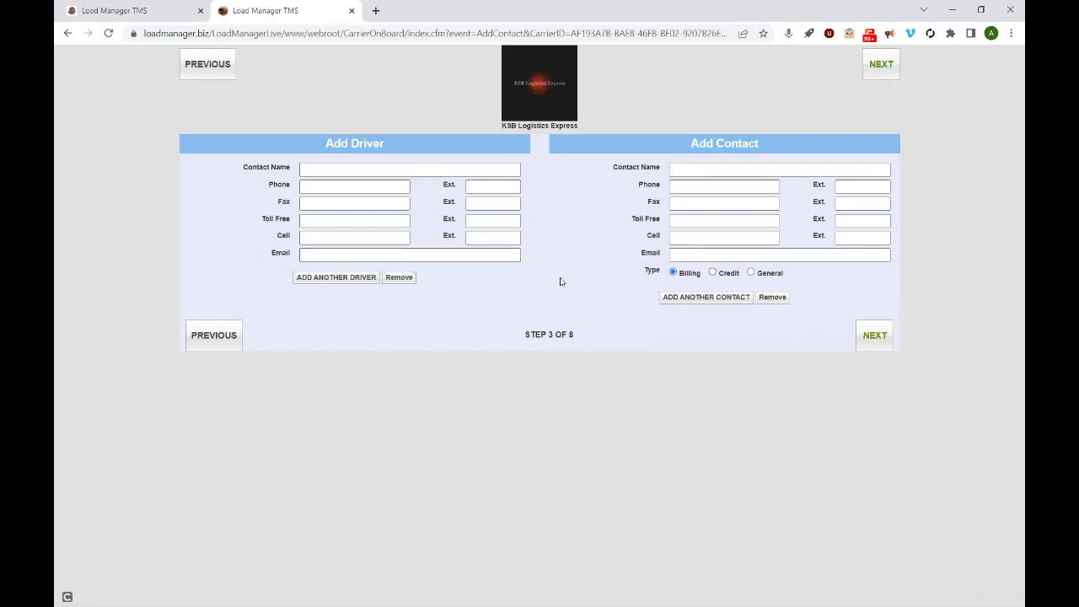
# - Continue past the Add Driver/Contact step and the Covered Lanes page to the W9 step
pyautogui.click(873, 336)
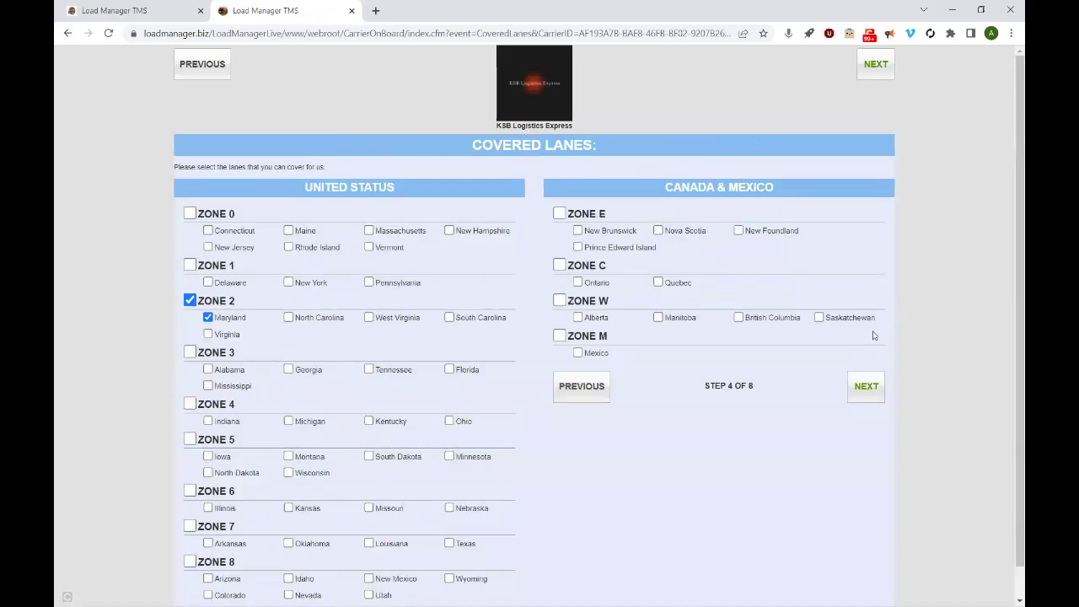
pyautogui.scroll(-1, 1011, 283)
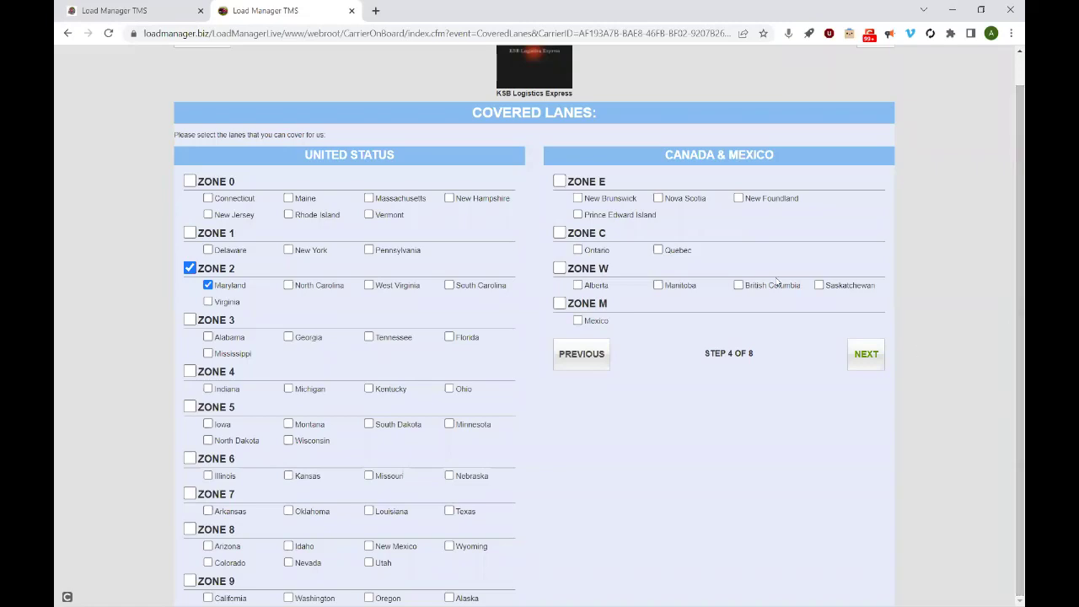
pyautogui.click(872, 351)
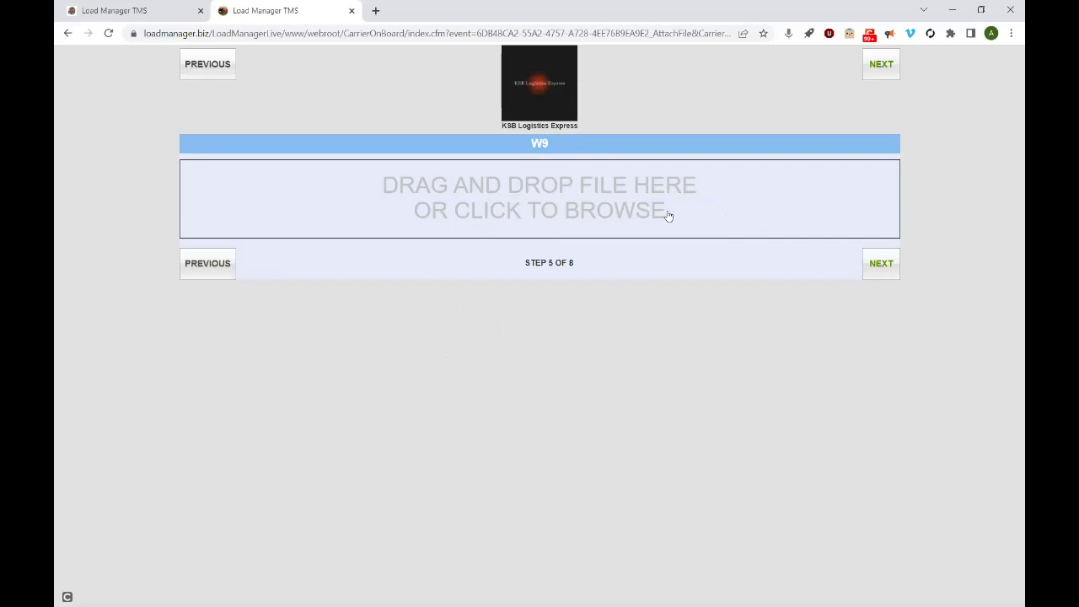
# - Skip the W9 upload, cancel the MC Paperwork file picker, and try continuing without a file
pyautogui.click(883, 268)
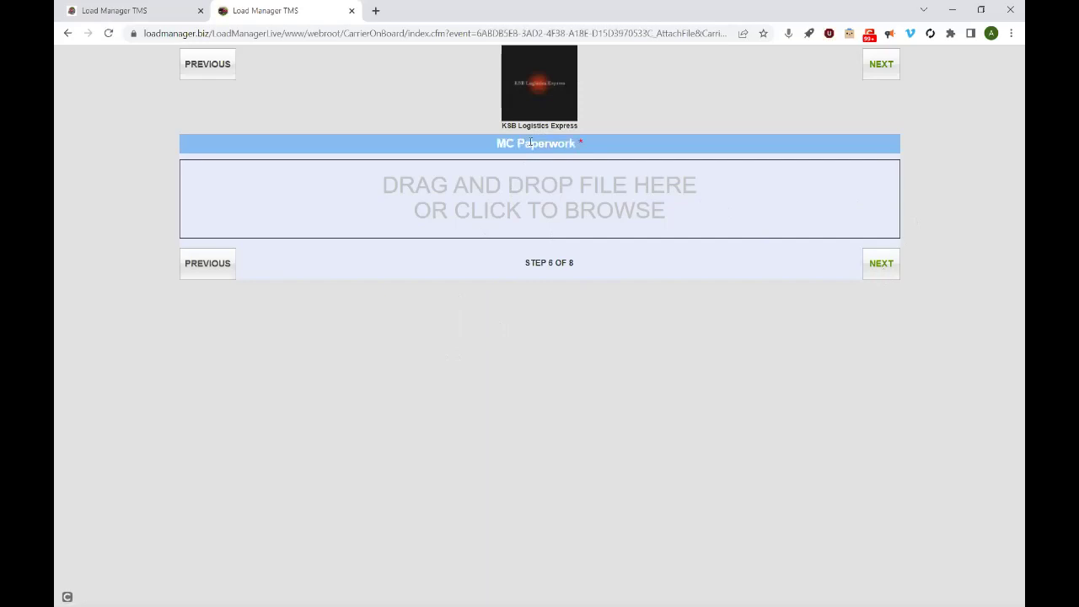
pyautogui.click(563, 165)
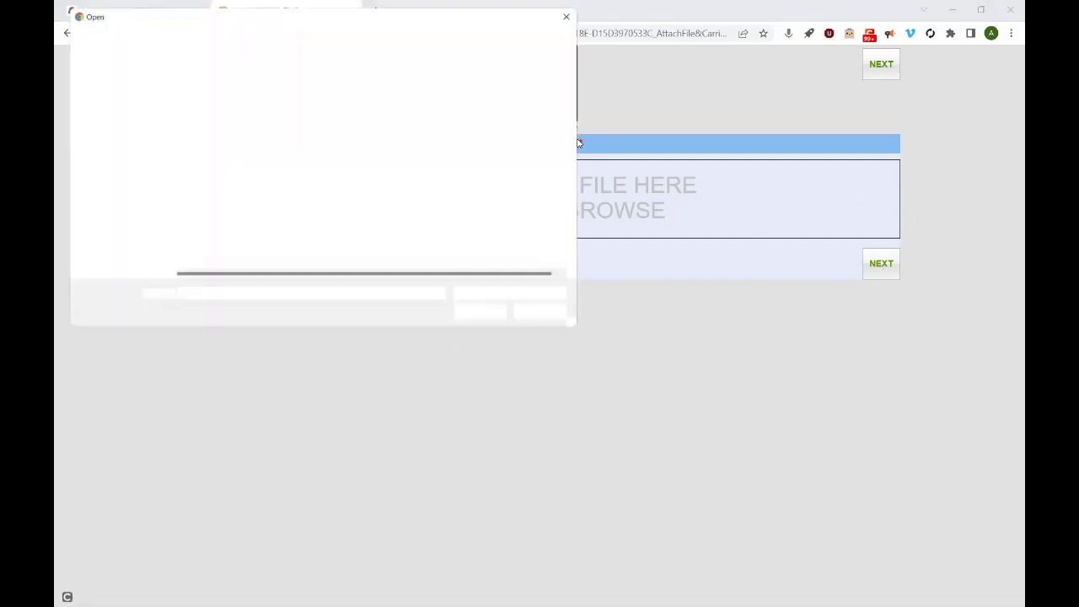
pyautogui.click(576, 11)
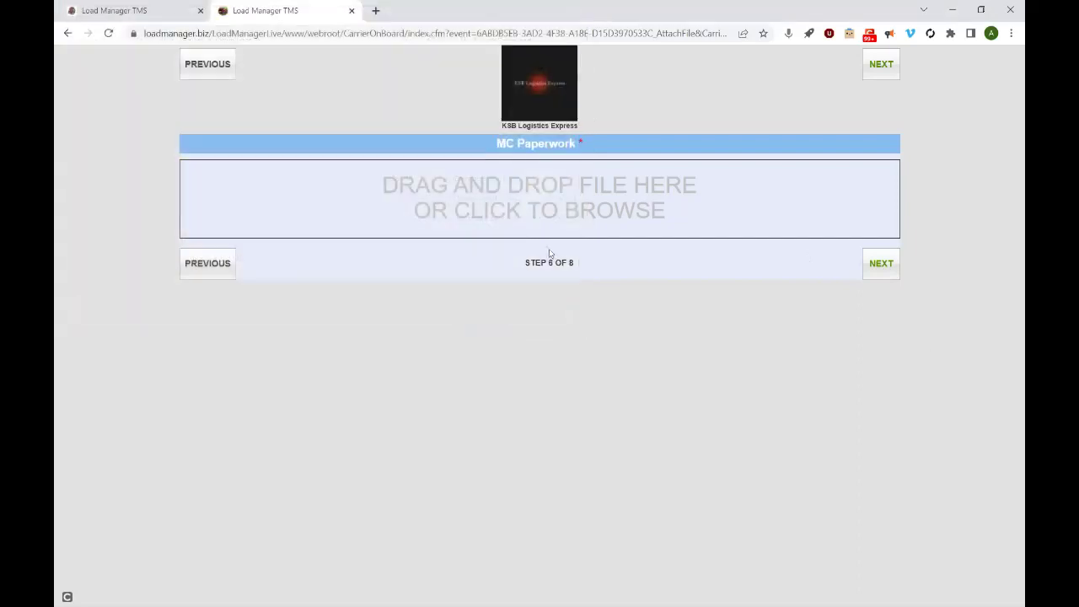
pyautogui.click(891, 271)
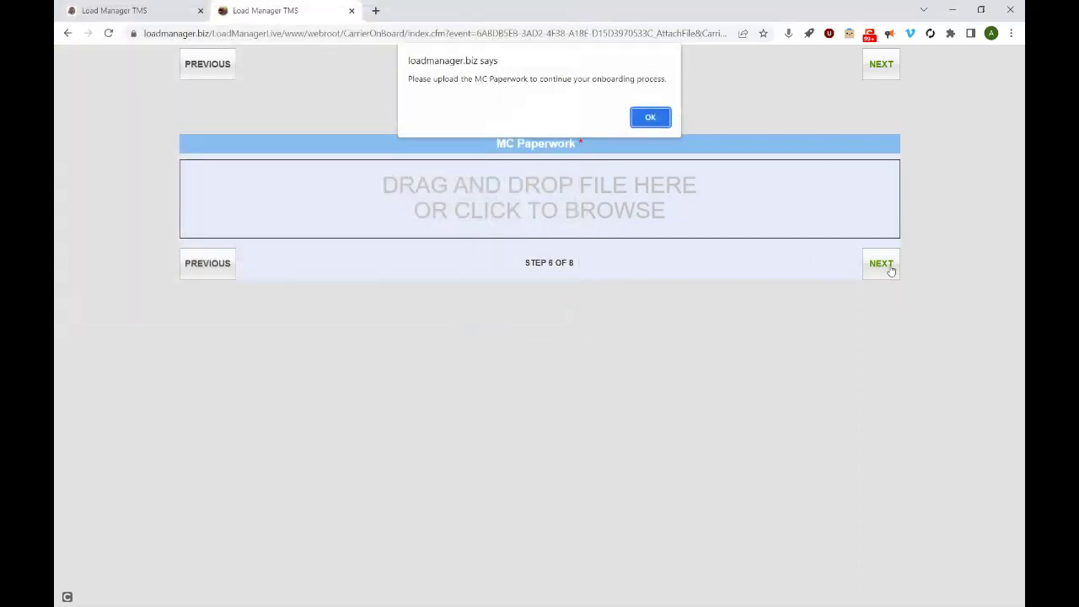
# - Attach Main Logo.png from Pictures as the MC Paperwork and continue to the carrier packet page
pyautogui.click(651, 117)
pyautogui.click(576, 183)
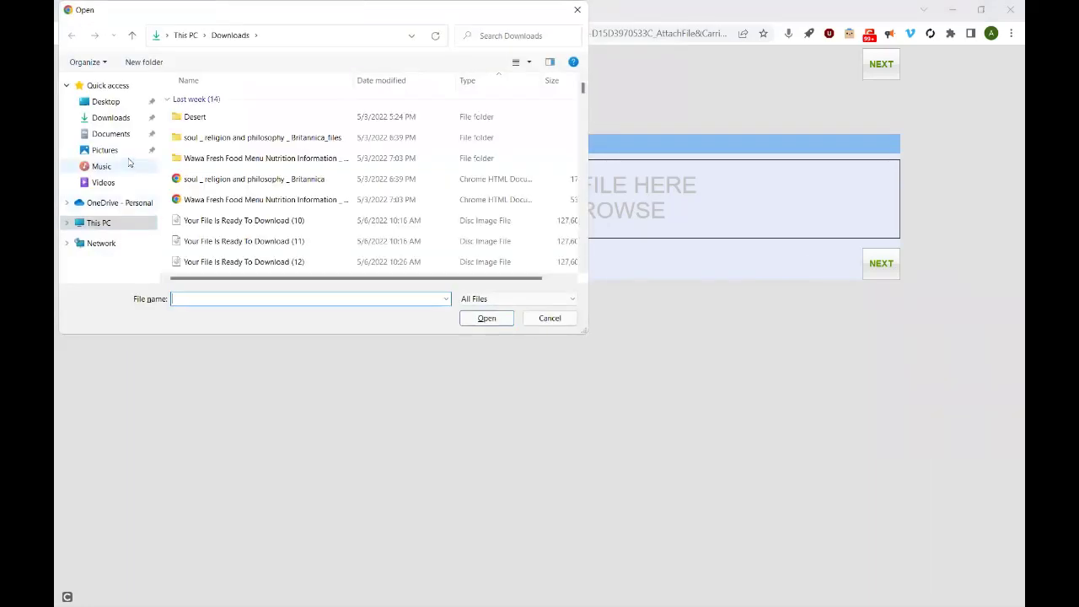
pyautogui.click(104, 149)
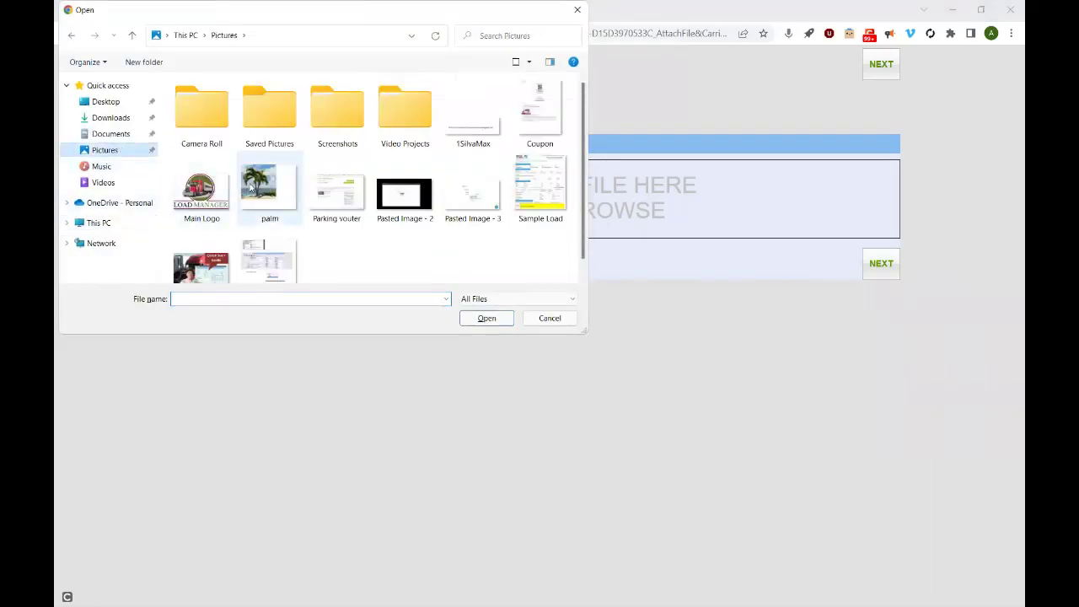
pyautogui.click(201, 189)
pyautogui.click(487, 318)
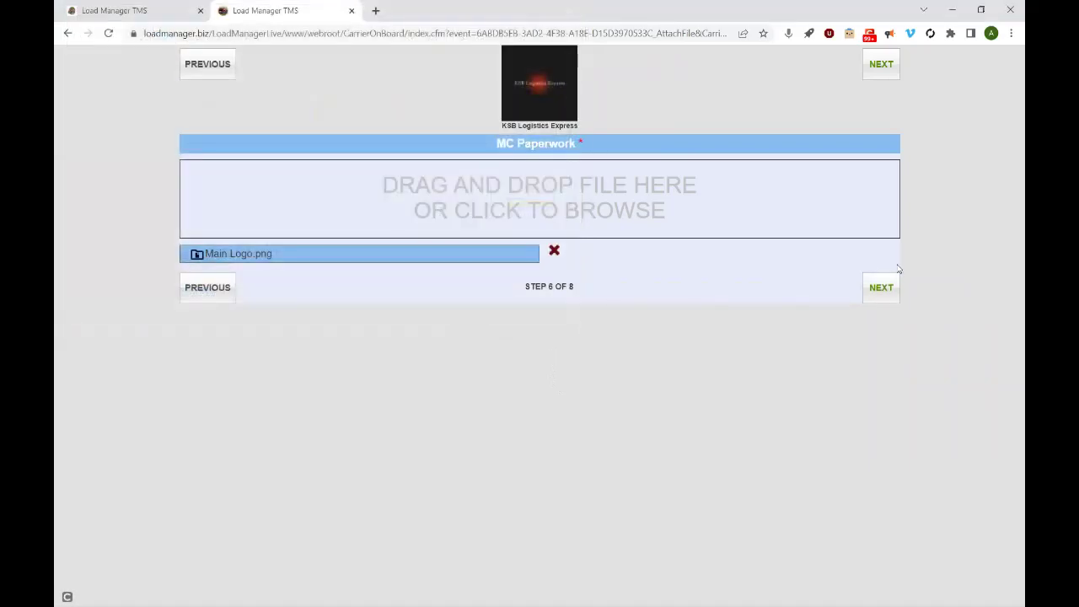
pyautogui.click(883, 288)
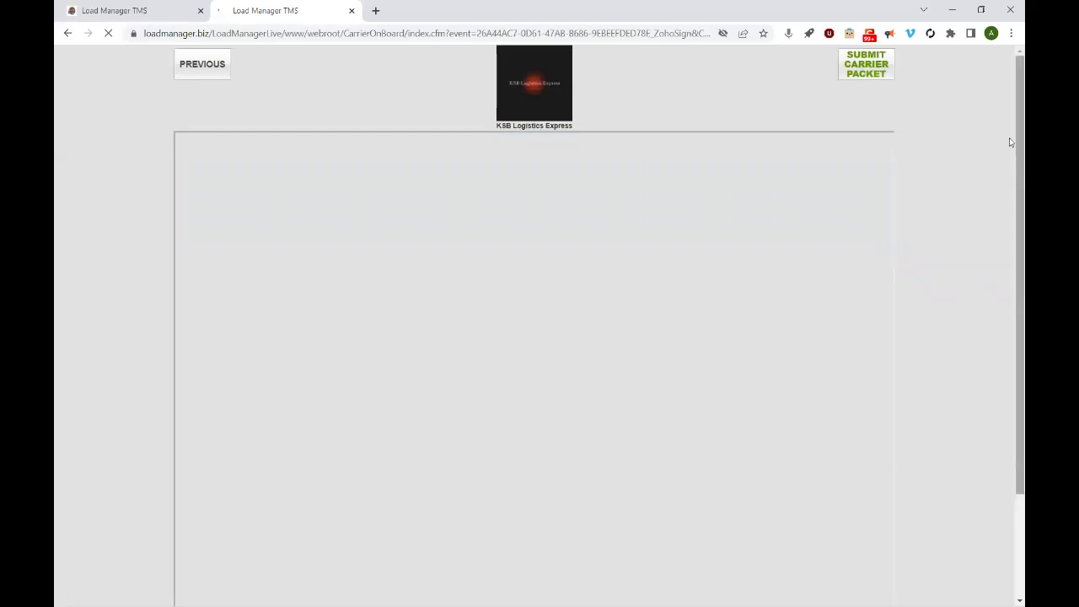
# - Look through the Carrier Profile document, tick the e-signature consent box, and agree to start signing
pyautogui.scroll(-2, 1011, 142)
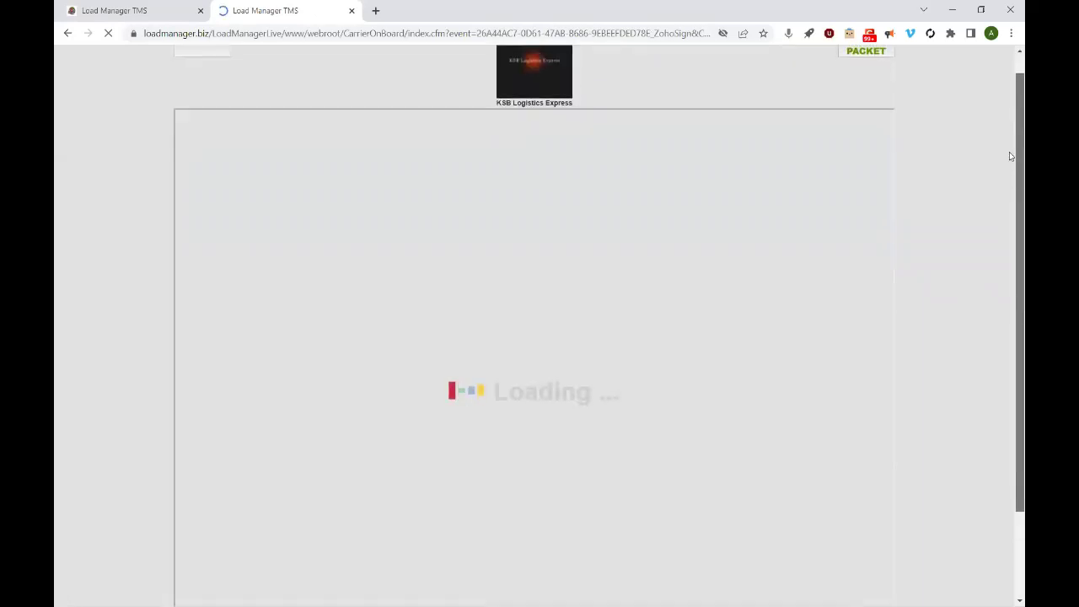
pyautogui.scroll(1, 1010, 156)
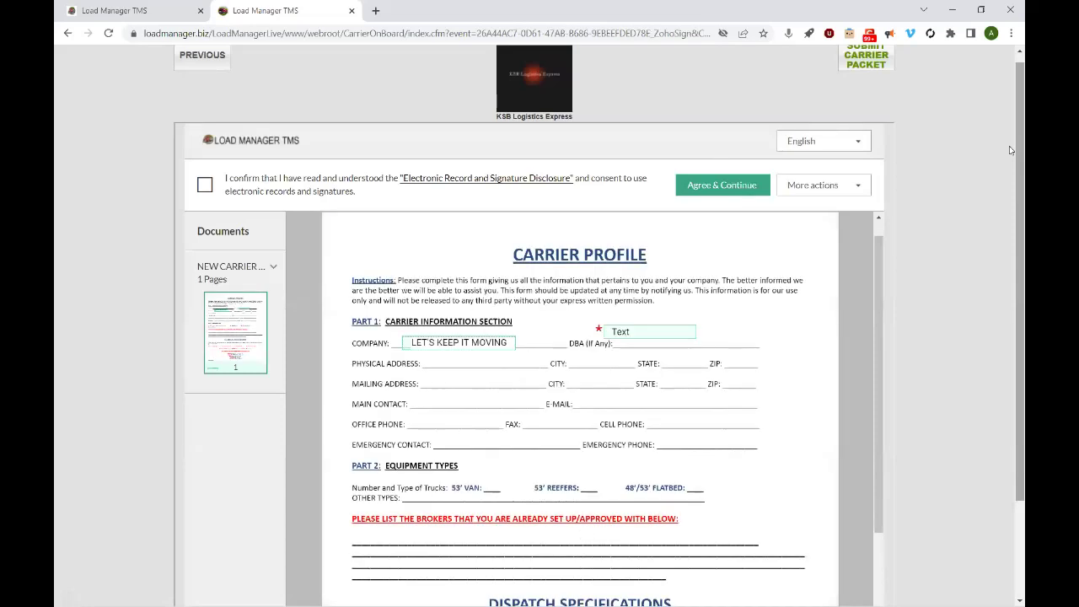
pyautogui.moveTo(1010, 127); pyautogui.dragTo(1011, 195)
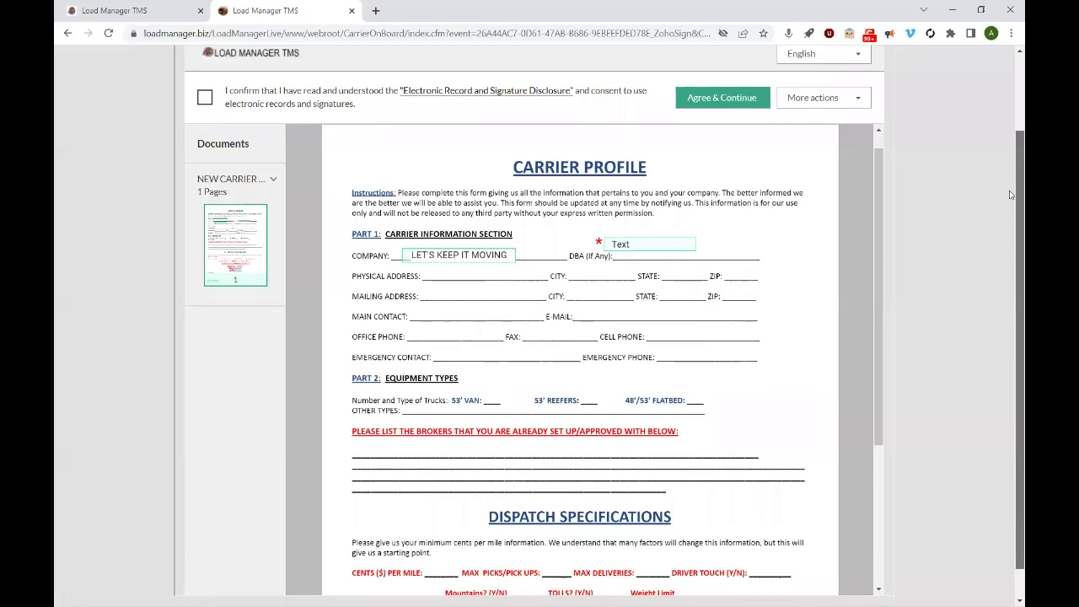
pyautogui.moveTo(1010, 195); pyautogui.dragTo(1006, 239)
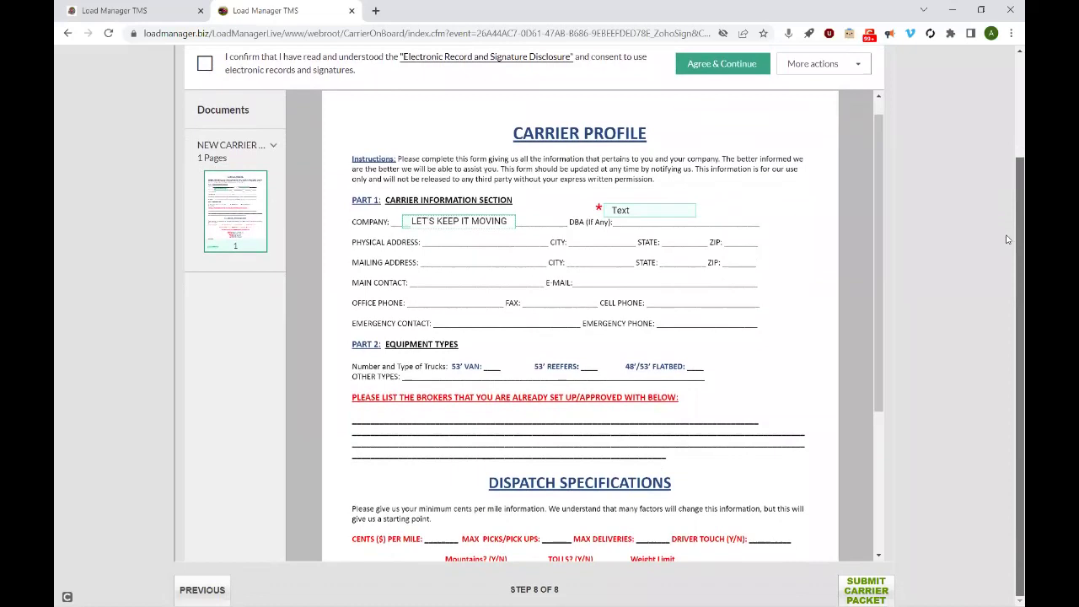
pyautogui.moveTo(877, 208)
pyautogui.mouseDown()
pyautogui.moveTo(877, 270)
pyautogui.moveTo(870, 200)
pyautogui.moveTo(878, 400)
pyautogui.moveTo(873, 228)
pyautogui.mouseUp()
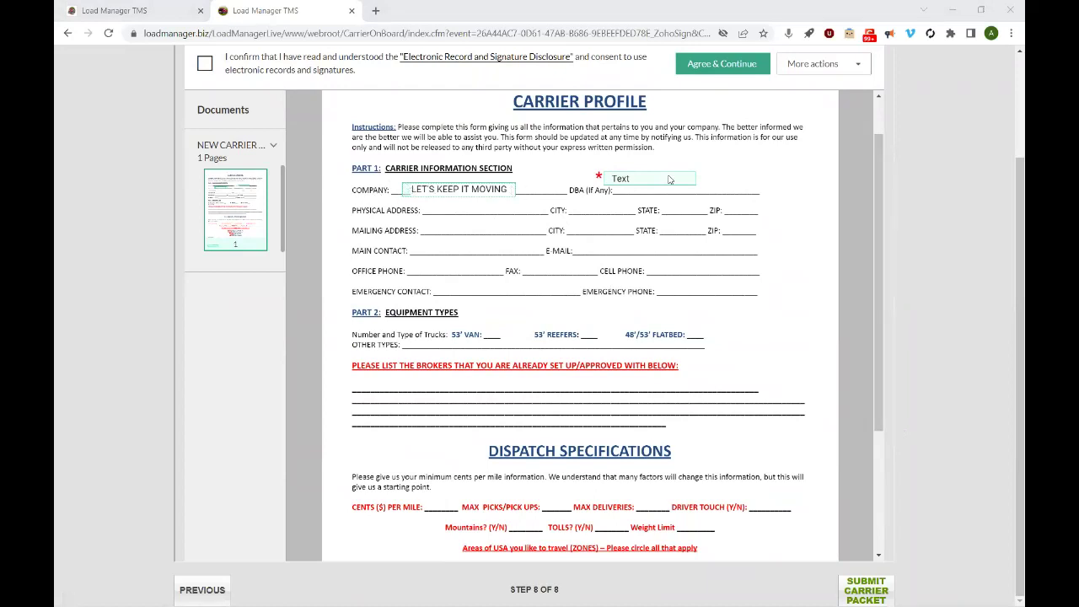
pyautogui.moveTo(877, 192); pyautogui.dragTo(870, 350)
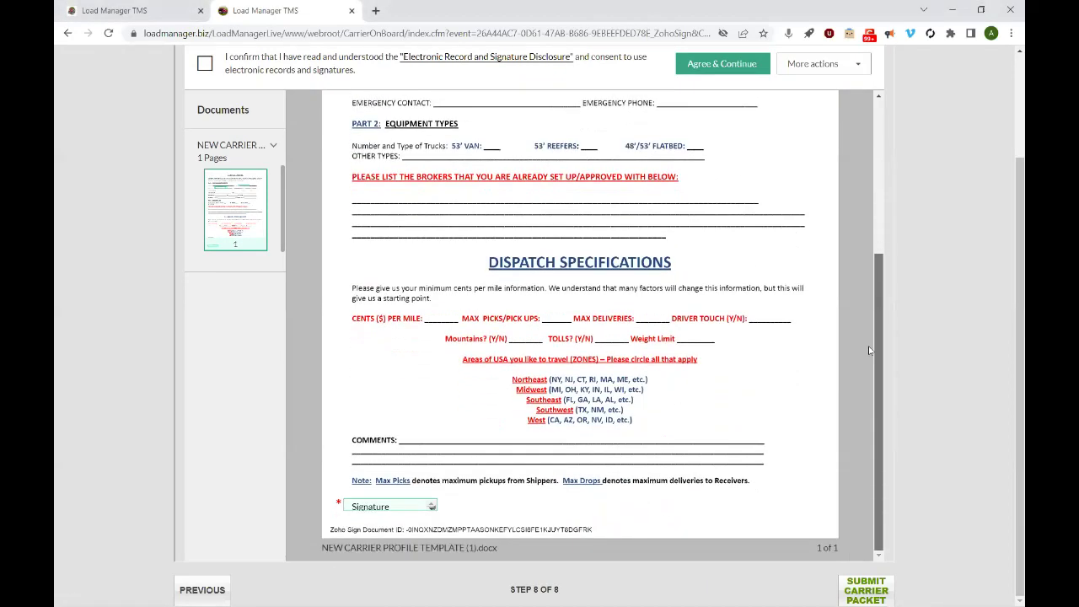
pyautogui.click(388, 507)
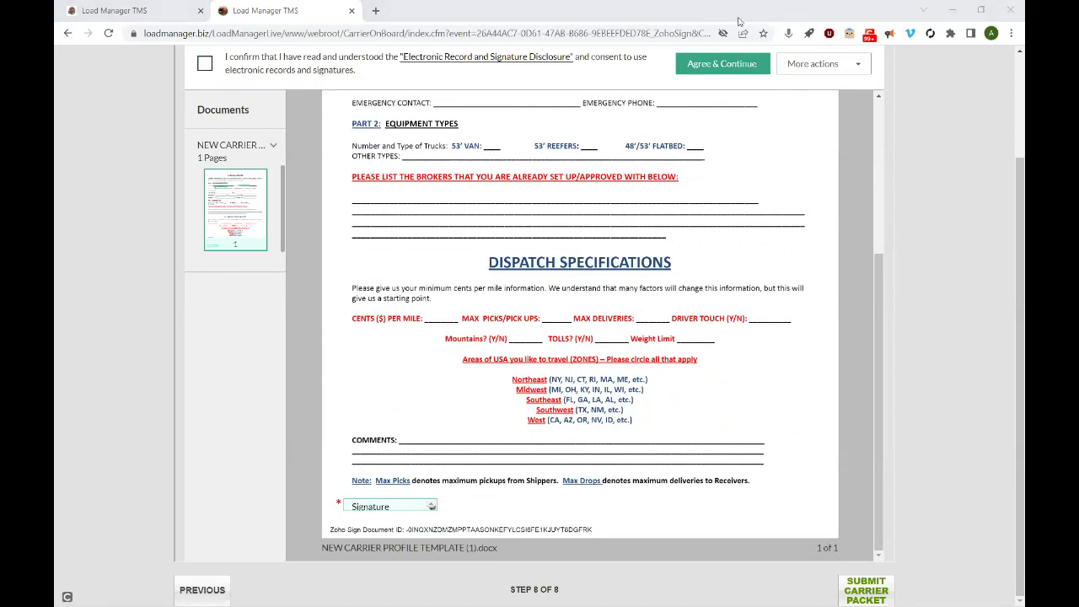
pyautogui.click(206, 65)
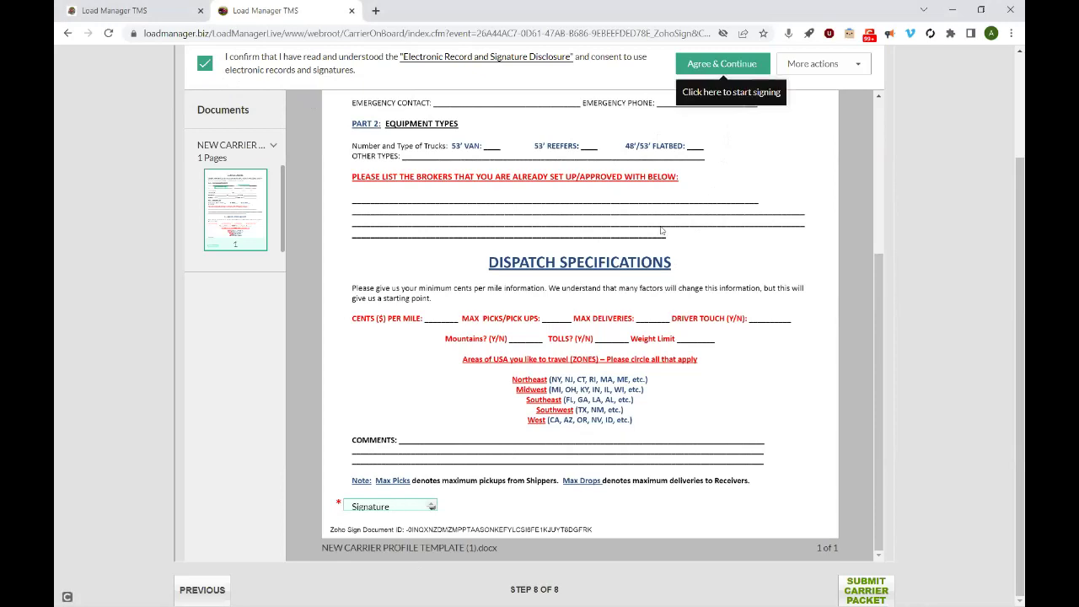
pyautogui.click(702, 64)
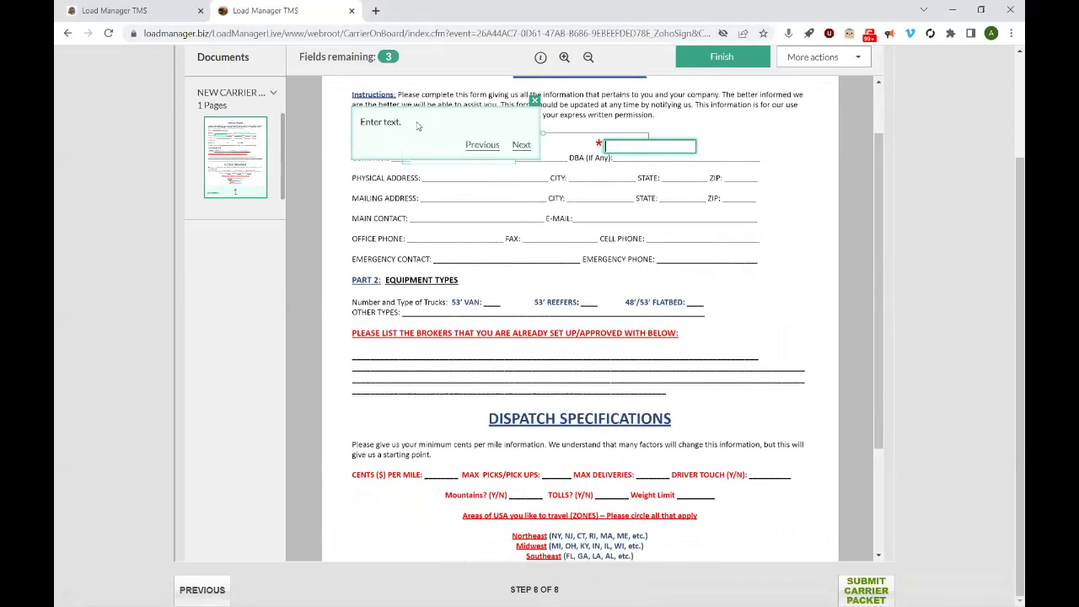
# - Fill the required text field with 'Testing' and 'teaho' on a new line
pyautogui.click(622, 149)
pyautogui.write('Testing')
pyautogui.press('Return')
pyautogui.write('teaho')
# - Apply a typed signature with the signer's full name and finish the Carrier Profile form
pyautogui.click(520, 145)
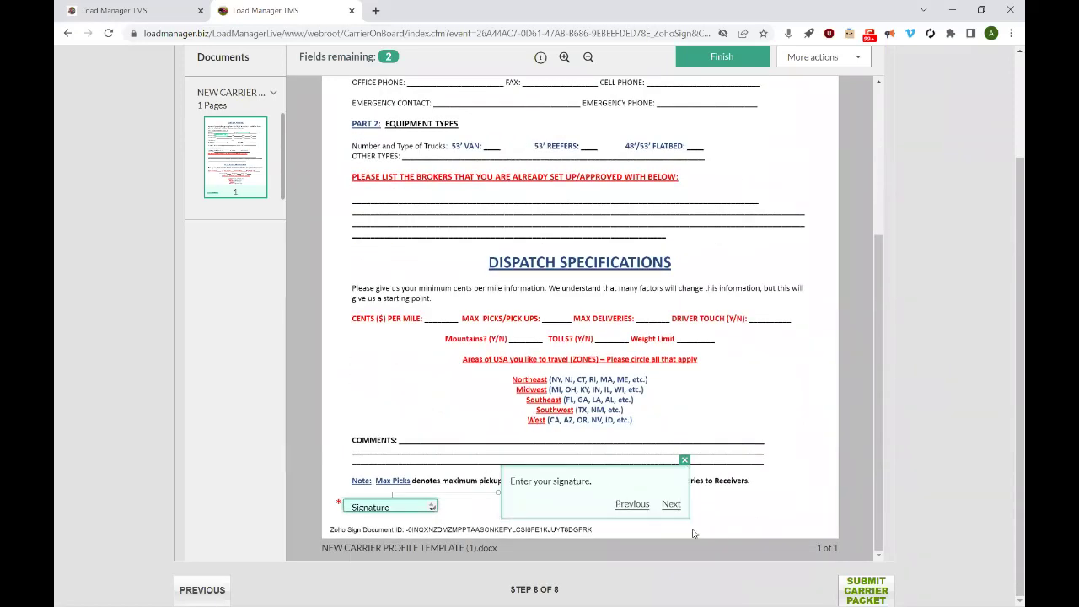
pyautogui.click(388, 507)
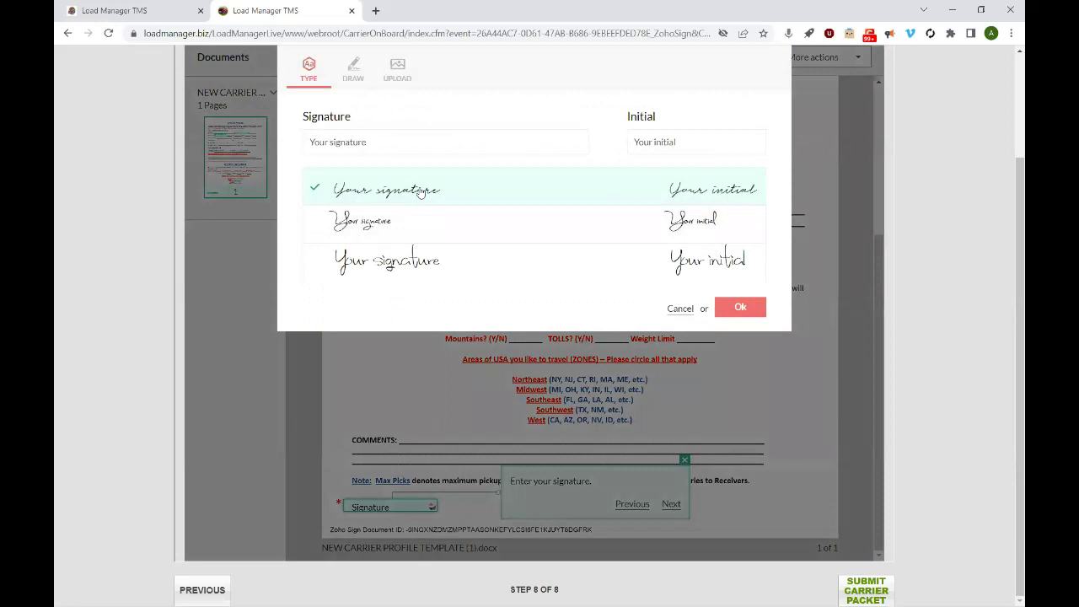
pyautogui.click(410, 143)
pyautogui.write('CAndra D')
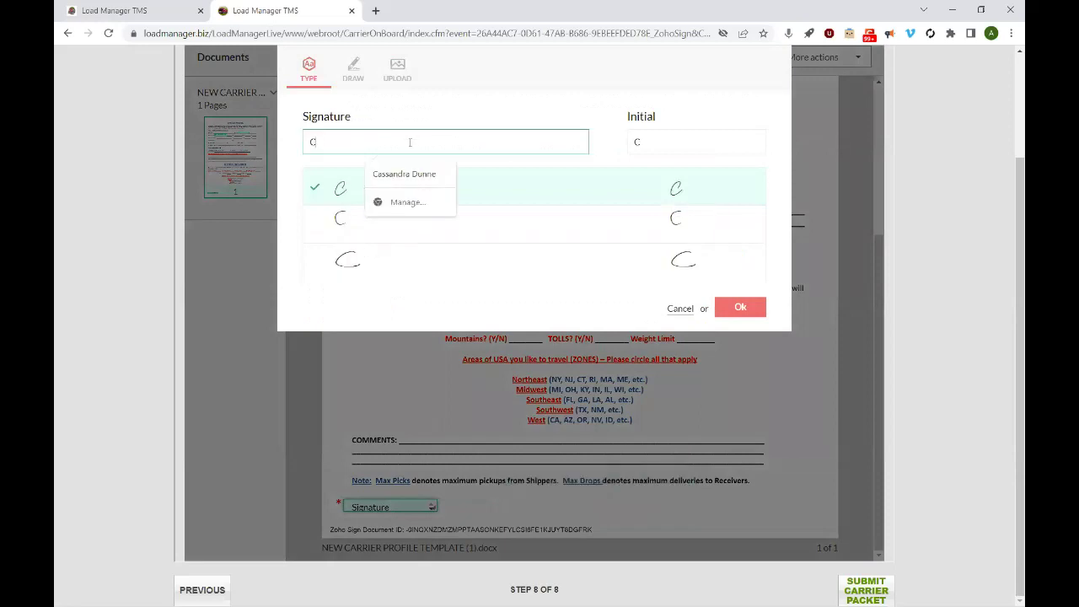
pyautogui.press('BackSpace')
pyautogui.press('BackSpace')
pyautogui.press('BackSpace')
pyautogui.press('BackSpace')
pyautogui.press('BackSpace')
pyautogui.press('BackSpace')
pyautogui.press('BackSpace')
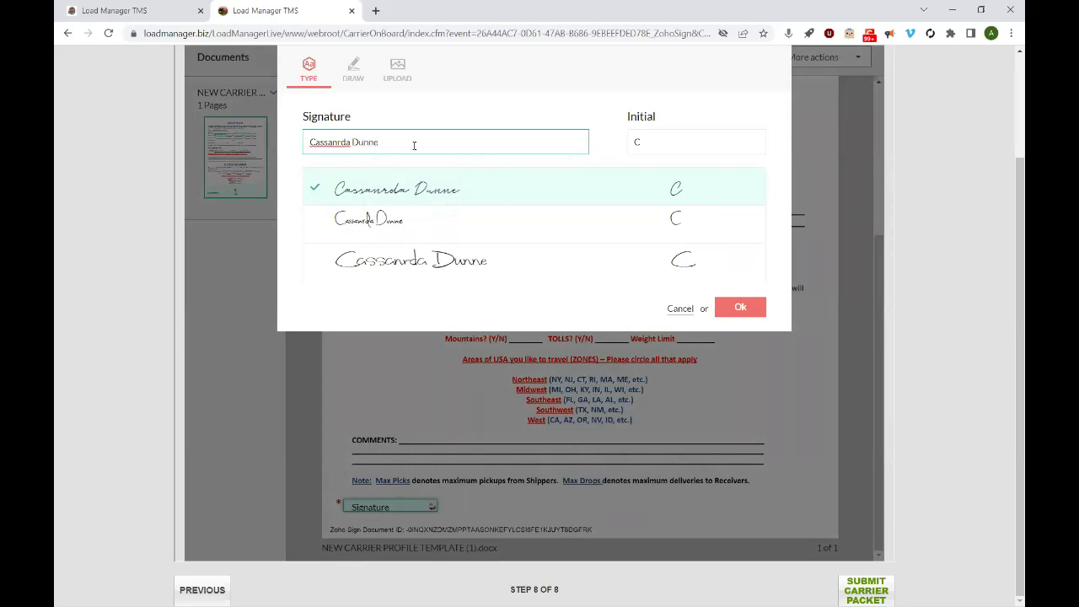
pyautogui.click(750, 310)
pyautogui.moveTo(883, 328); pyautogui.dragTo(880, 304)
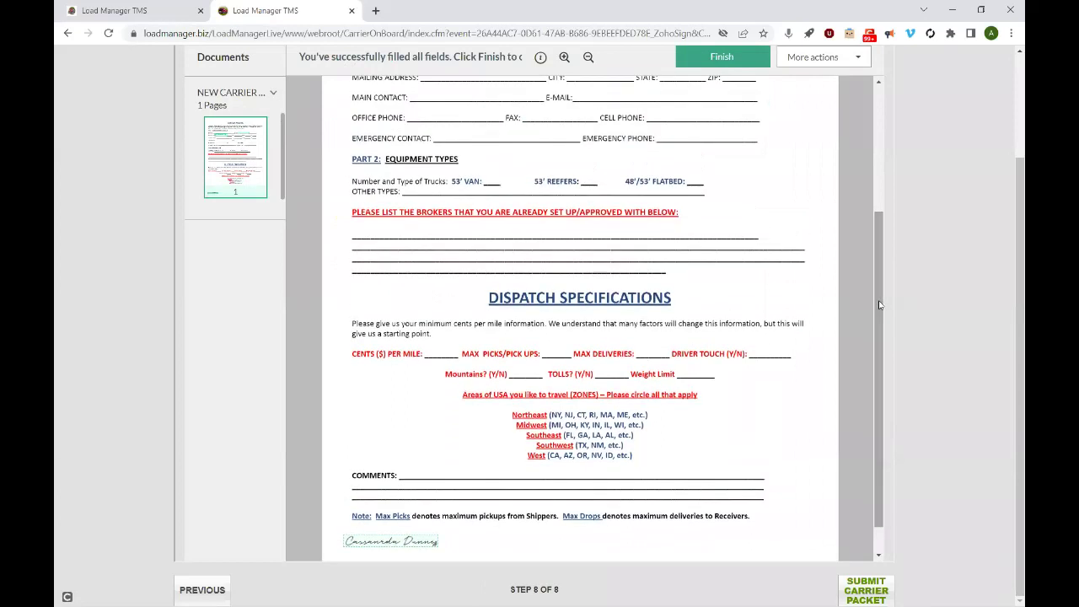
pyautogui.click(721, 57)
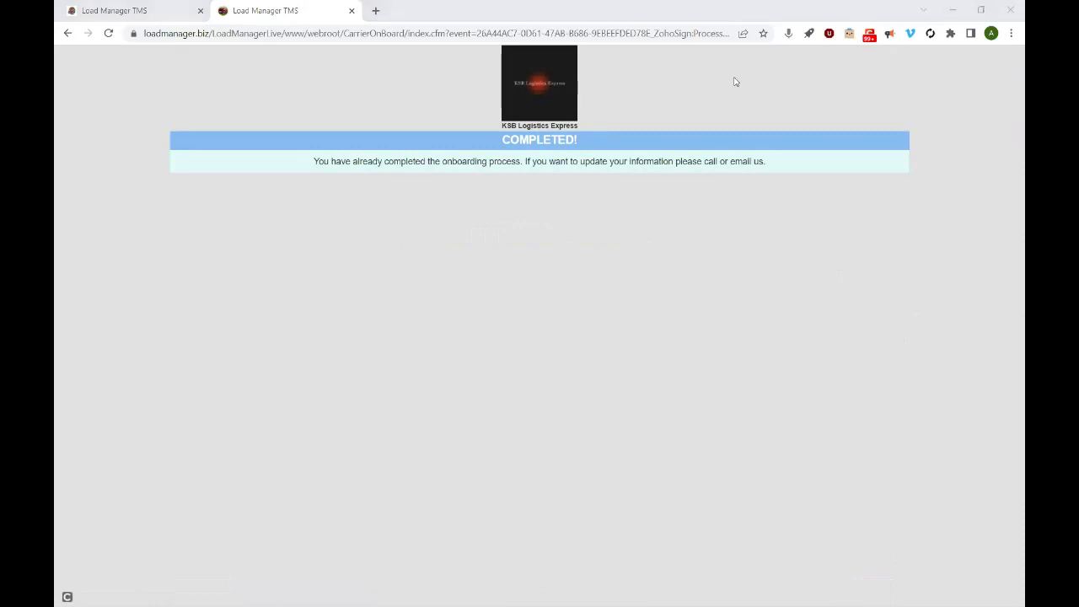
# - Reload the LET'S KEEP IT MOVING TRUCKING LLC record, scroll its carrier packet PDF, then open Contacts
pyautogui.click(182, 16)
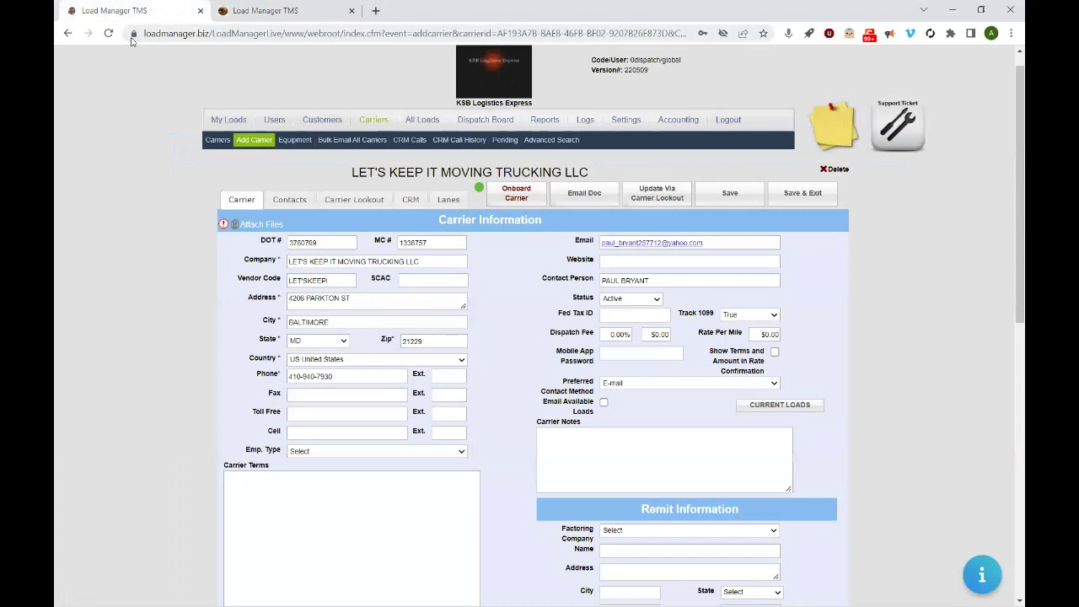
pyautogui.click(108, 33)
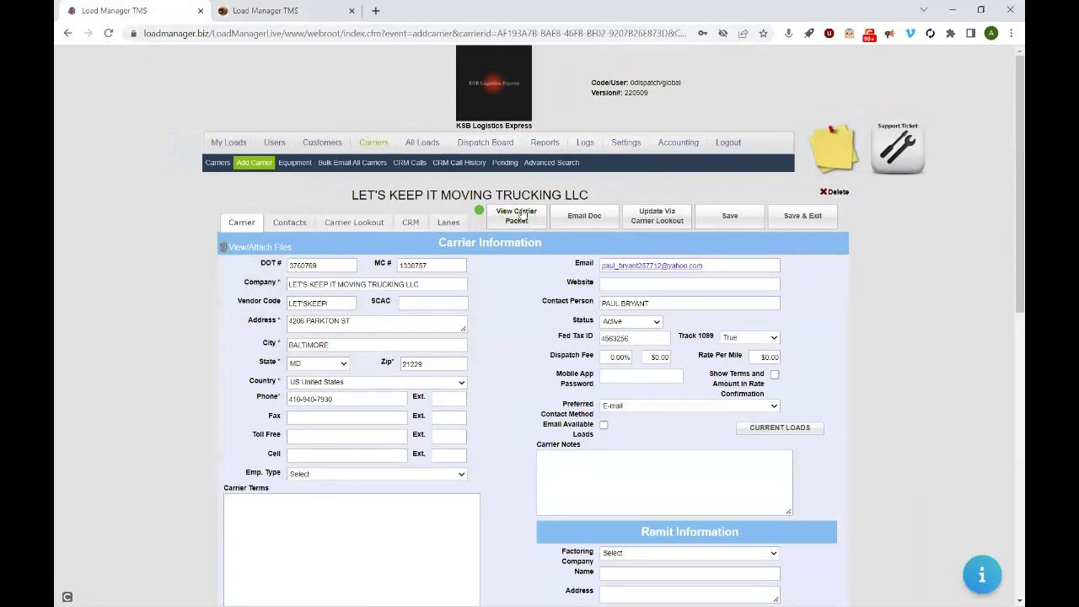
pyautogui.click(511, 216)
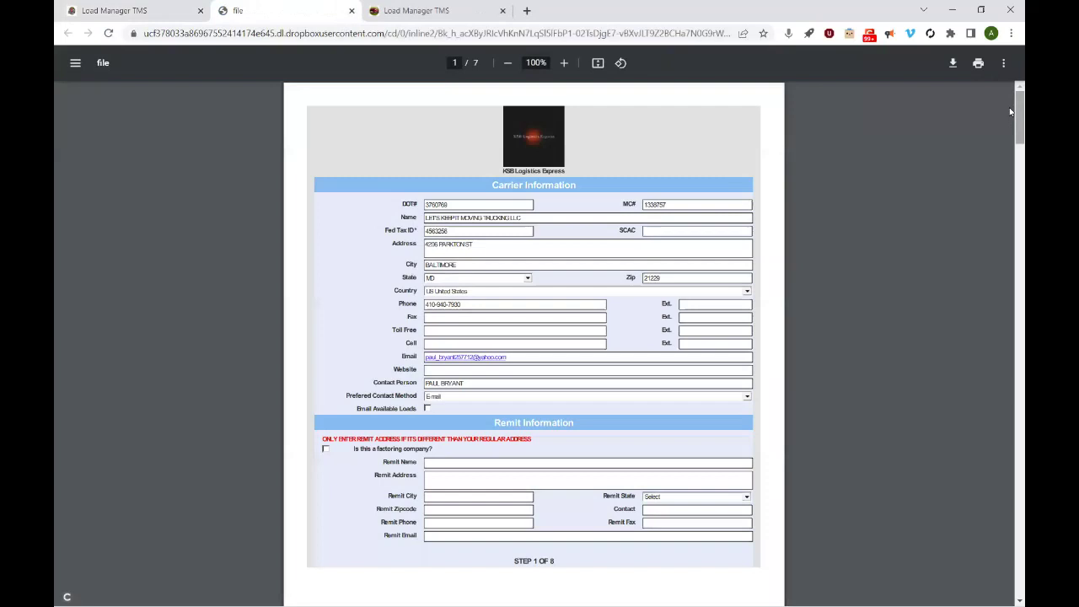
pyautogui.moveTo(1011, 112); pyautogui.dragTo(1009, 386)
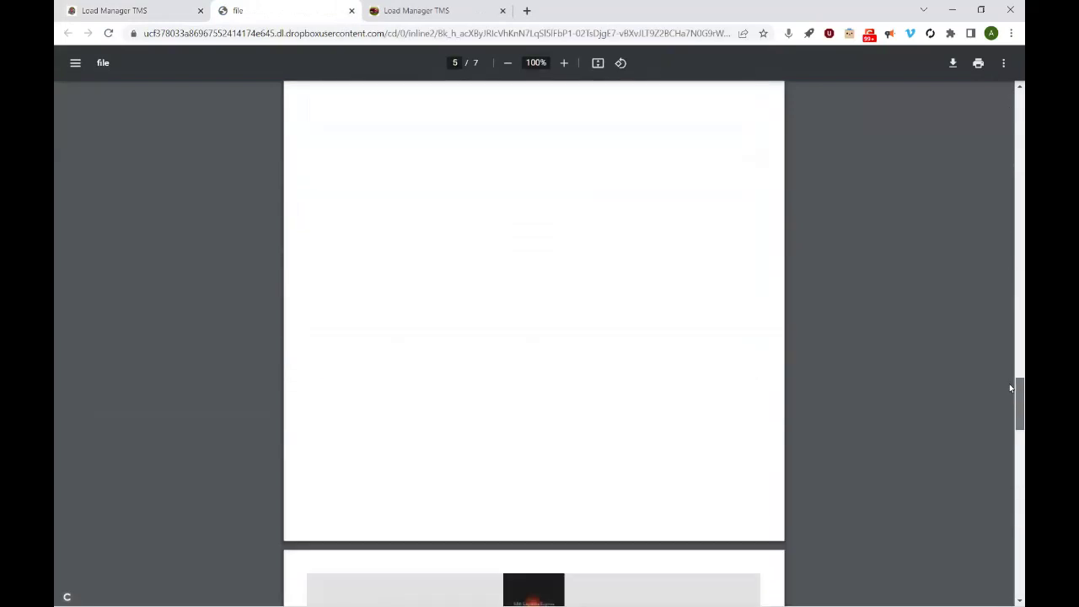
pyautogui.click(351, 11)
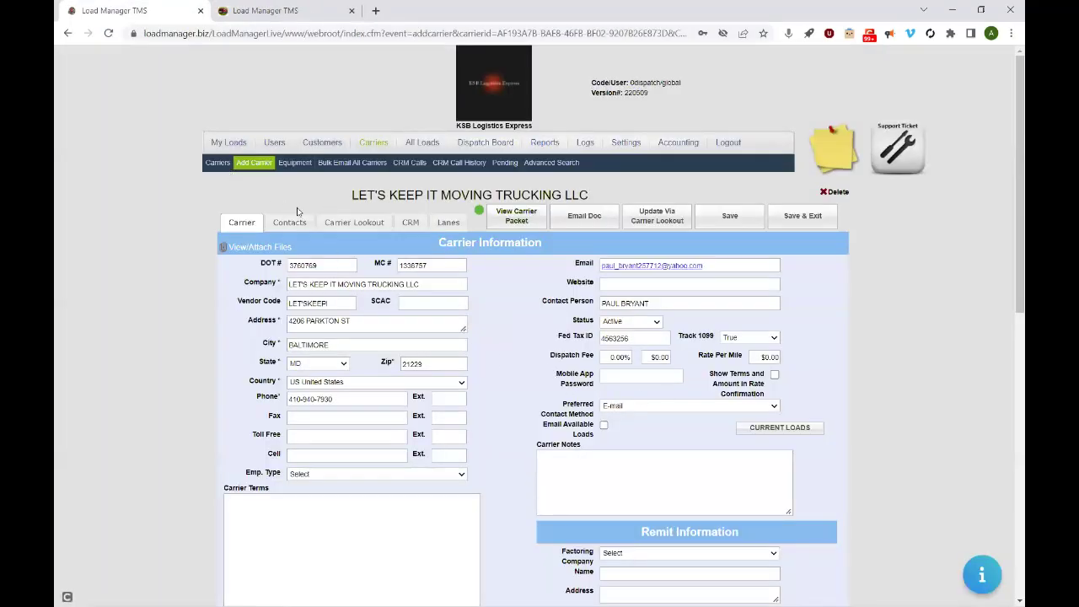
pyautogui.click(289, 227)
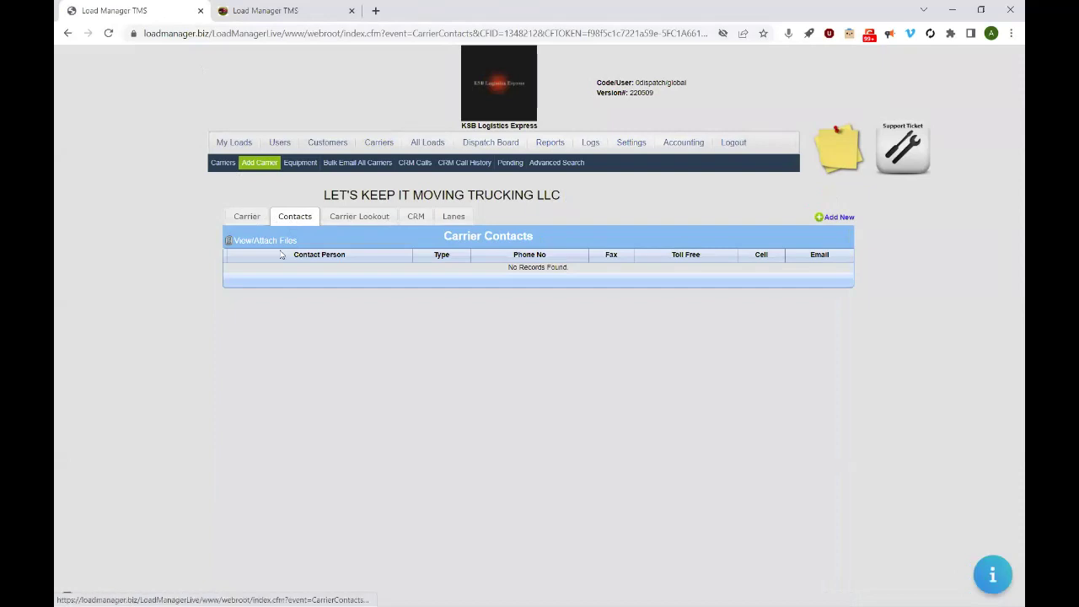
# - Switch to the Carrier tab to see the Fed Tax ID added during onboarding
pyautogui.click(248, 218)
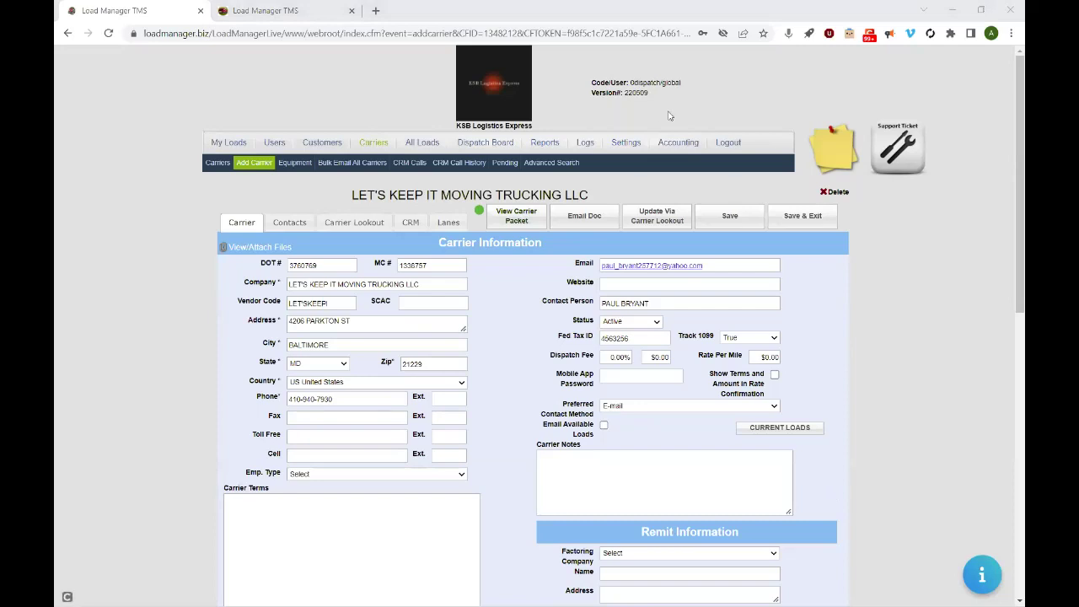
# - Go to Settings > Onboard Carrier Setup > Onboarding Settings, then open ksblogisticsexpress.com in a new tab
pyautogui.click(621, 149)
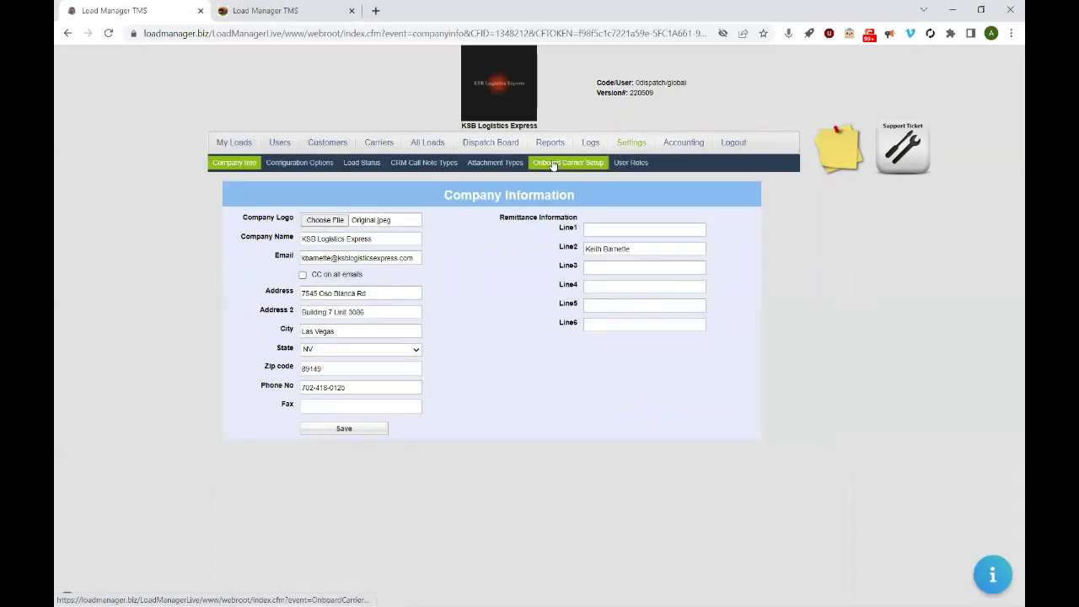
pyautogui.click(555, 165)
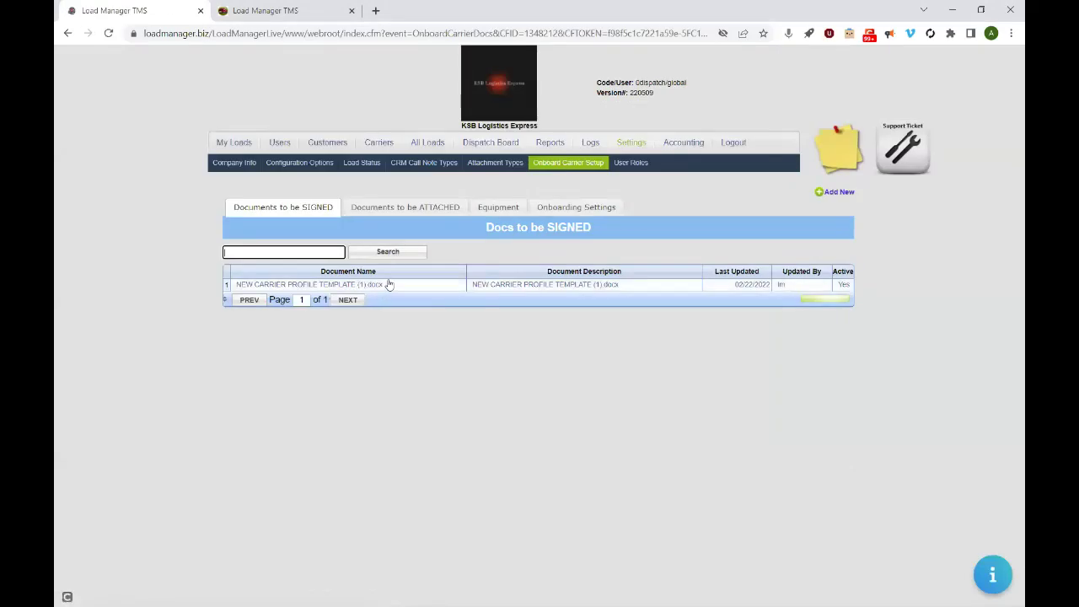
pyautogui.click(575, 207)
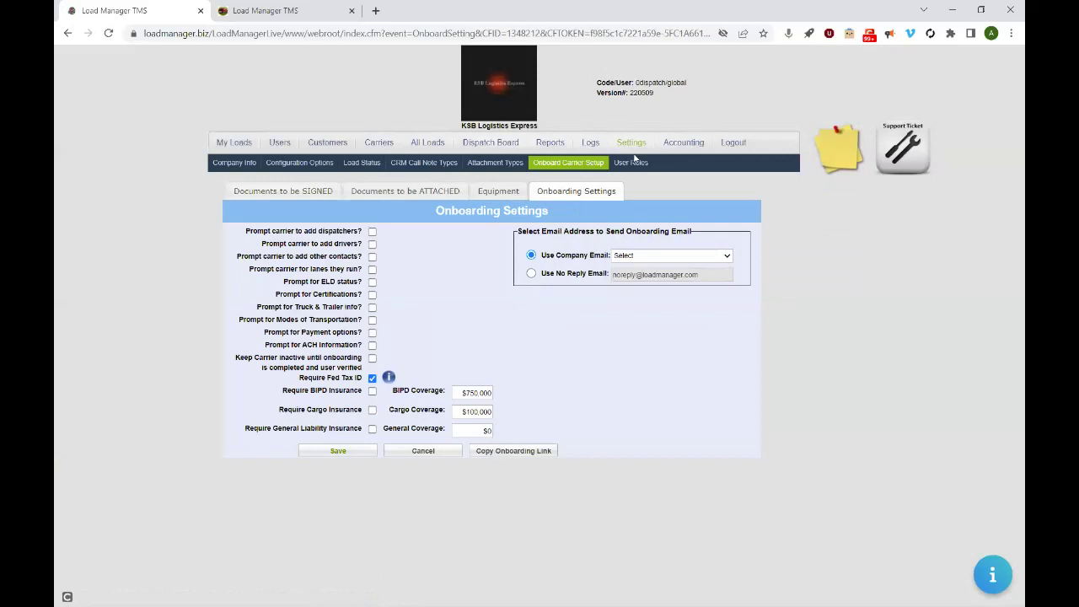
pyautogui.click(582, 167)
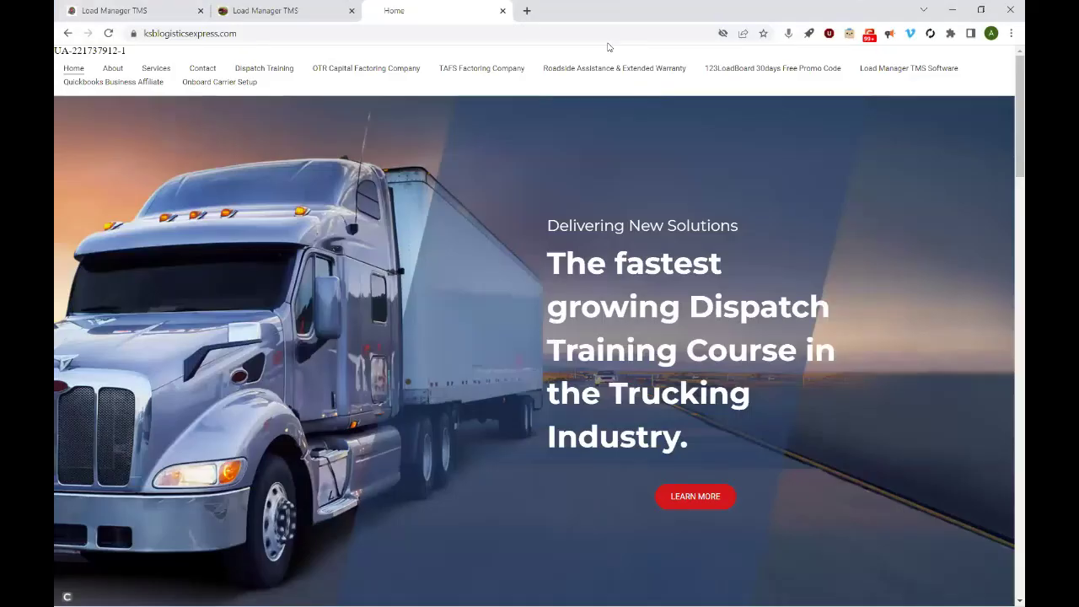
# - Go to KSB Logistics Express's Onboard Carrier Setup page and launch the carrier onboarding form
pyautogui.click(203, 86)
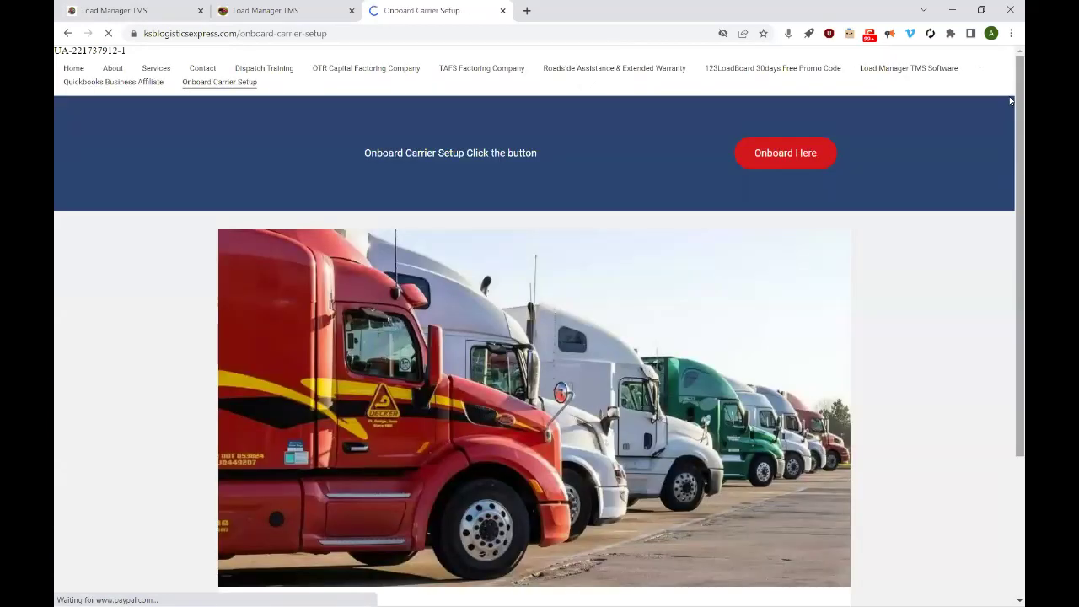
pyautogui.click(782, 164)
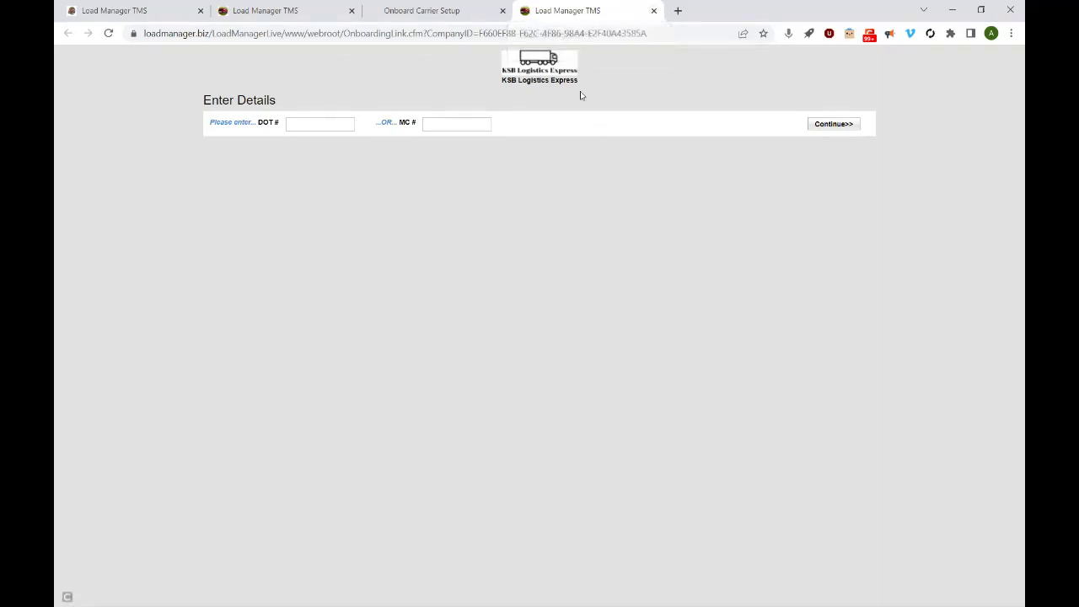
# - Enter the carrier's MC number to load OVERBROAD LLC's onboarding form, then return to the main load page
pyautogui.click(447, 123)
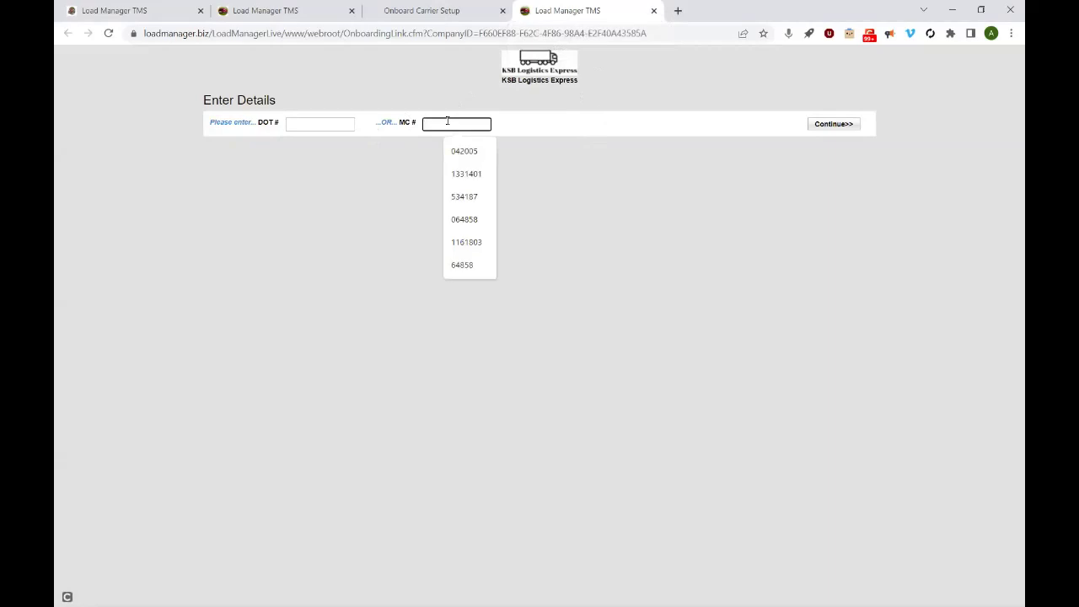
pyautogui.write('13')
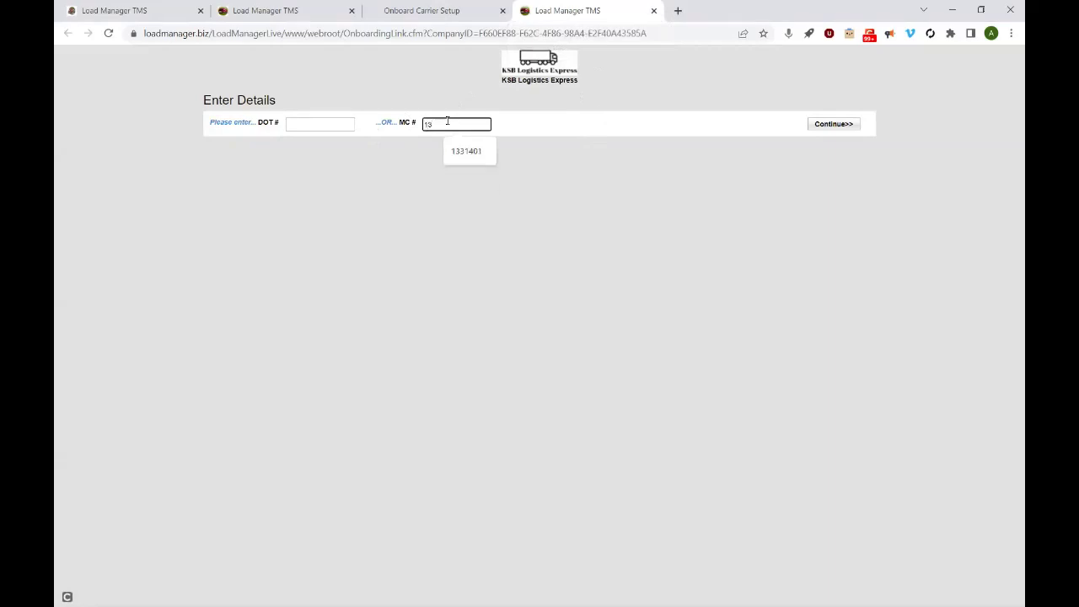
pyautogui.write('32')
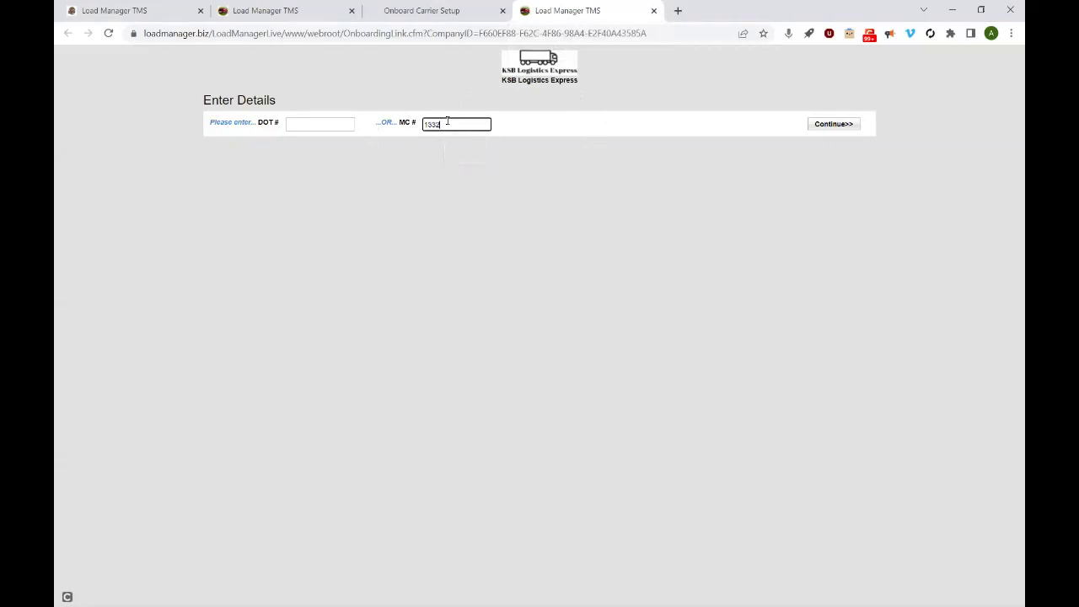
pyautogui.write('744')
pyautogui.click(835, 129)
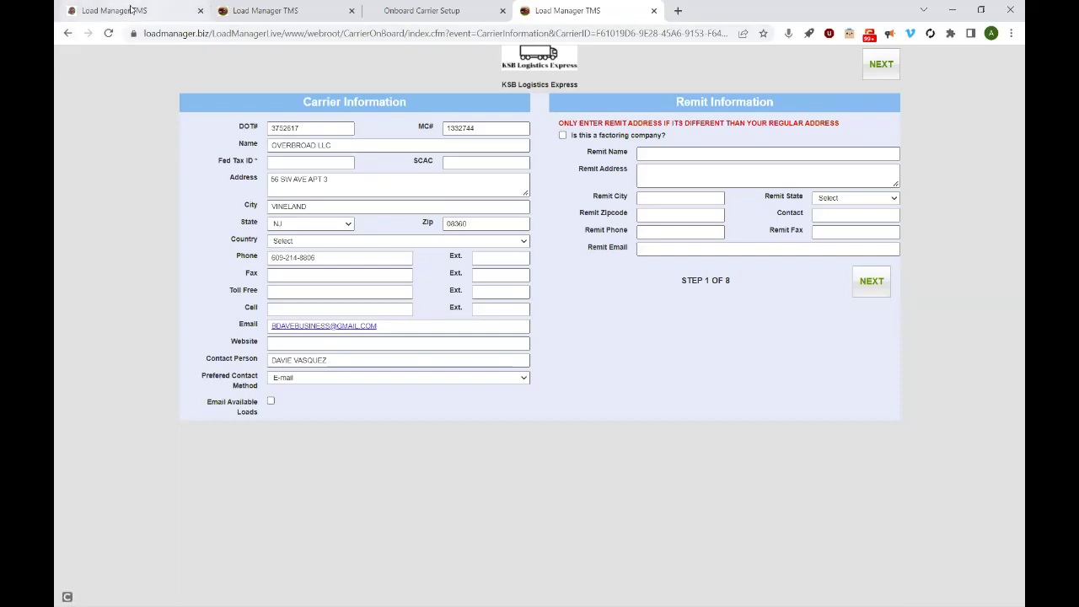
pyautogui.click(131, 10)
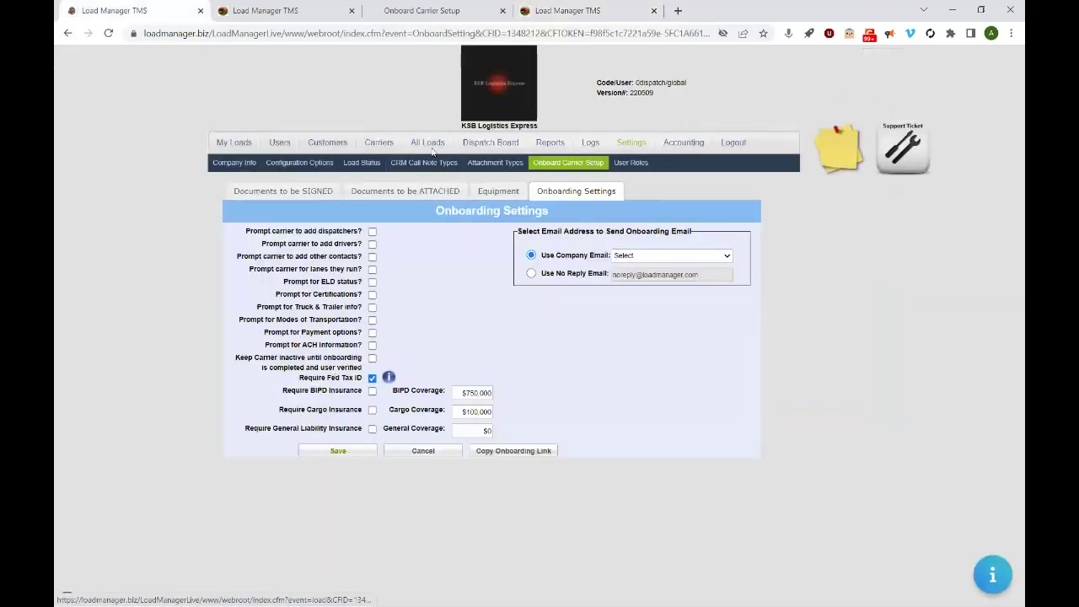
# - List all loads without the status filter and open load 1004 for Grace County
pyautogui.click(429, 143)
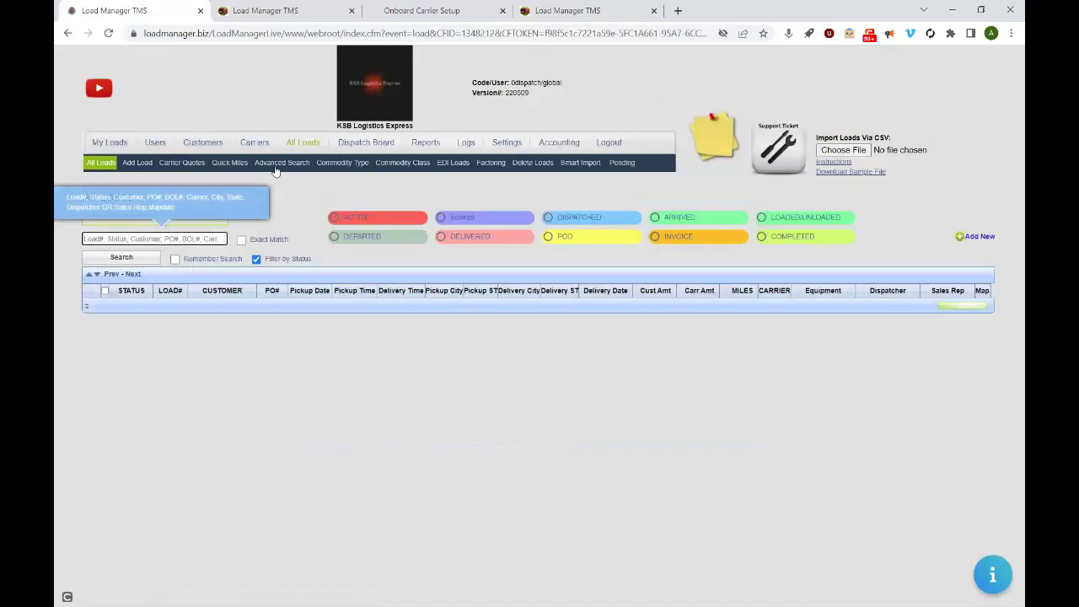
pyautogui.click(258, 260)
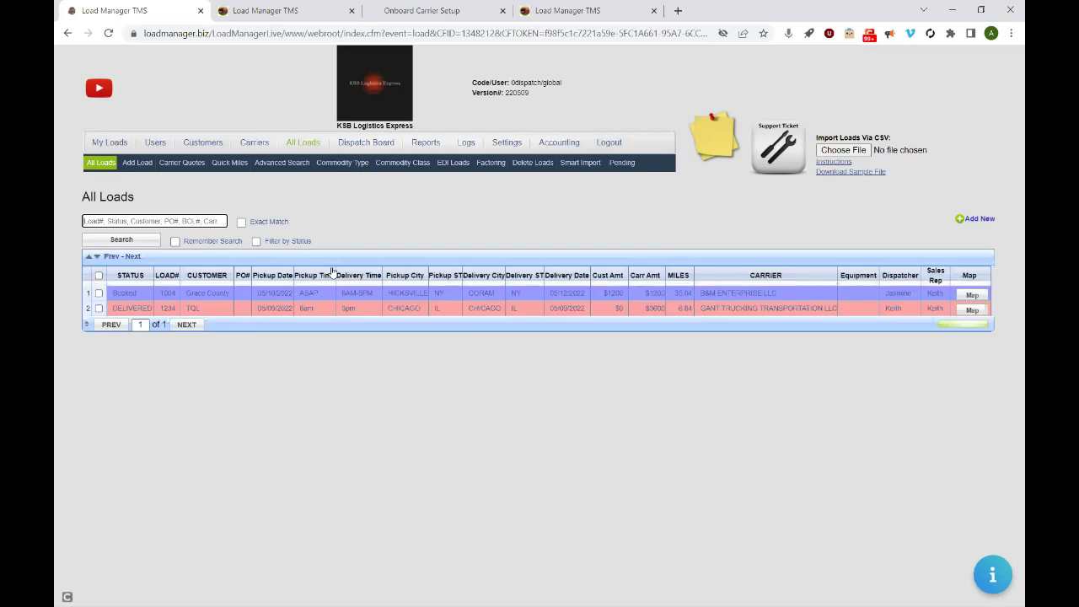
pyautogui.click(224, 294)
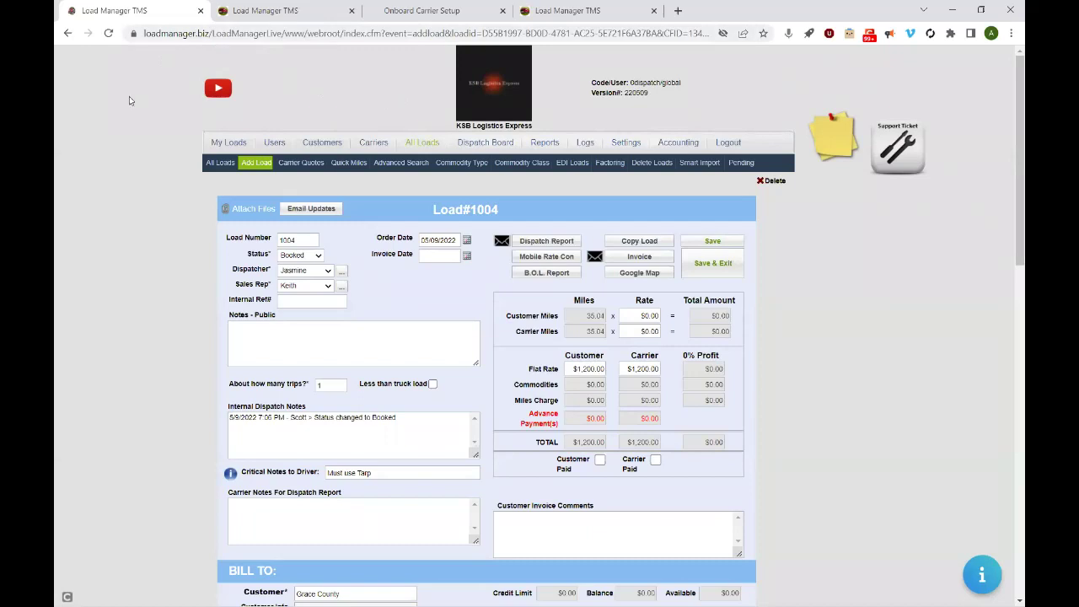
# - Generate load 1004's invoice PDF, then look at and close the Invoice Mail popup
pyautogui.click(629, 258)
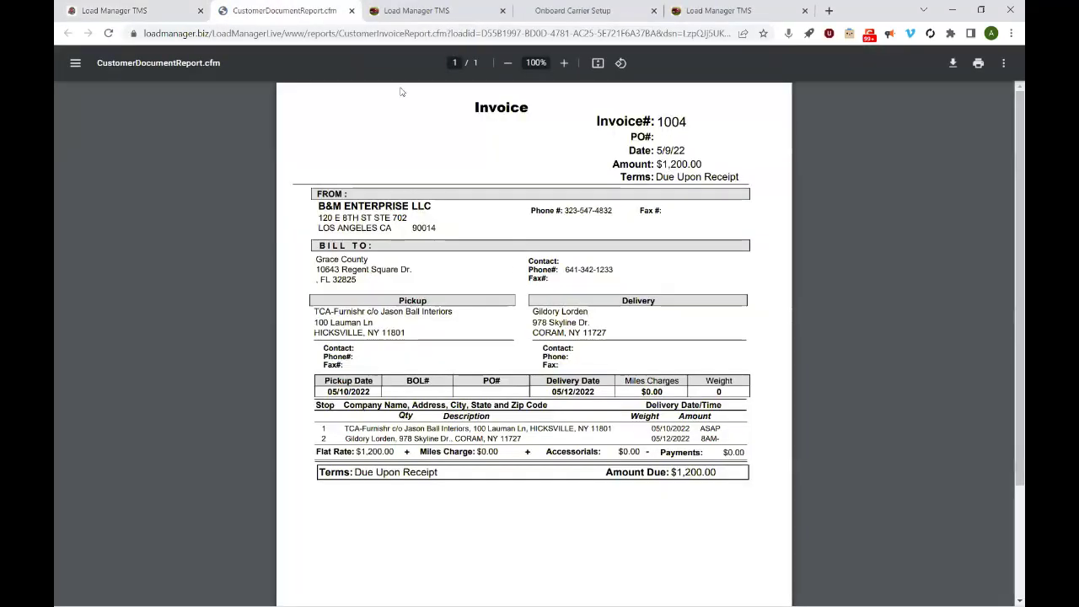
pyautogui.click(351, 11)
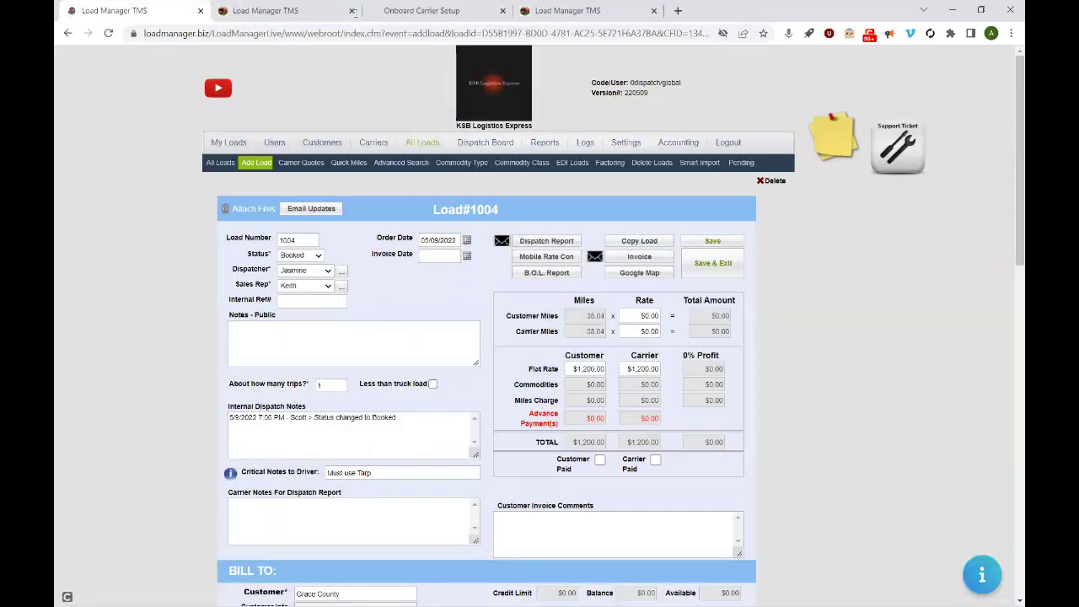
pyautogui.click(593, 257)
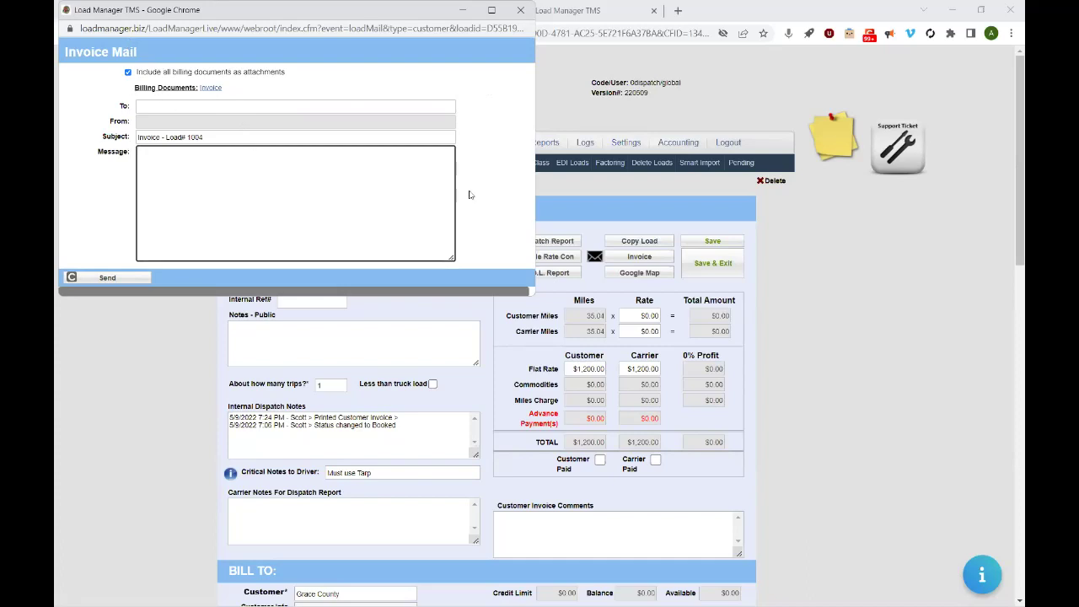
pyautogui.click(523, 11)
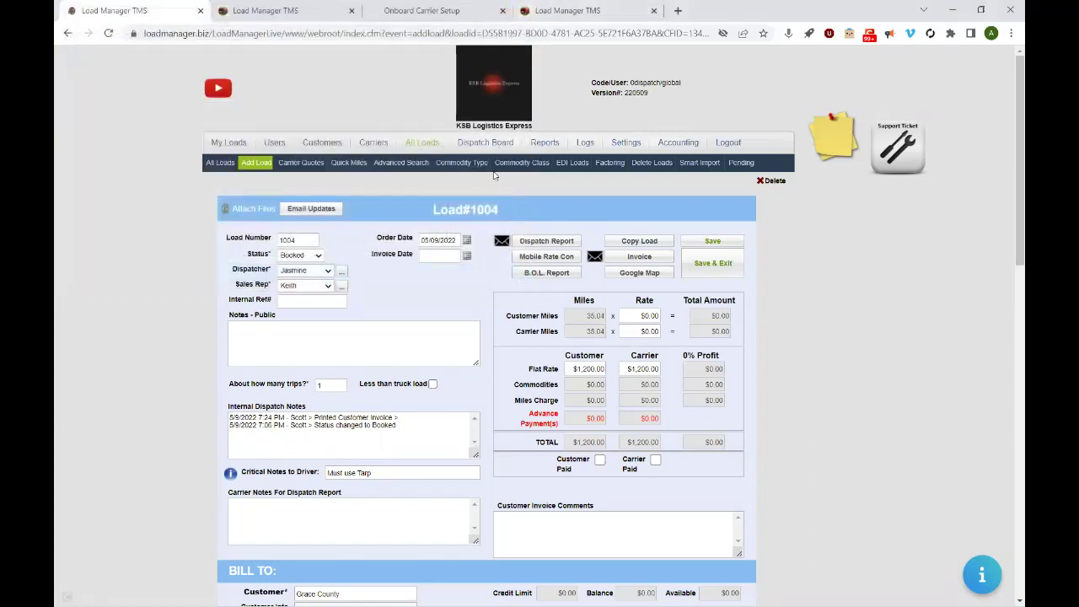
# - Print load 1004's carrier Dispatch Report PDF and go back to the load's page
pyautogui.click(535, 243)
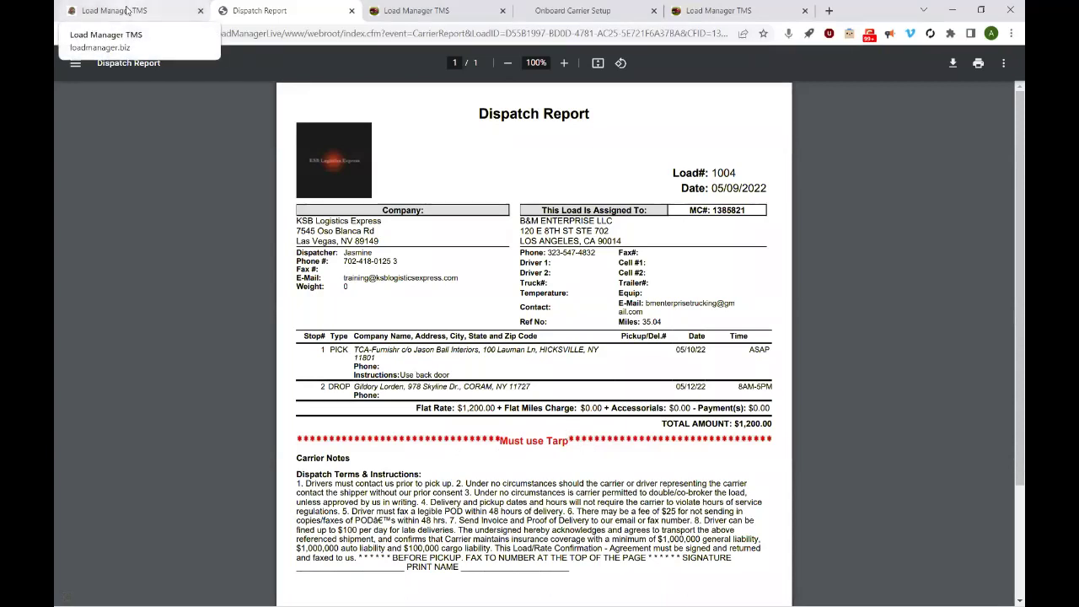
pyautogui.click(126, 12)
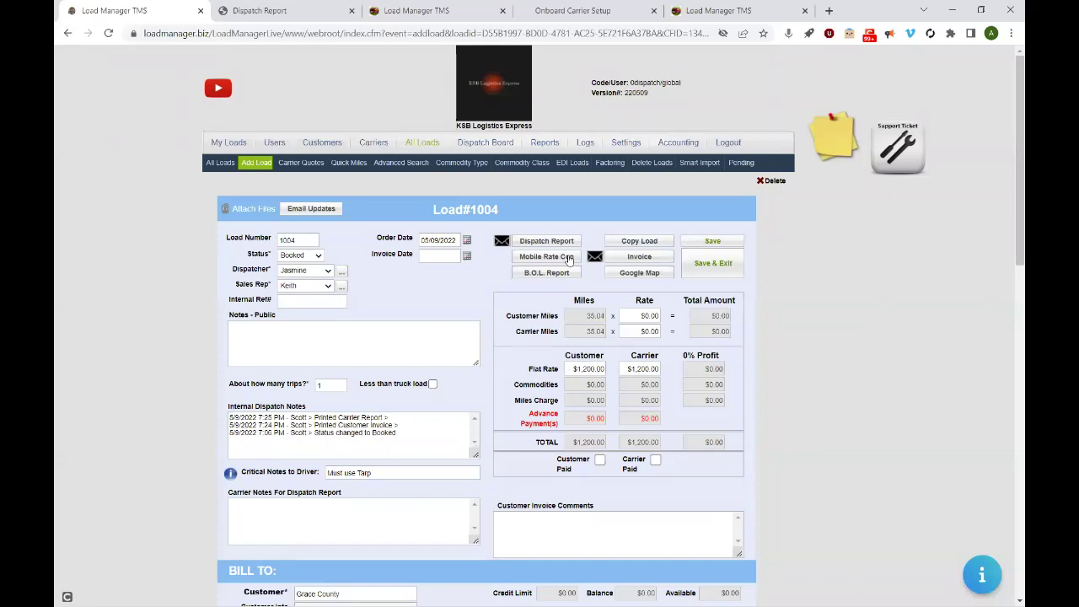
# - Open the Mobile Rate Con email and view the 'Click here' dispatch link's URL without editing it
pyautogui.click(569, 258)
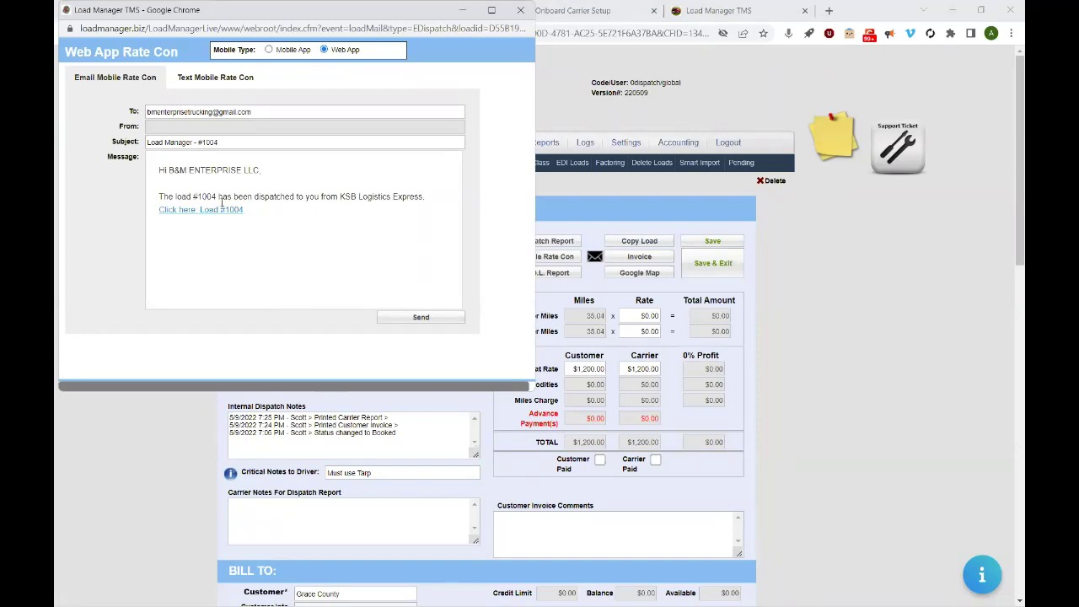
pyautogui.rightClick(216, 210)
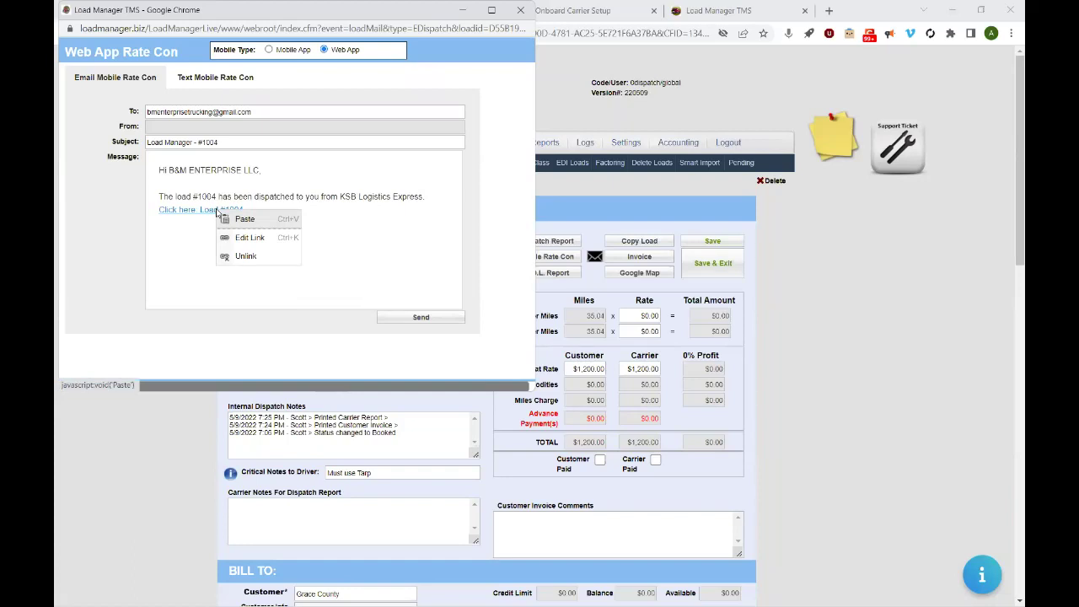
pyautogui.click(251, 238)
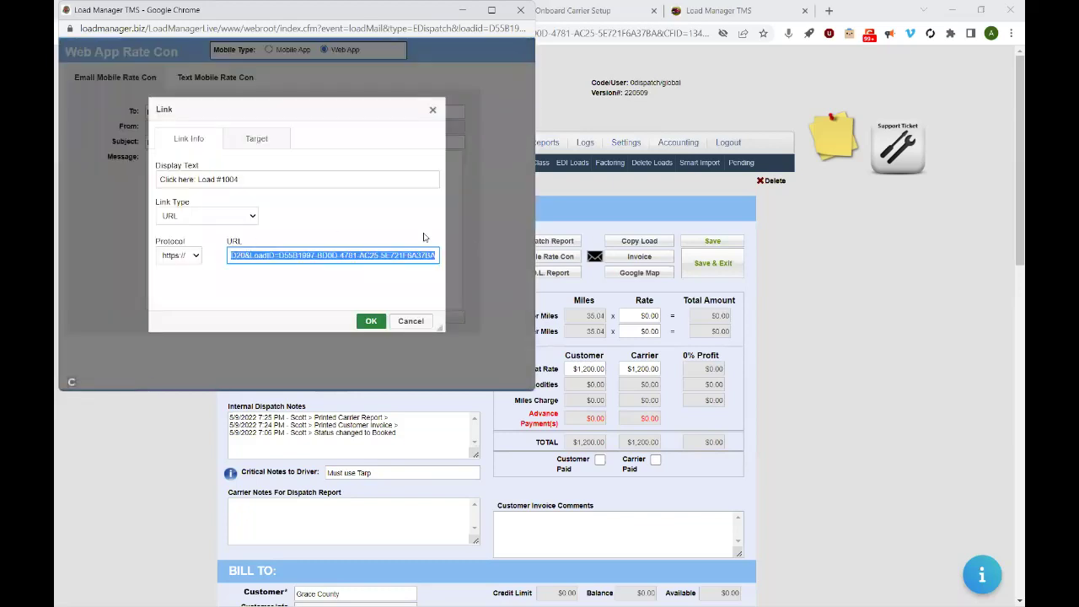
pyautogui.click(418, 325)
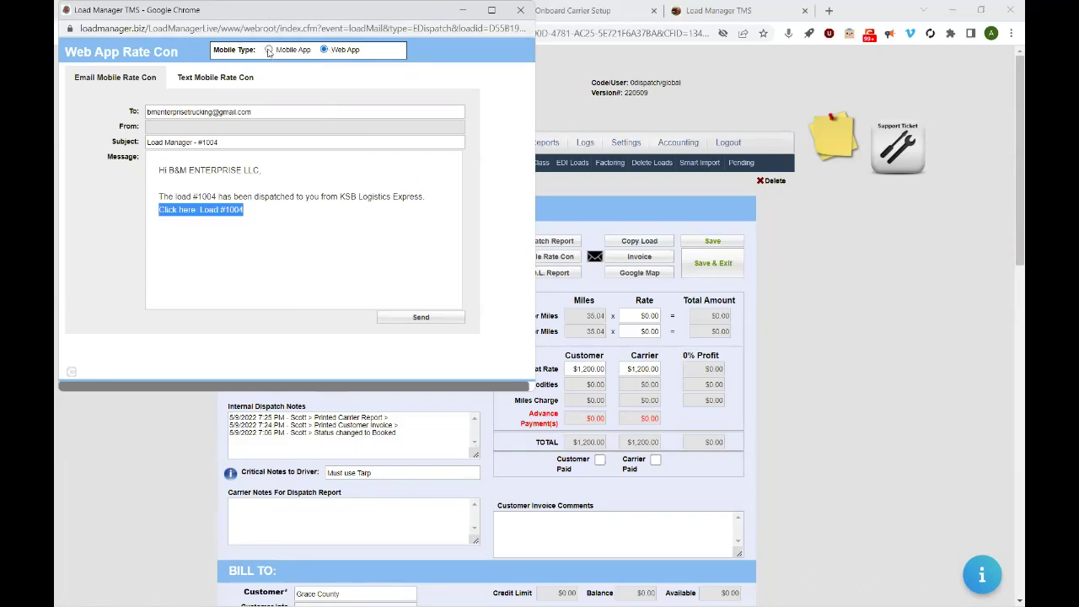
# - Preview the Mobile App text version, switch back to Web App, and close the Rate Con window
pyautogui.click(300, 49)
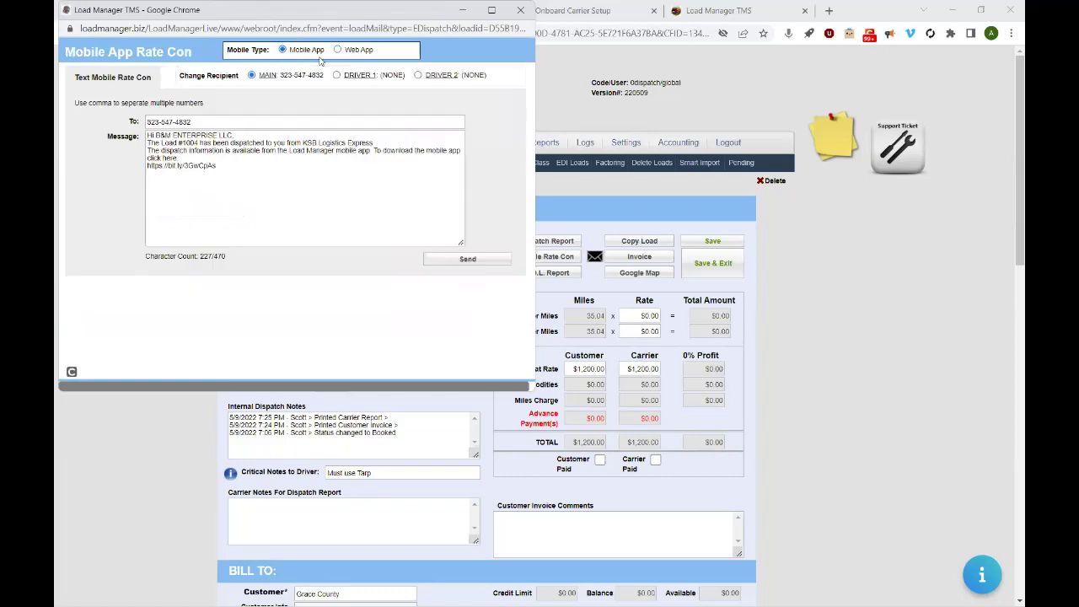
pyautogui.click(338, 50)
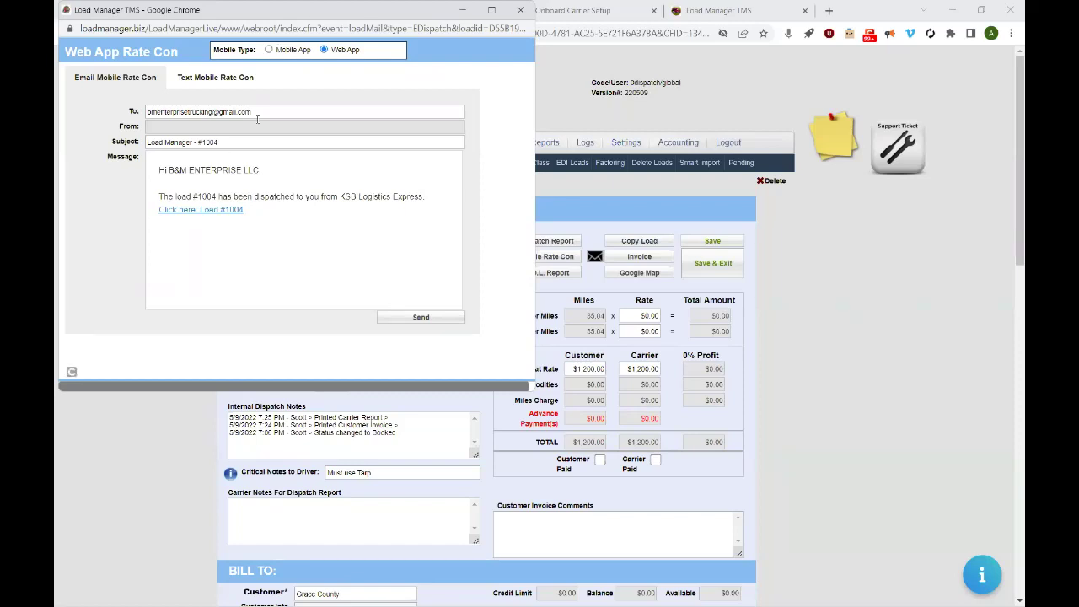
pyautogui.click(521, 12)
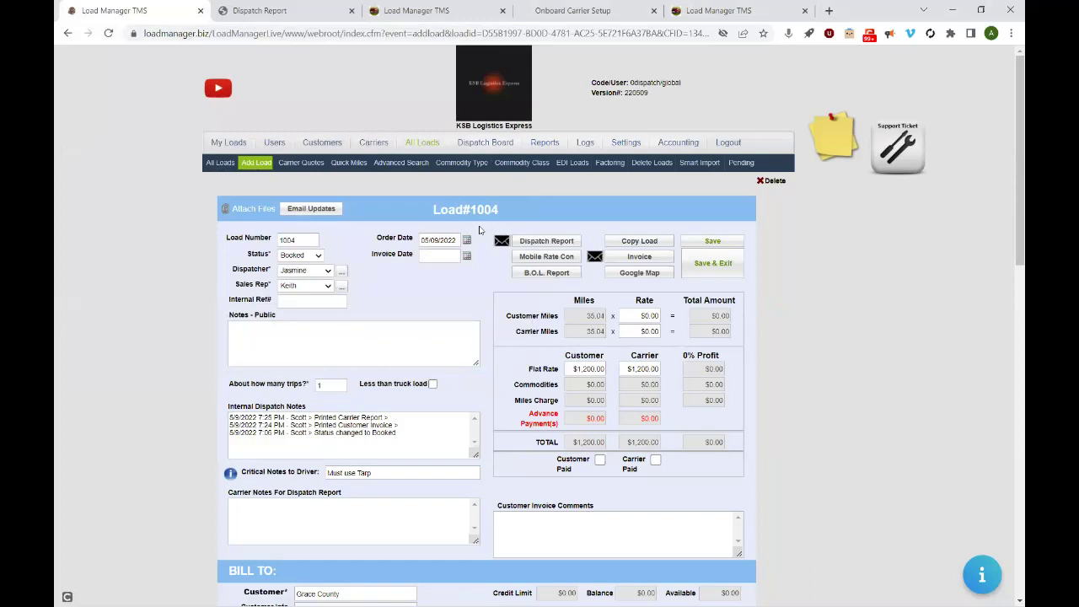
# - Load the pasted mobile dispatch link in a new tab, sign in, and shrink the browser window
pyautogui.click(829, 12)
pyautogui.click(532, 33)
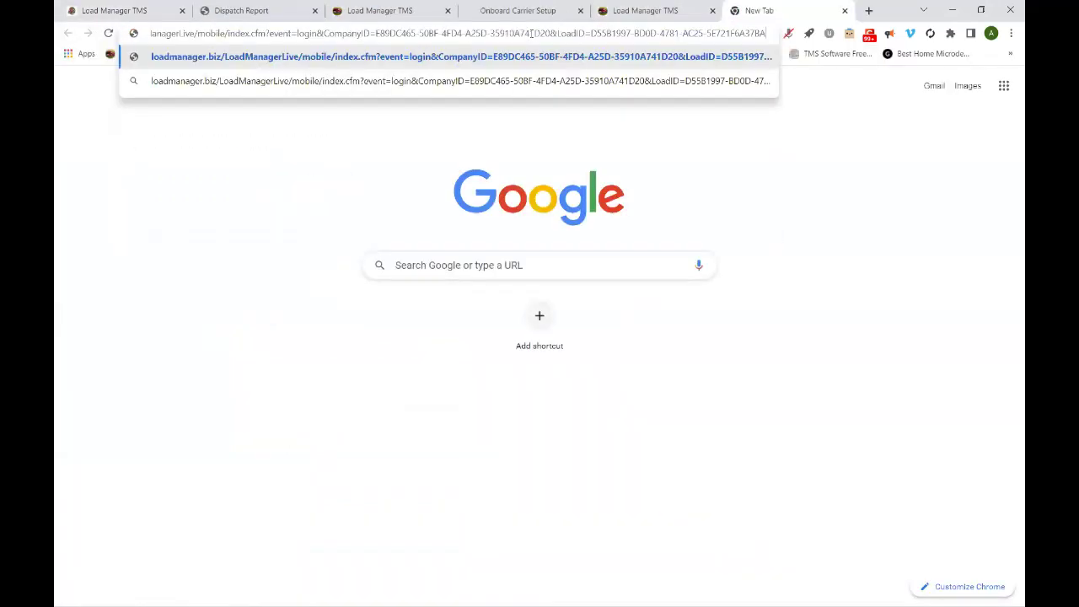
pyautogui.press('Return')
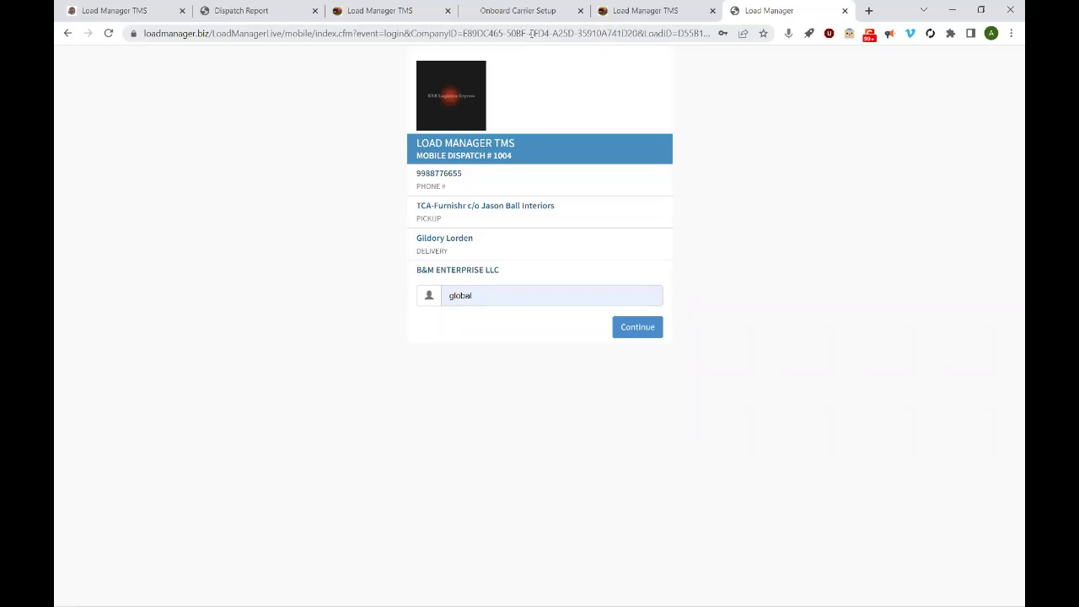
pyautogui.press('Return')
pyautogui.click(639, 334)
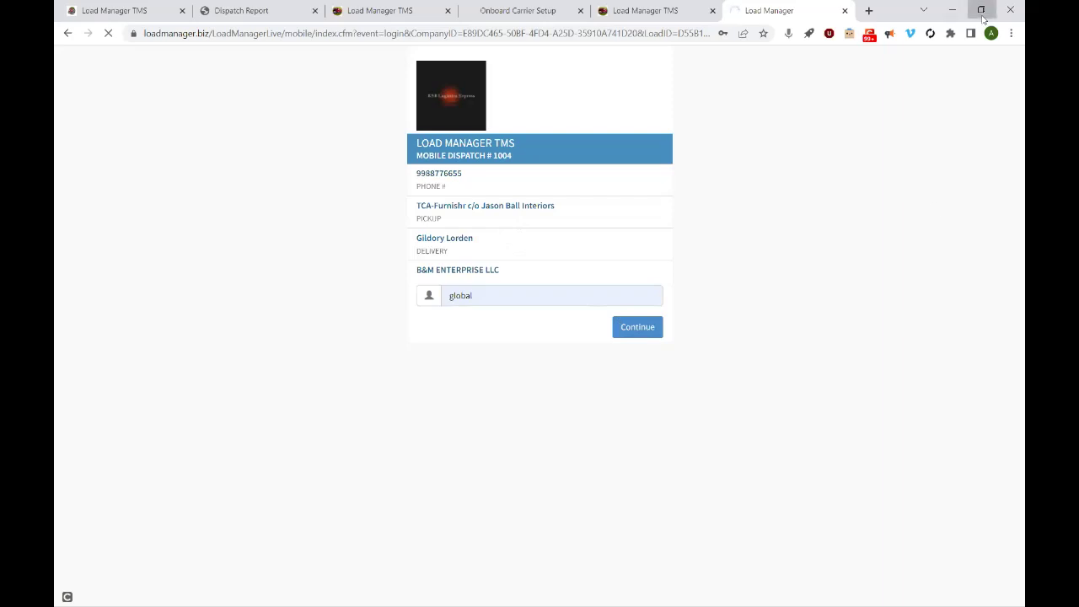
pyautogui.click(982, 13)
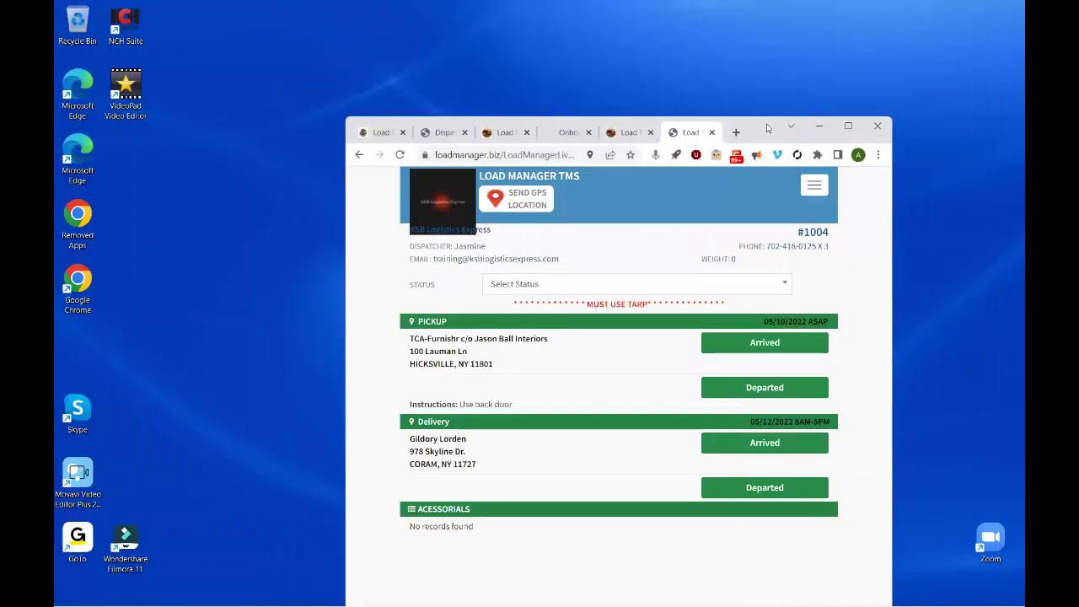
# - Mark load 1004's pickup as Arrived in the mobile view, then return to the load 1004 page
pyautogui.moveTo(769, 125); pyautogui.dragTo(752, 18)
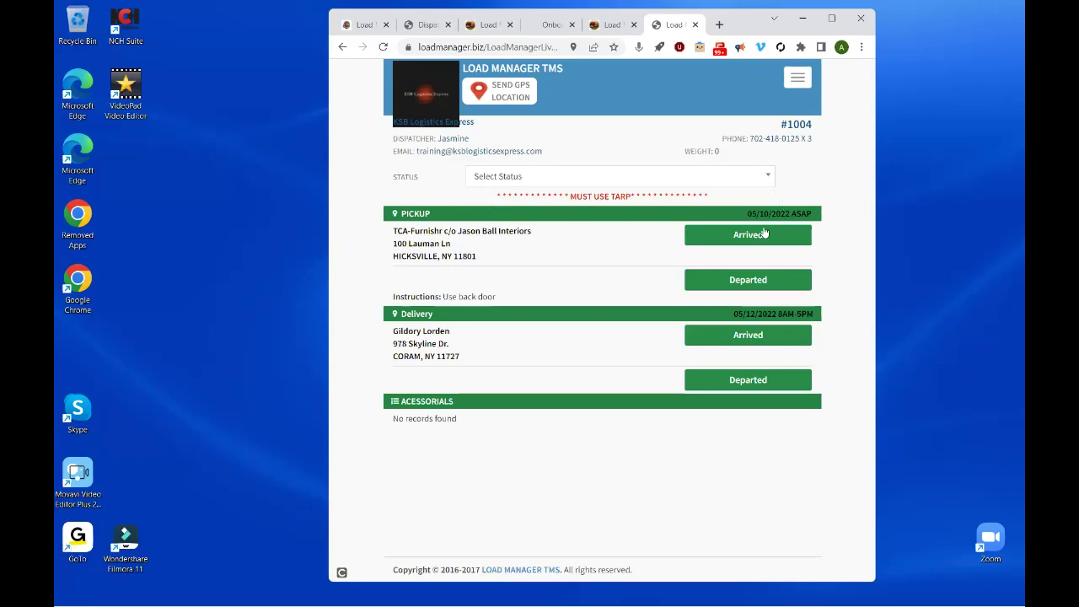
pyautogui.click(759, 235)
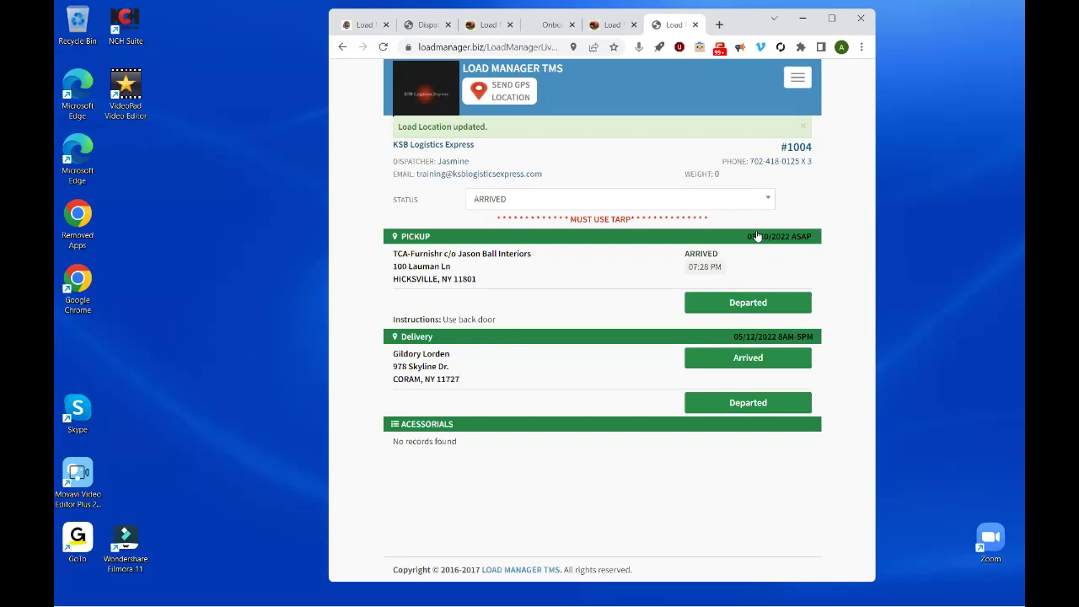
pyautogui.click(611, 27)
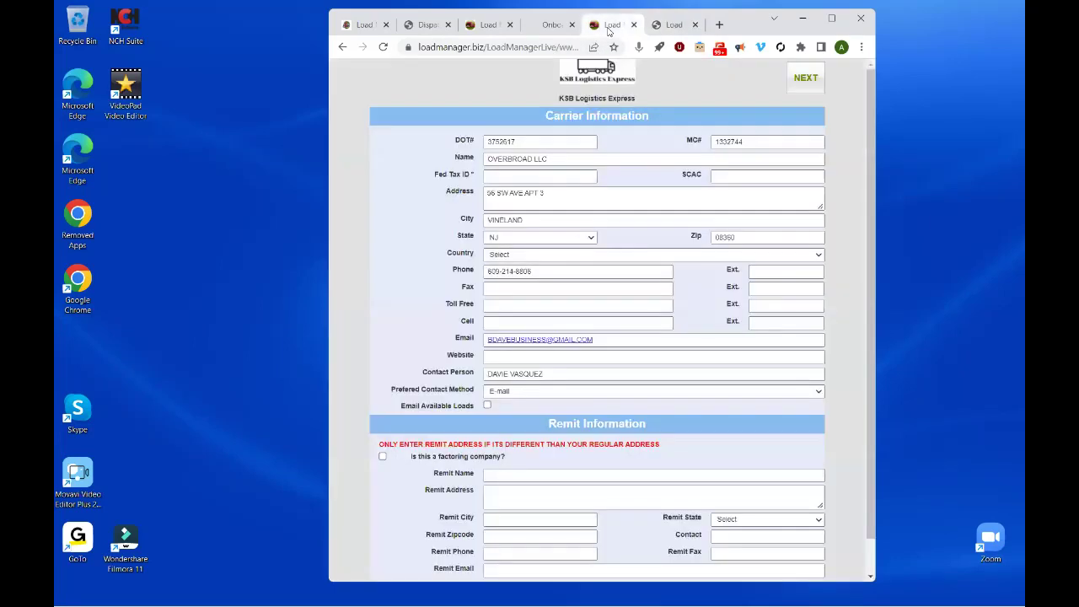
pyautogui.click(368, 24)
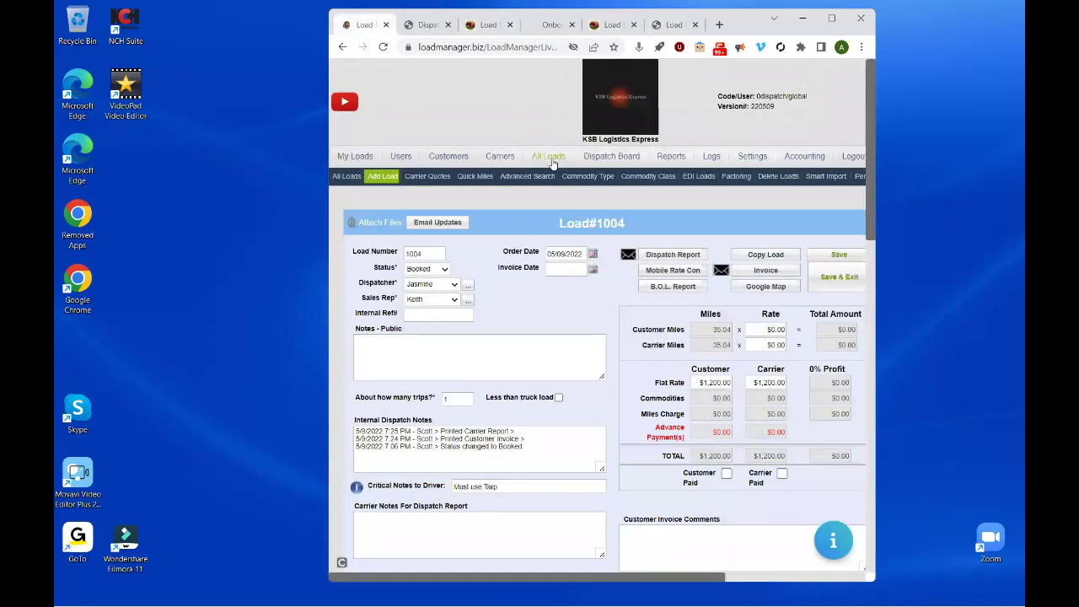
# - Open All Loads in a maximized window and turn status filtering back on
pyautogui.click(549, 157)
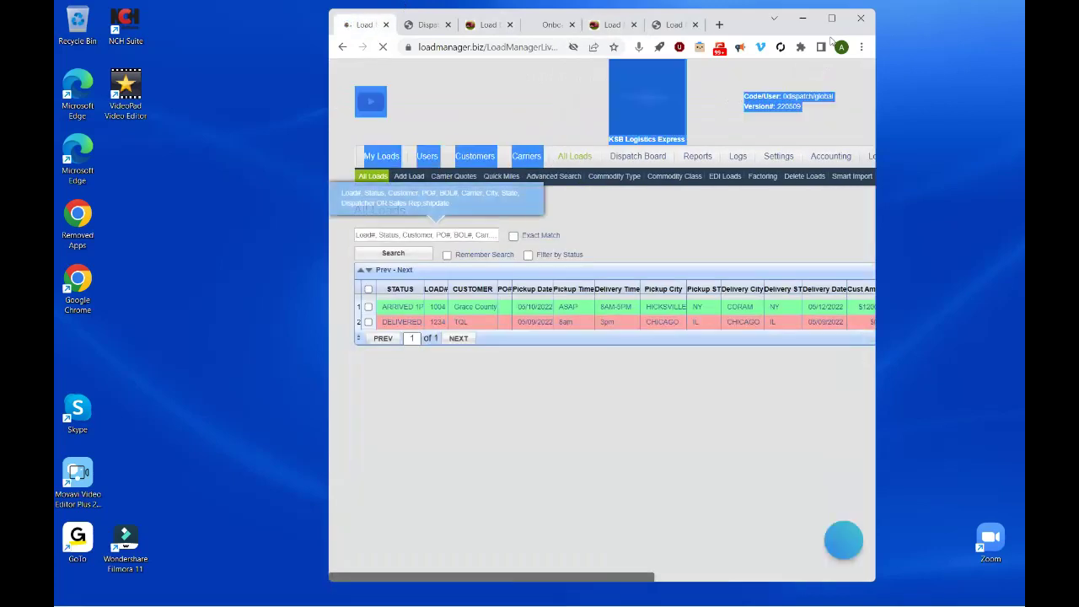
pyautogui.click(832, 17)
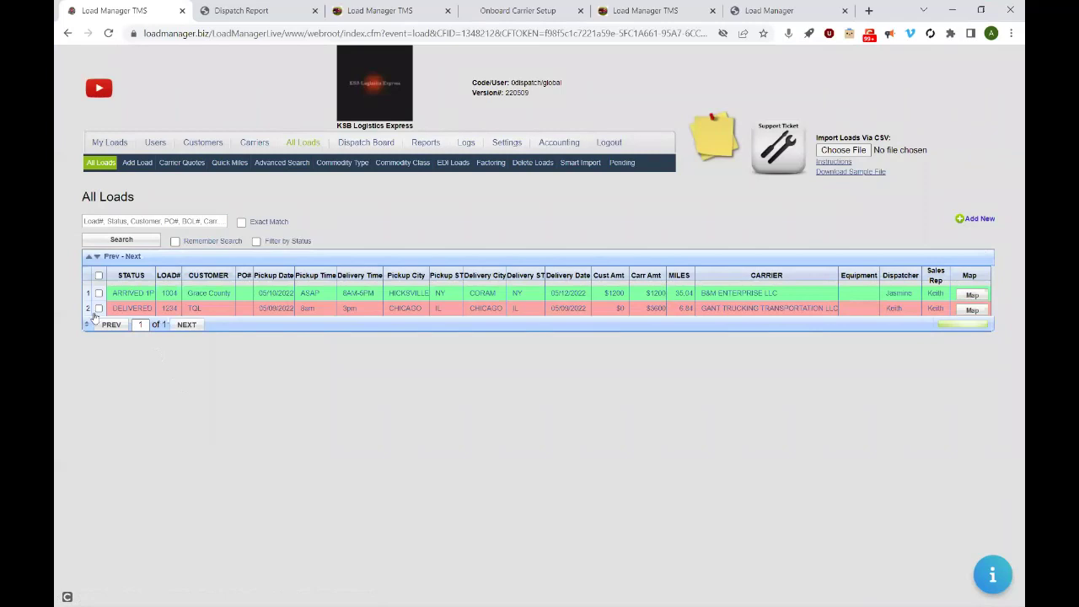
pyautogui.click(257, 242)
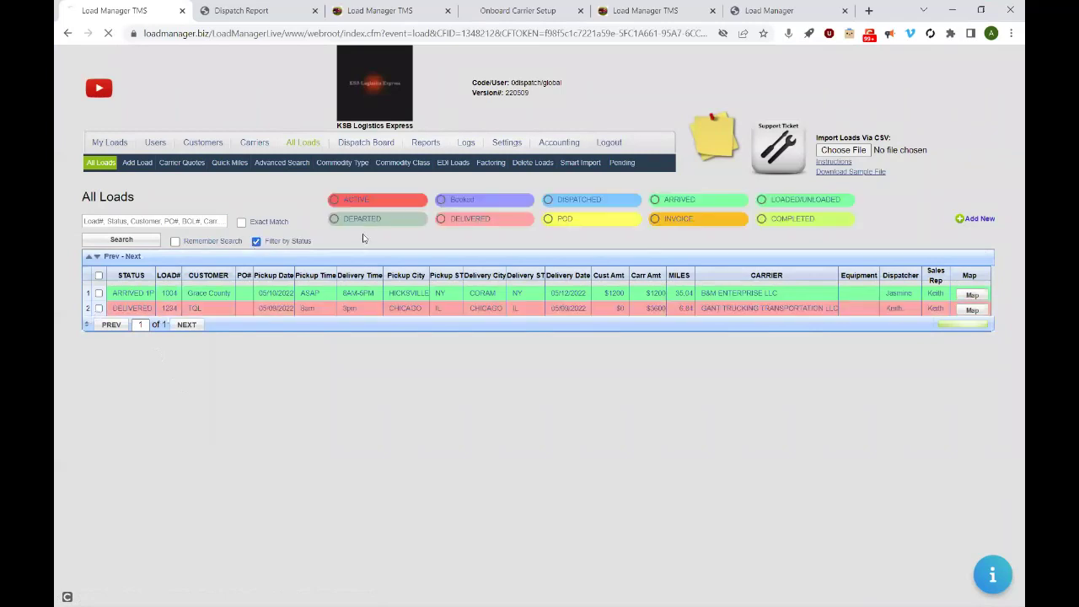
pyautogui.click(337, 203)
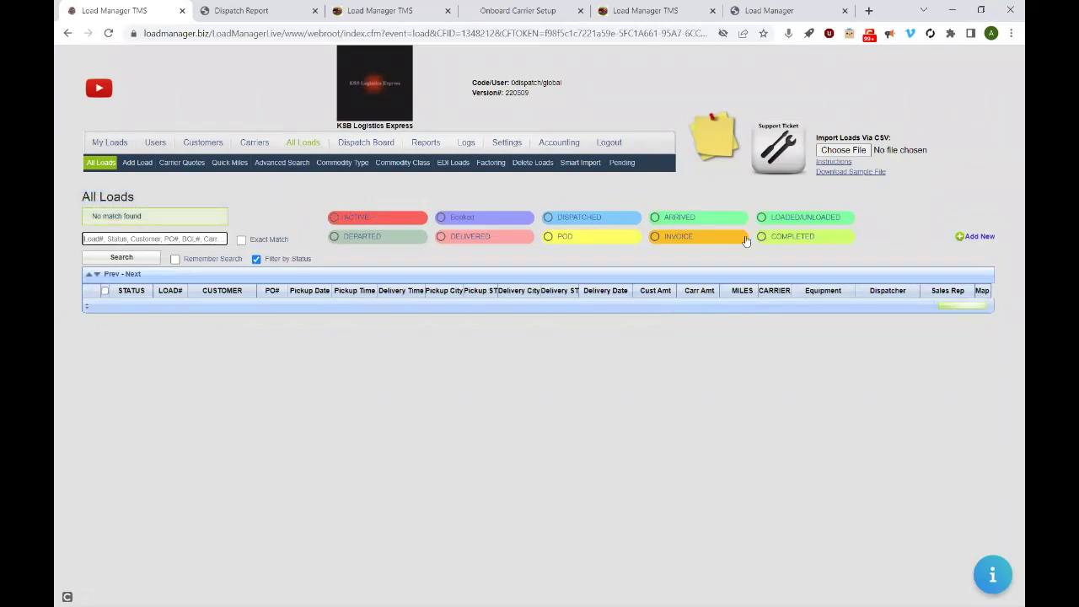
# - Tick Active, Dispatched, Arrived, Loaded/Unloaded, POD, Delivered and Departed, then open load 1004
pyautogui.click(334, 217)
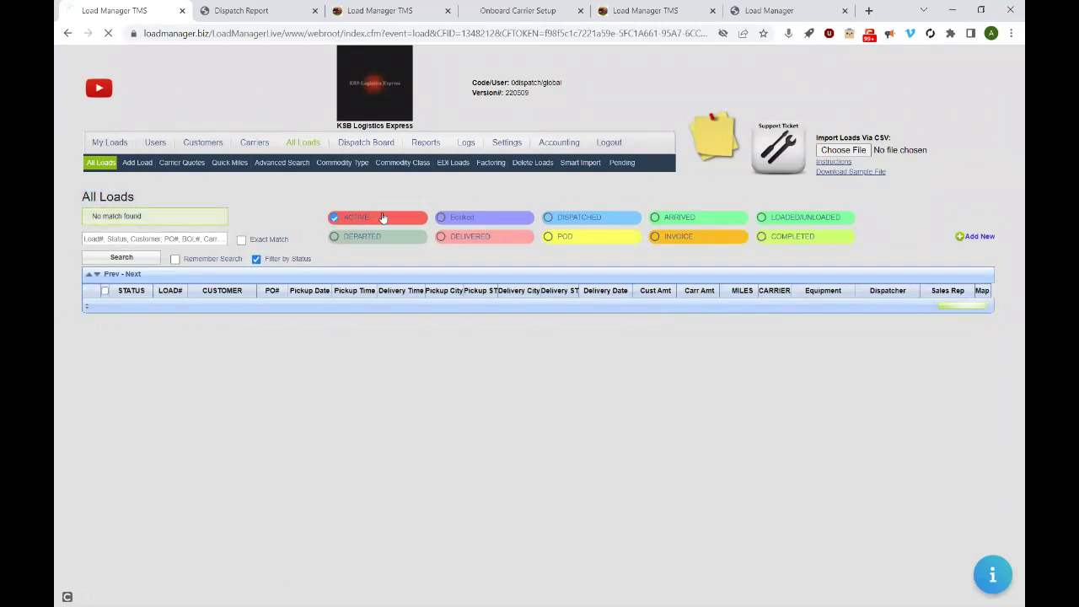
pyautogui.click(552, 218)
pyautogui.click(655, 217)
pyautogui.click(763, 218)
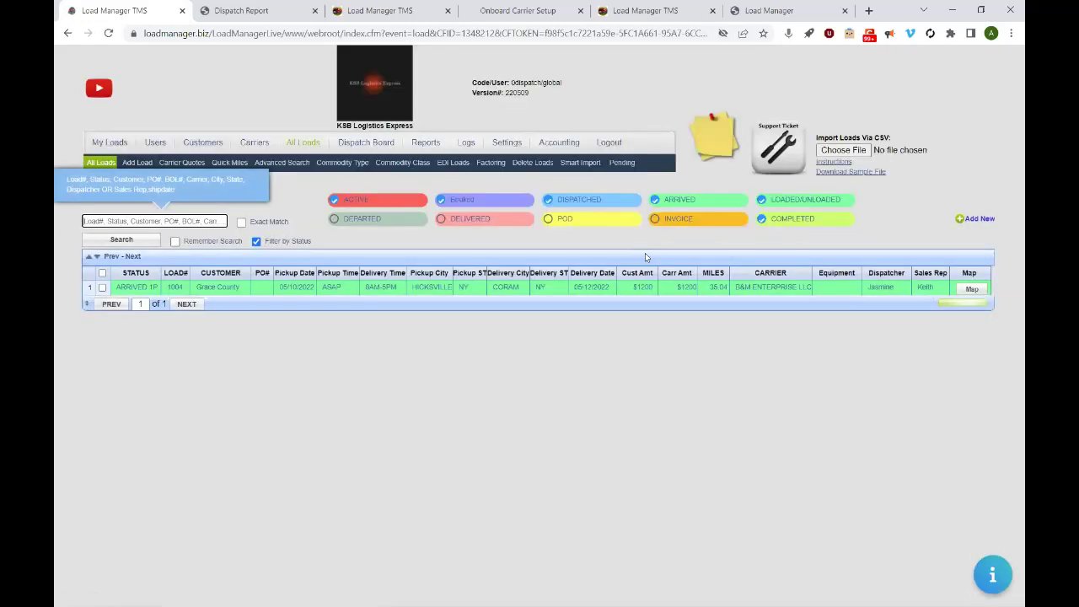
pyautogui.click(556, 219)
pyautogui.click(442, 220)
pyautogui.click(333, 221)
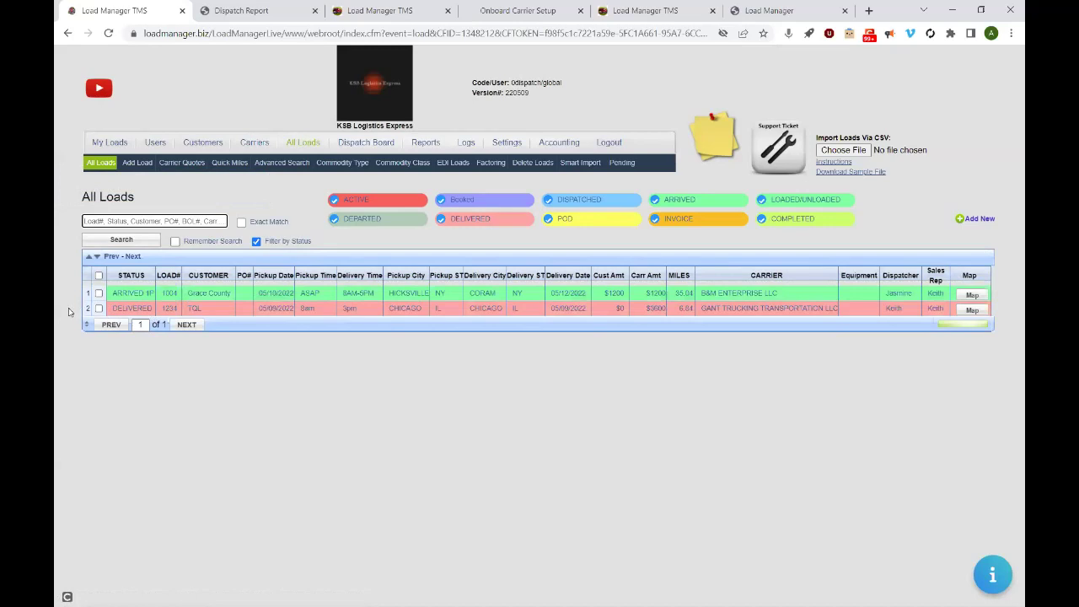
pyautogui.click(160, 297)
# - Open load 1004's details, check the pickup arrival time of 7:28PM, and show its route map
pyautogui.click(144, 295)
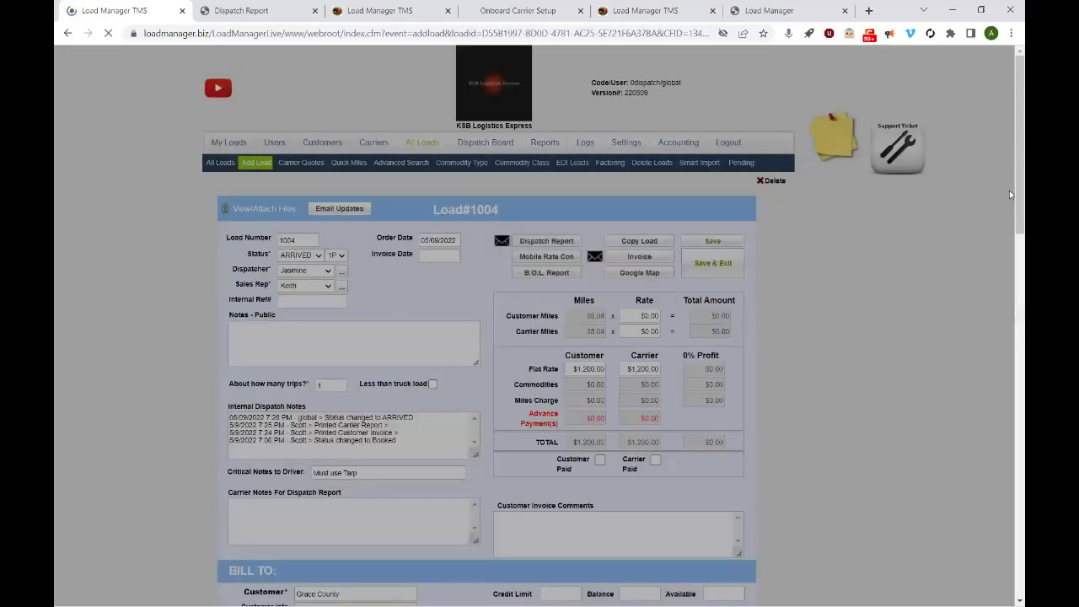
pyautogui.scroll(-7, 1010, 253)
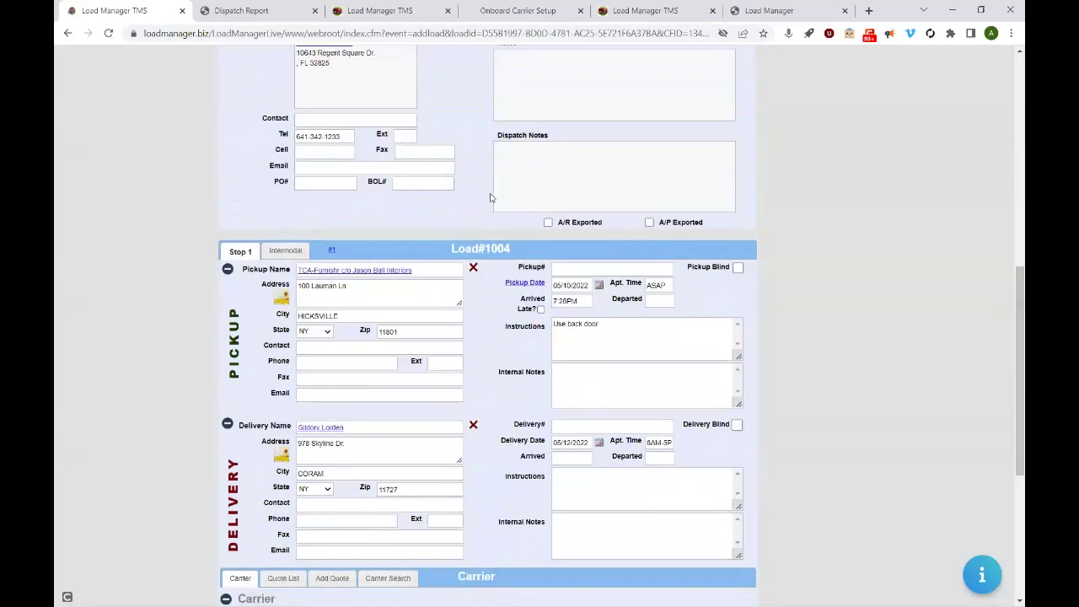
pyautogui.click(586, 302)
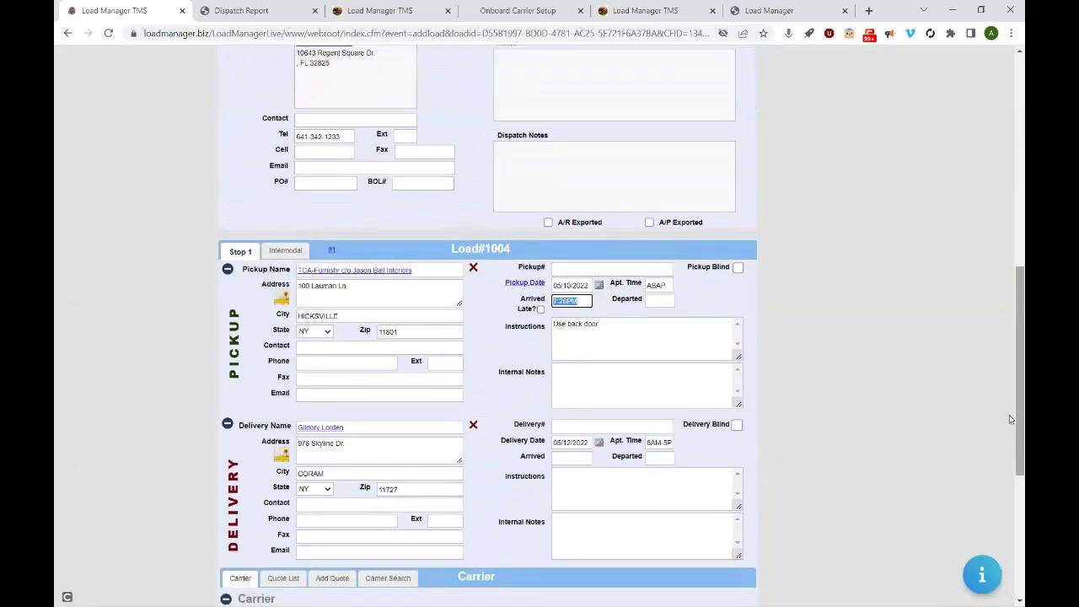
pyautogui.scroll(8, 1010, 429)
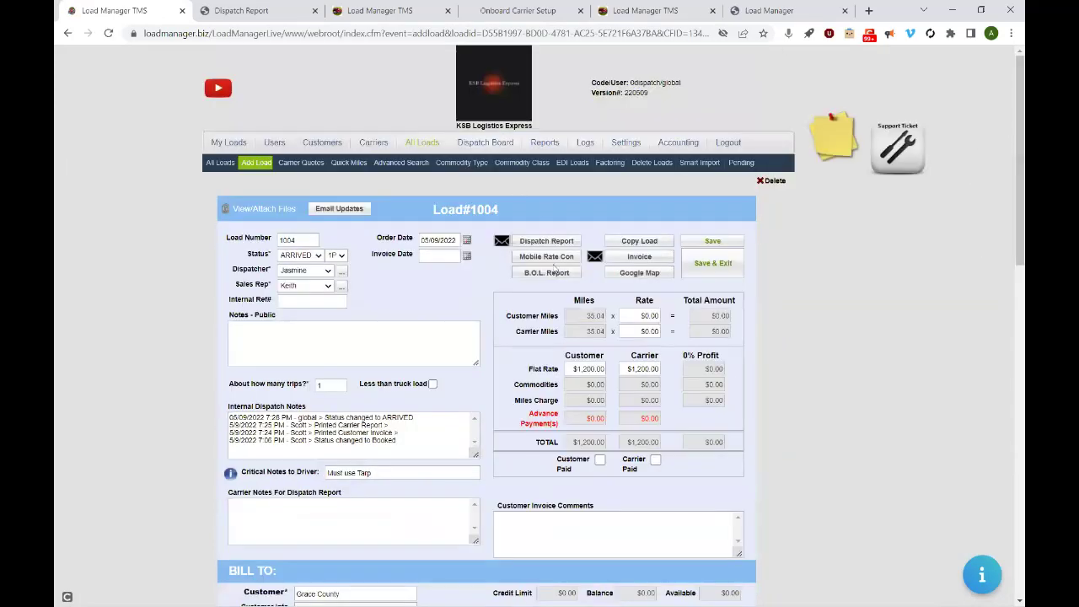
pyautogui.click(628, 275)
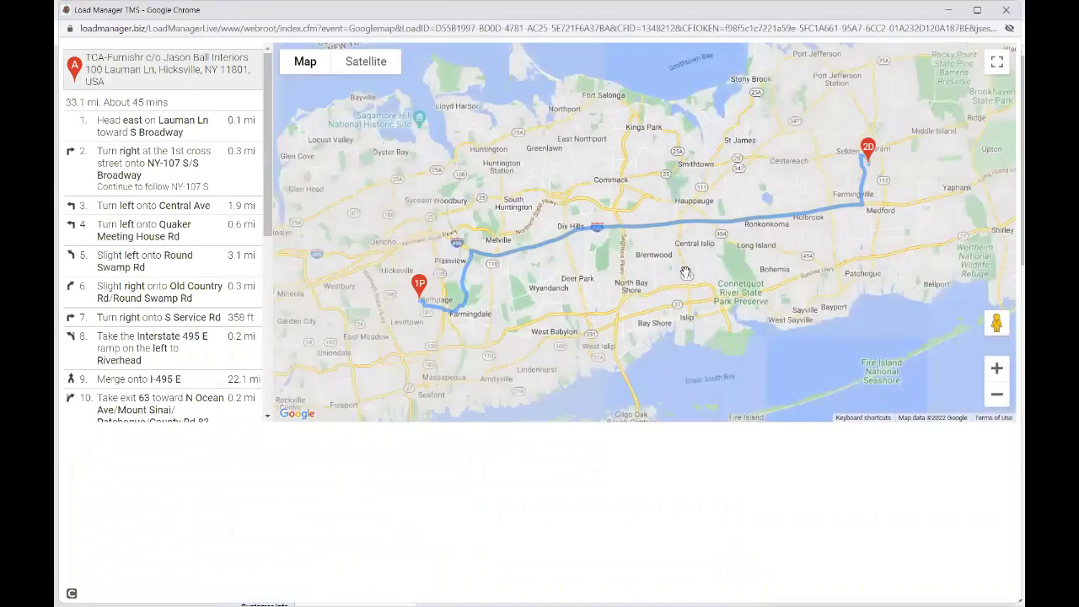
# - Zoom the Hicksville-to-Coram route map (33.1 mi, about 45 mins) in and out
pyautogui.scroll(-3, 685, 271)
pyautogui.scroll(-3, 686, 271)
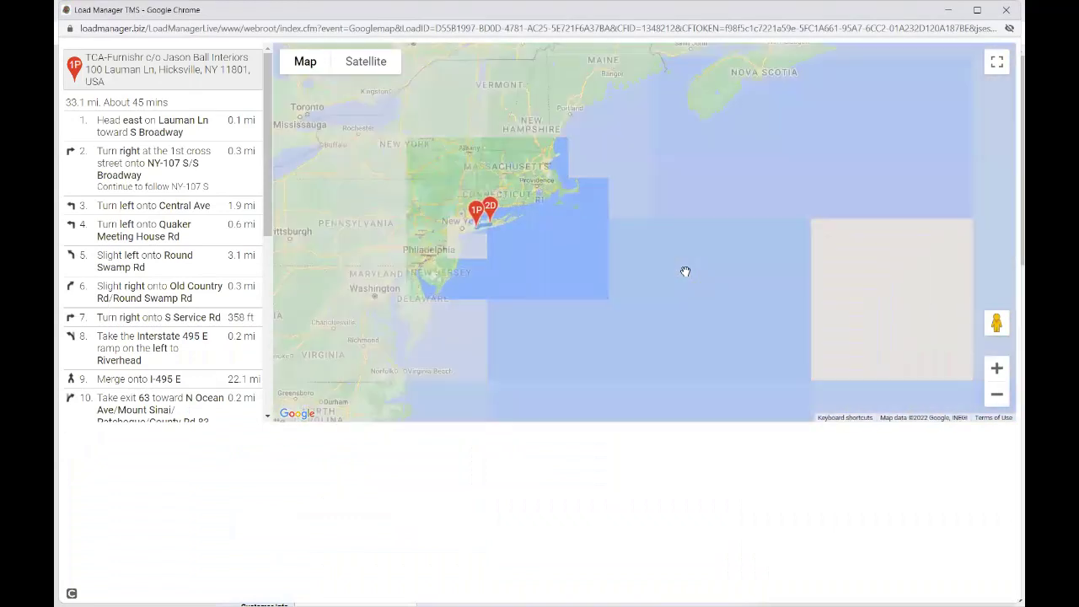
pyautogui.scroll(-1, 685, 271)
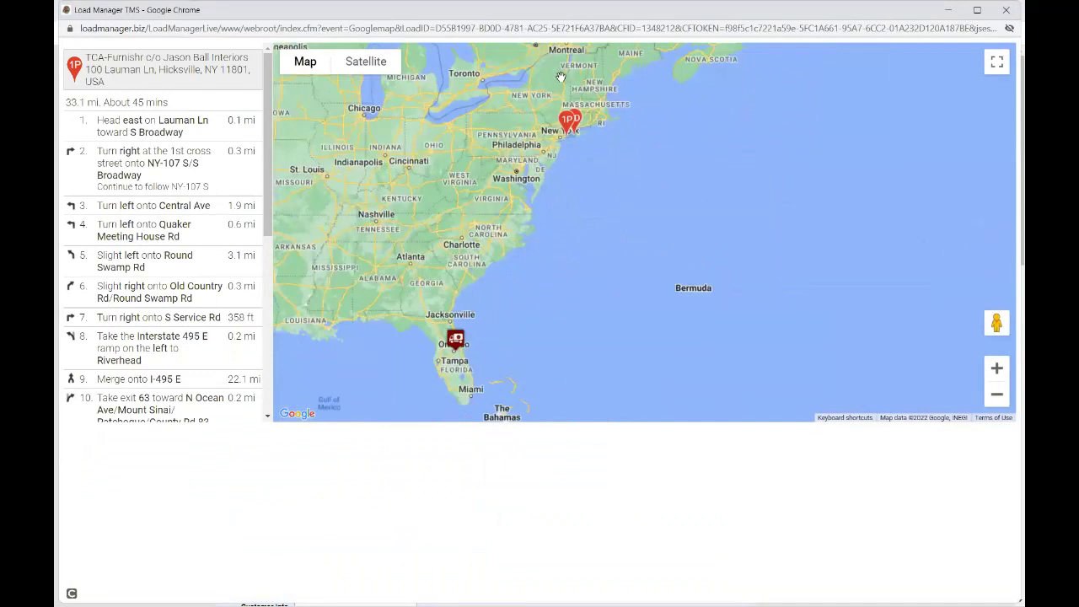
pyautogui.scroll(3, 571, 135)
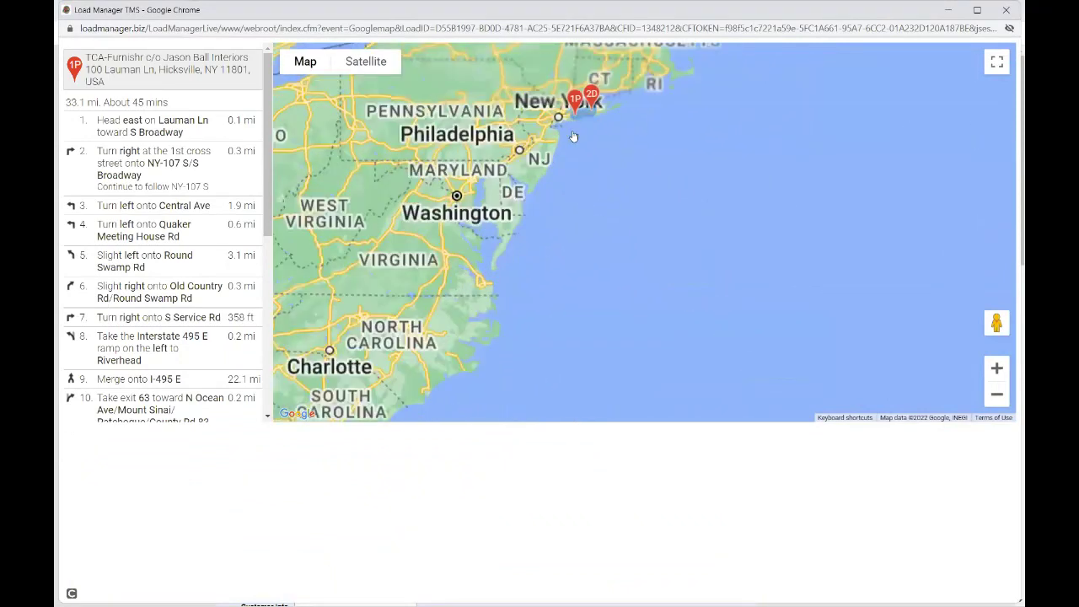
pyautogui.scroll(-2, 572, 135)
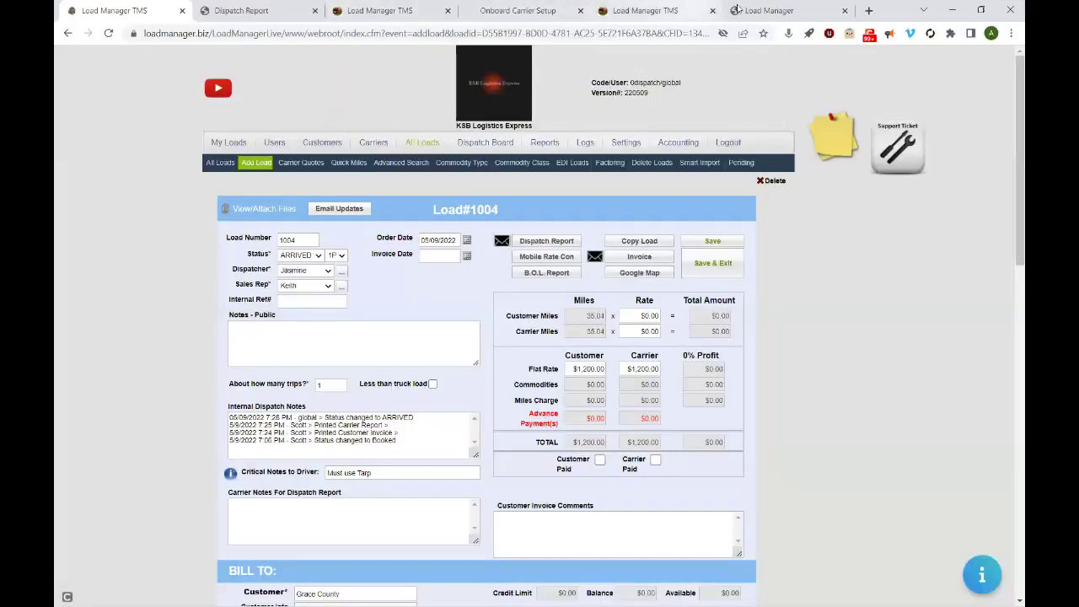
# - Mark load 1004's pickup as Departed at 07:30 PM on the carrier's mobile page
pyautogui.click(785, 10)
pyautogui.click(624, 288)
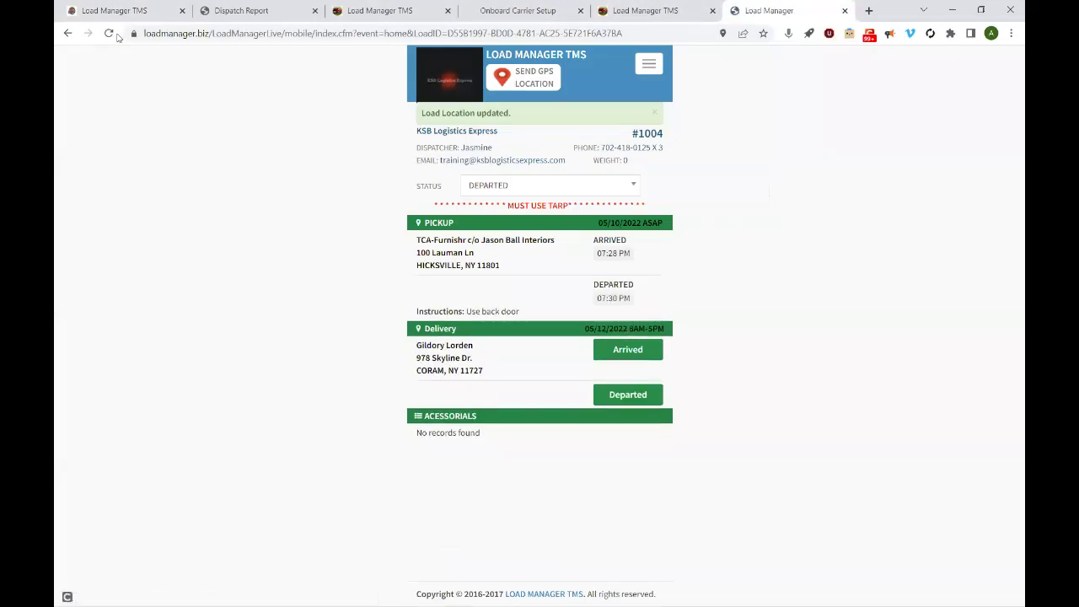
pyautogui.click(123, 10)
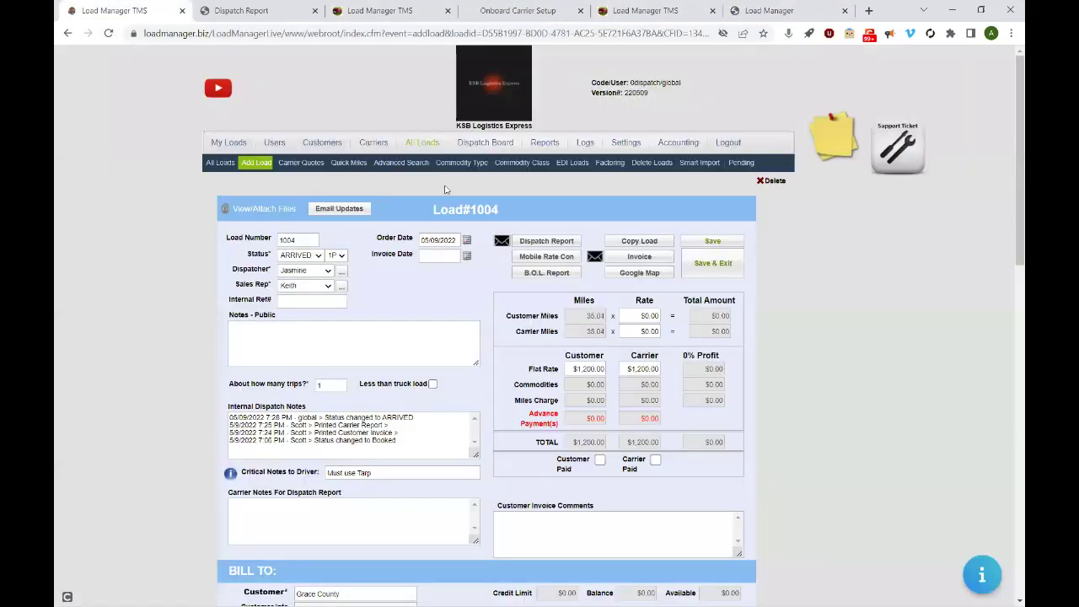
# - Record load 1004's delivery arrival and departure at 07:31 PM on the mobile page
pyautogui.click(412, 147)
pyautogui.click(414, 149)
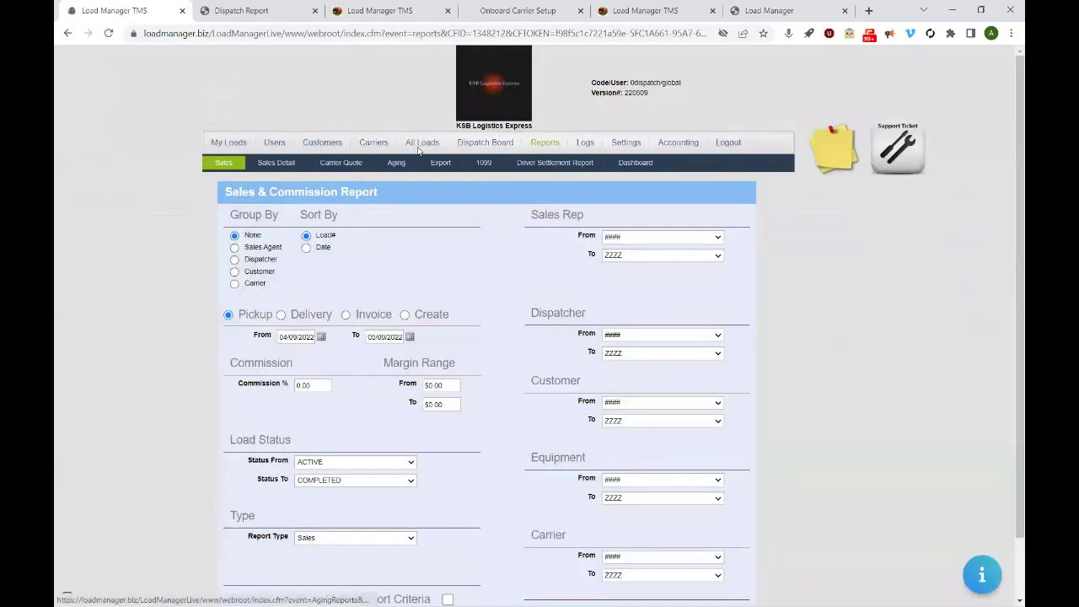
pyautogui.click(421, 144)
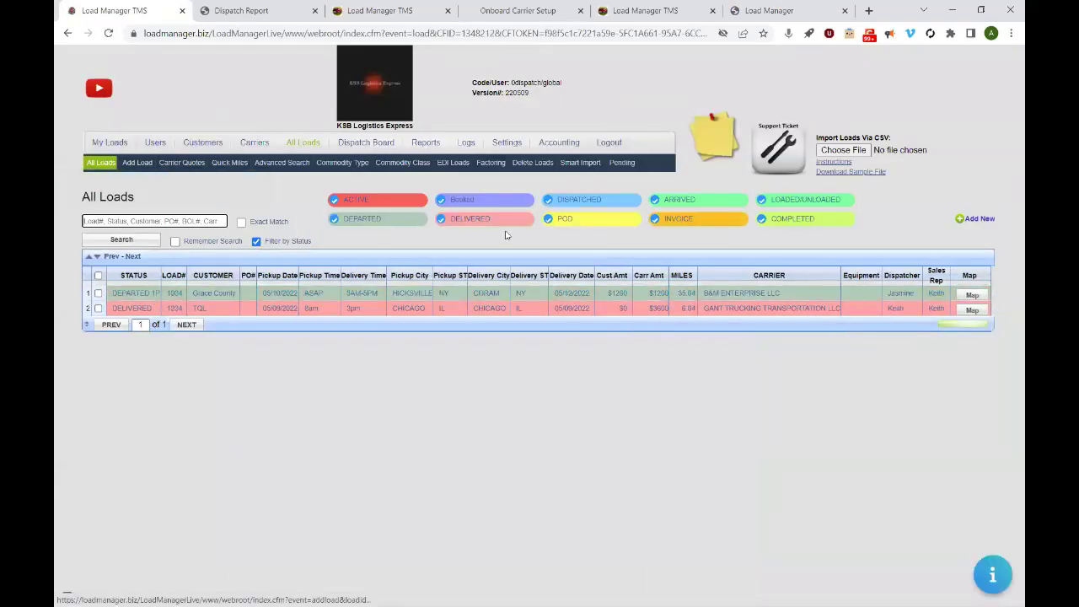
pyautogui.click(771, 12)
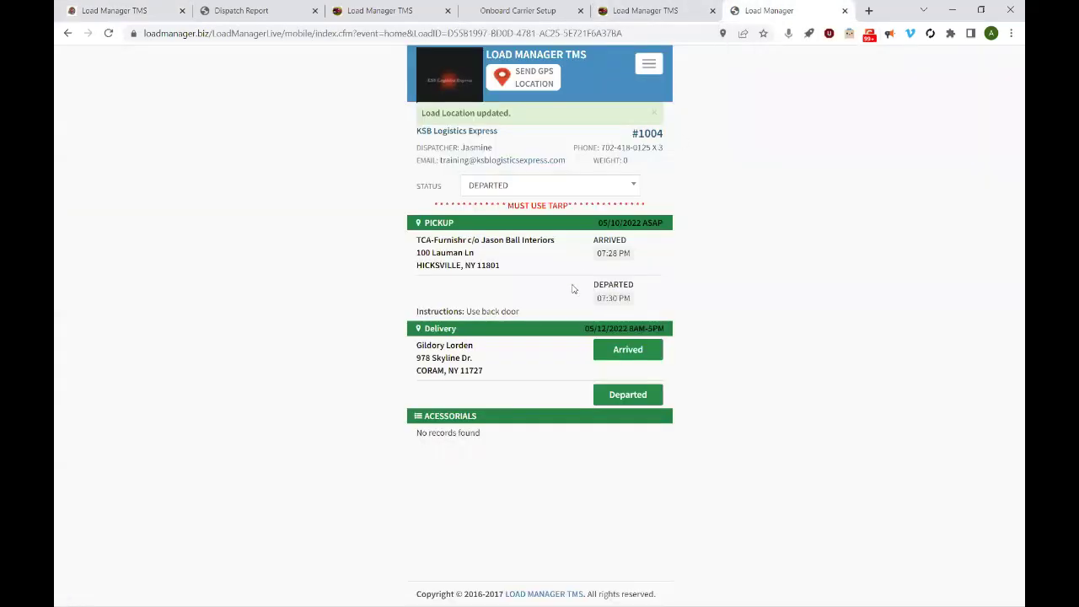
pyautogui.click(611, 350)
pyautogui.click(612, 397)
# - Refresh All Loads to confirm #1004 shows DELIVERED, then go back to the mobile page
pyautogui.click(95, 12)
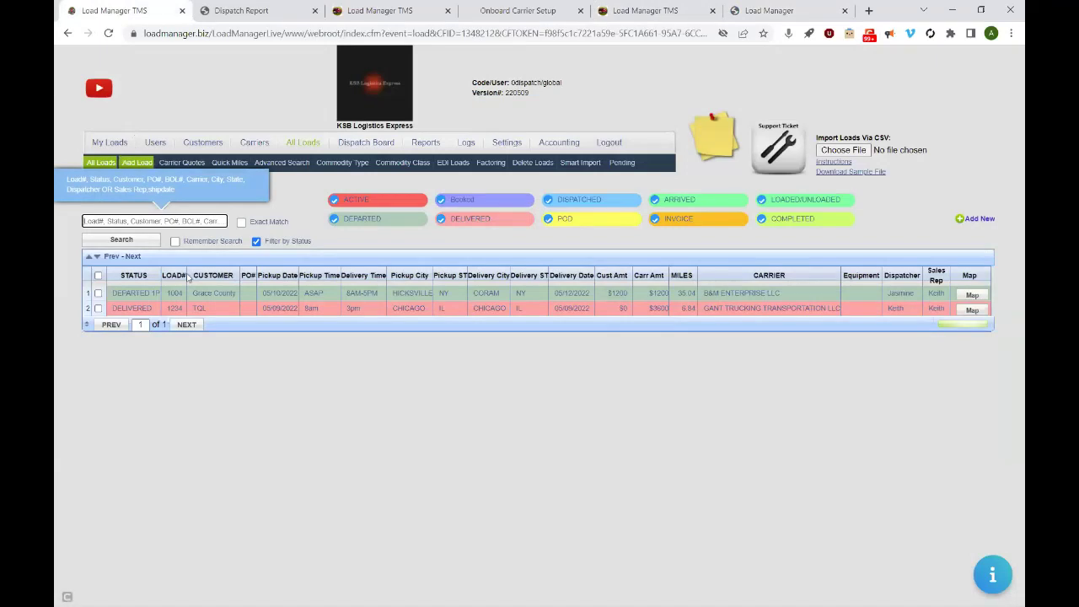
pyautogui.click(107, 32)
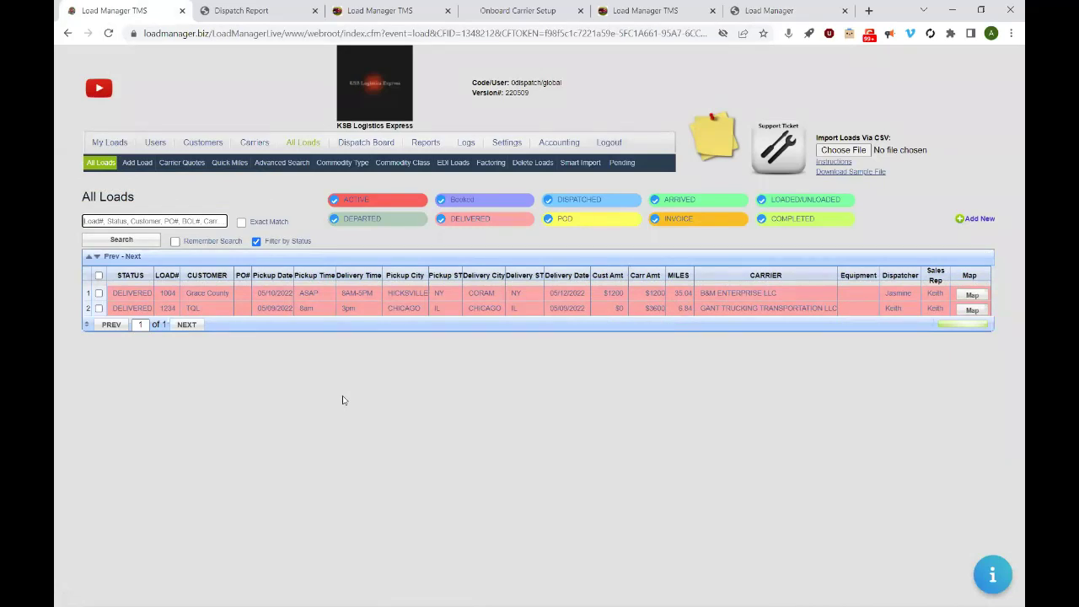
pyautogui.click(775, 15)
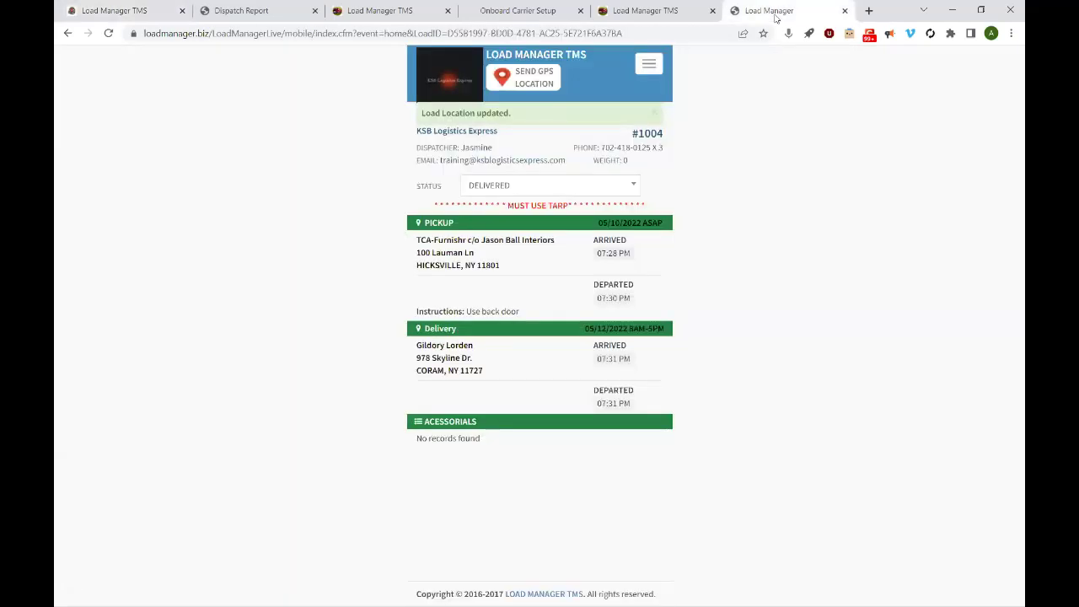
# - Attach and upload the Main Logo image to load 1004 through the mobile Attach Photo/Doc page
pyautogui.click(650, 66)
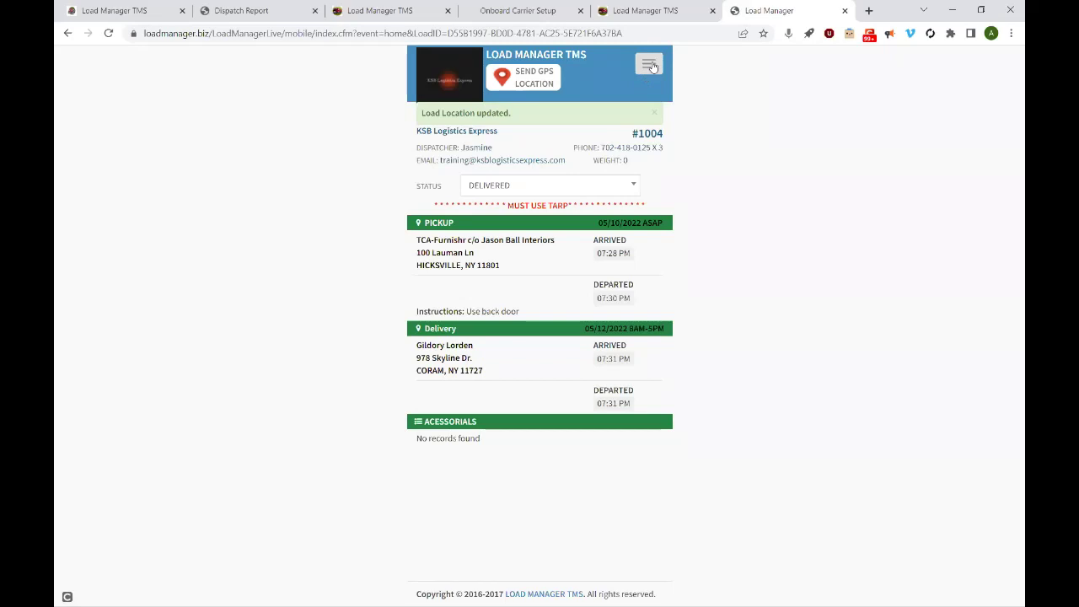
pyautogui.click(651, 65)
pyautogui.click(642, 133)
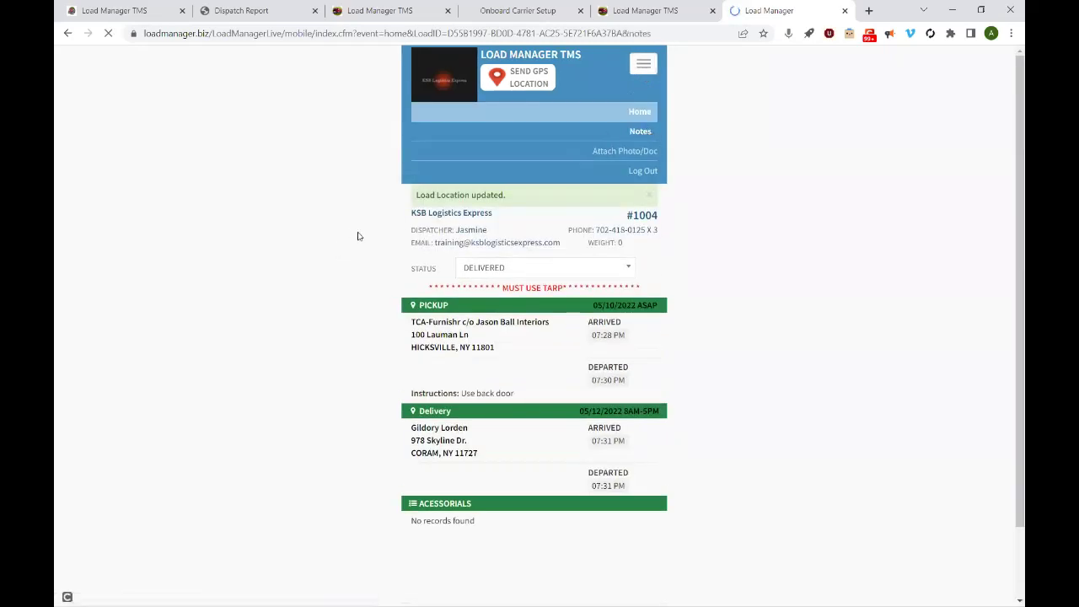
pyautogui.click(638, 60)
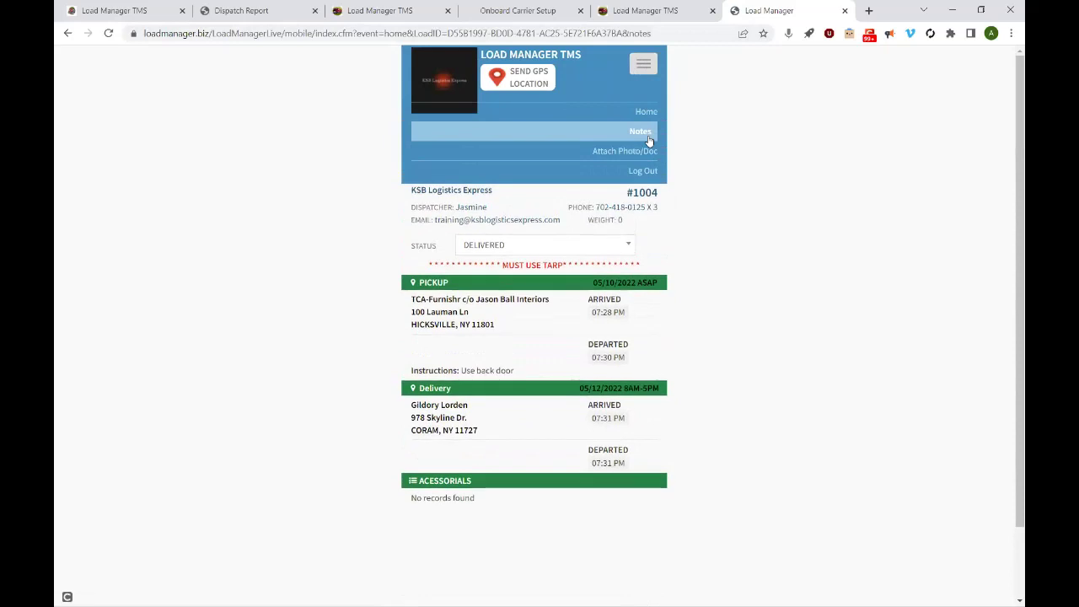
pyautogui.click(647, 153)
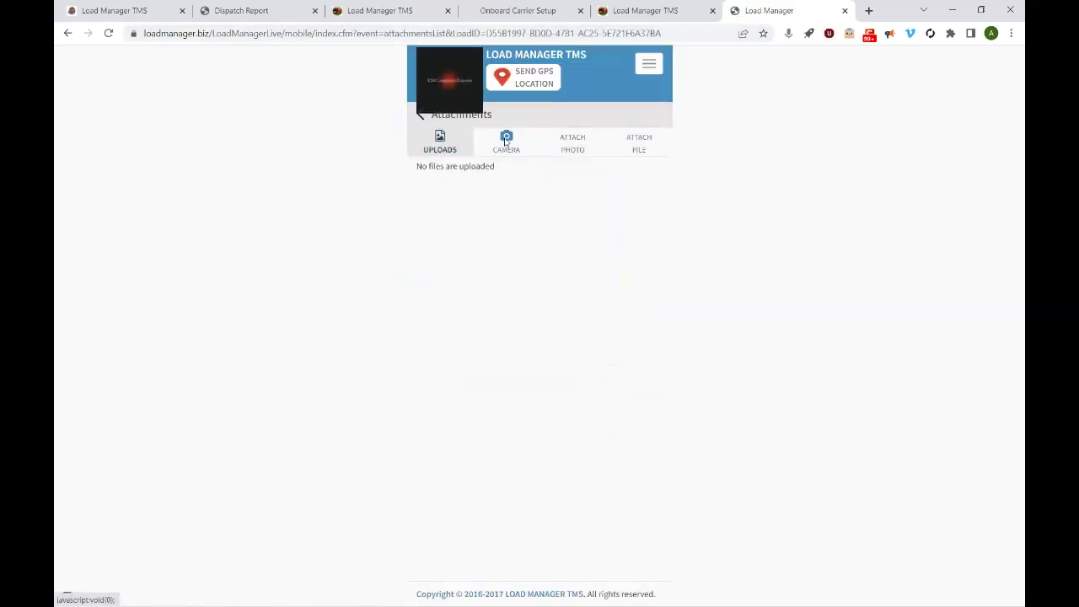
pyautogui.click(547, 145)
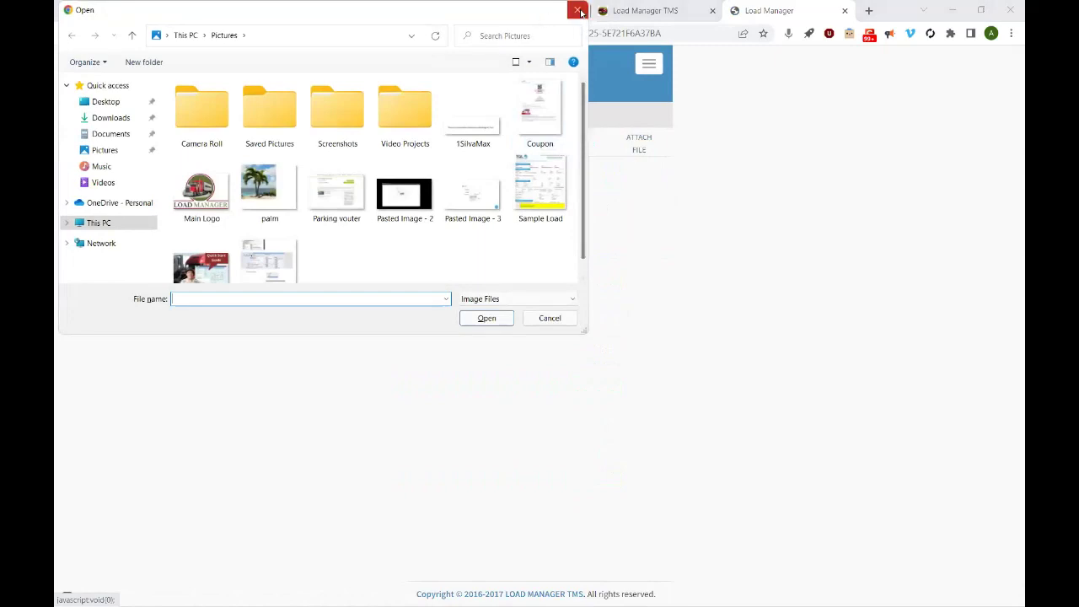
pyautogui.click(190, 193)
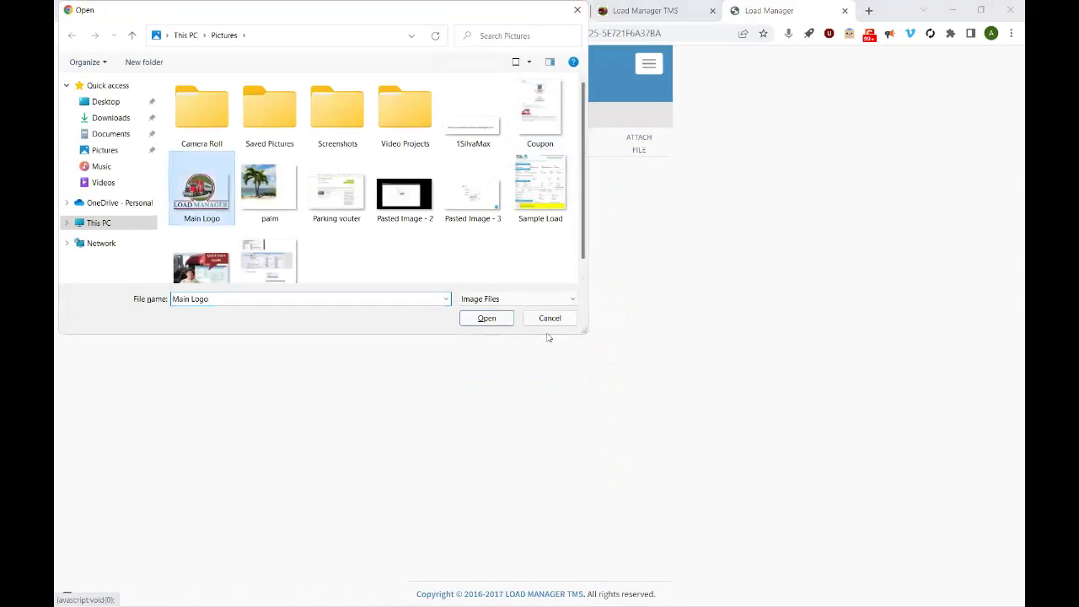
pyautogui.click(507, 324)
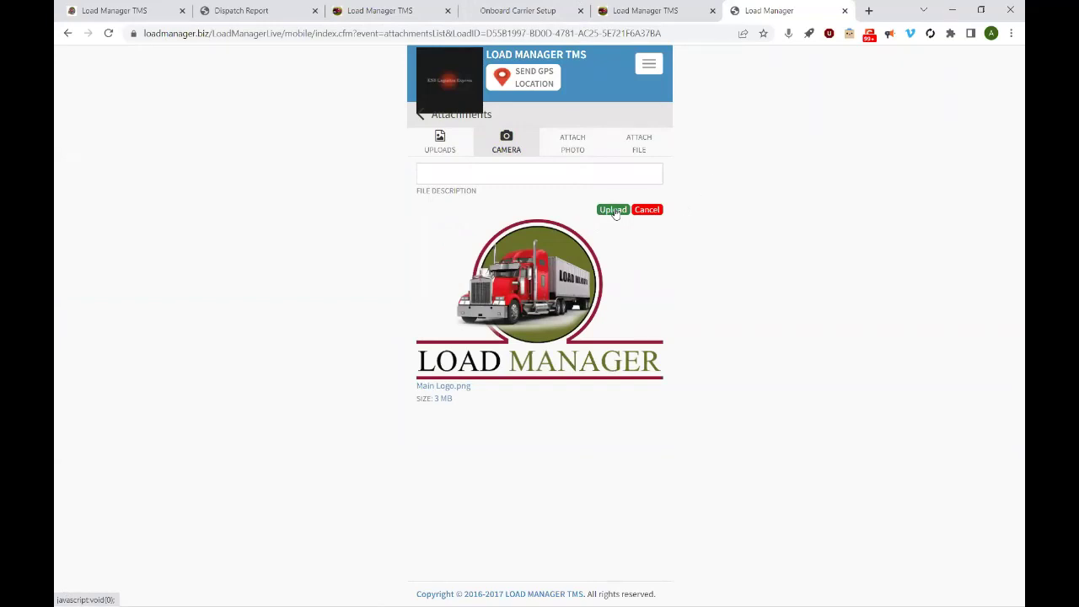
pyautogui.click(614, 210)
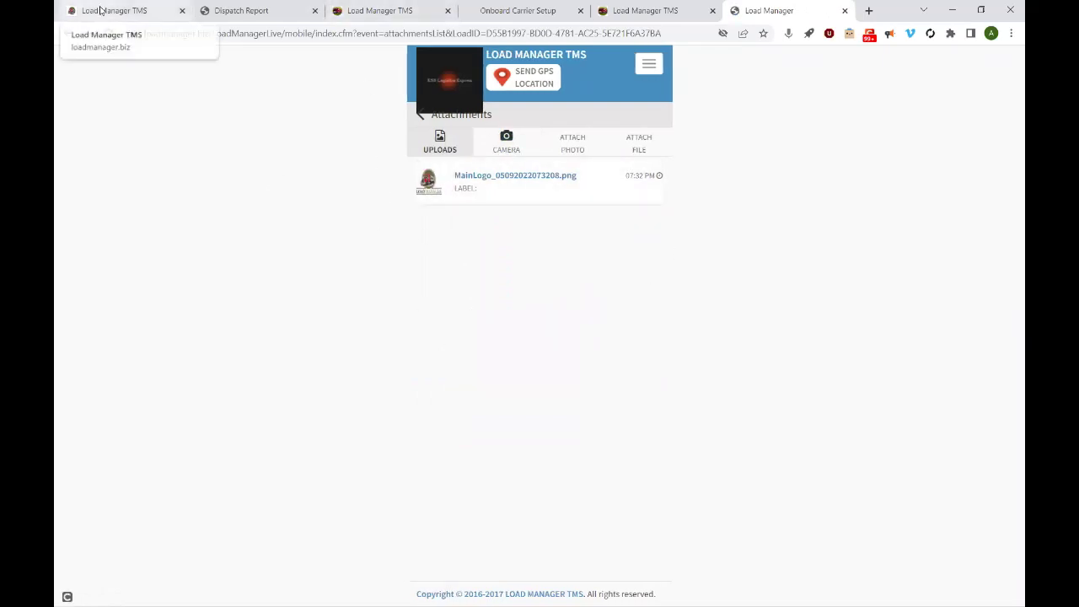
pyautogui.click(100, 9)
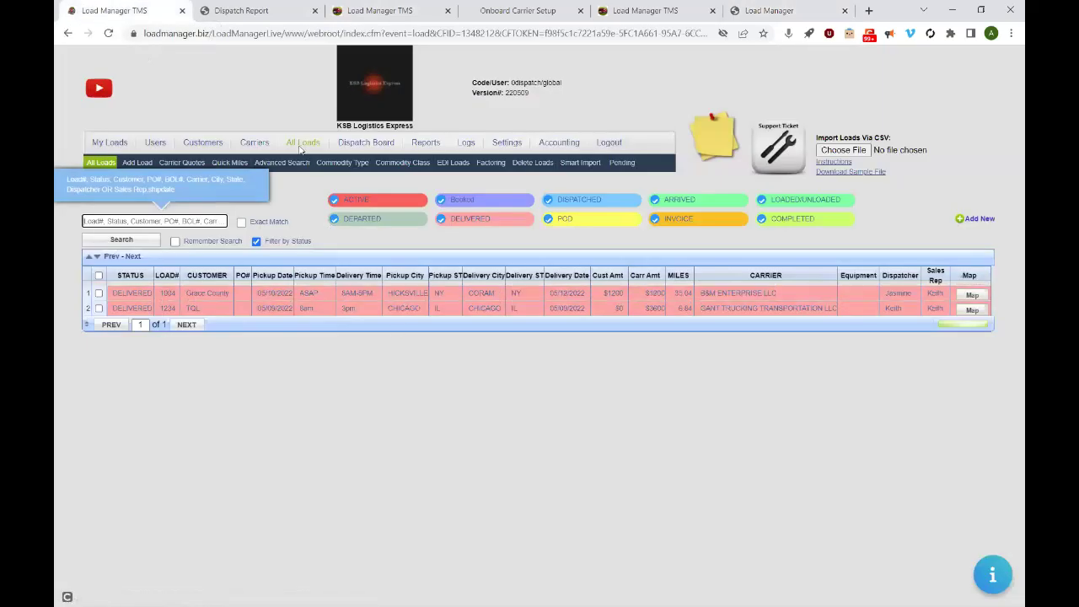
# - Open load 1004 and enter the first driver's name and cell phone number in the Carrier section
pyautogui.click(145, 294)
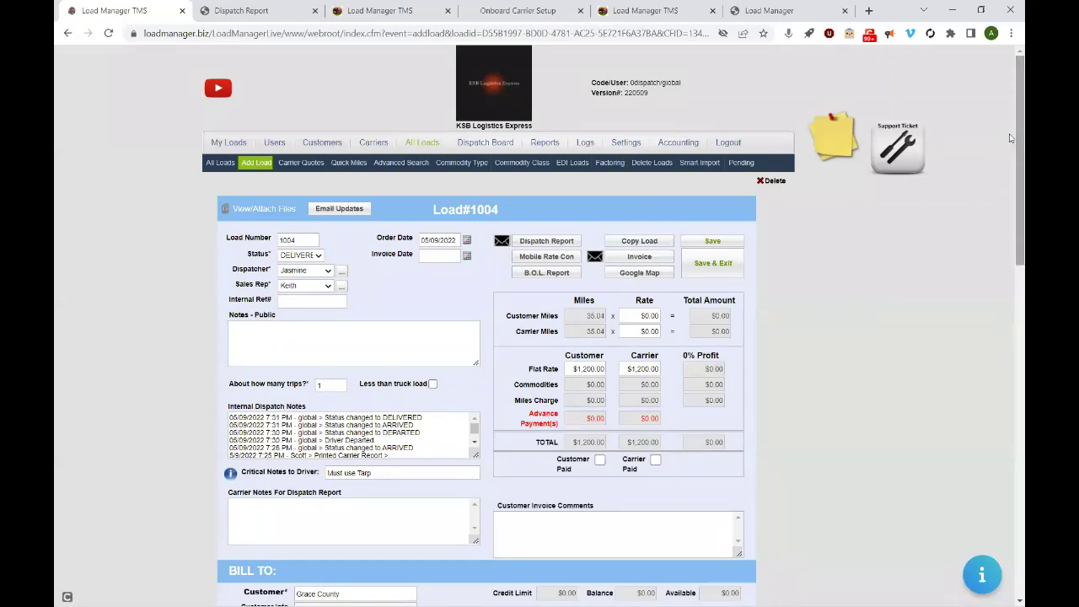
pyautogui.moveTo(1010, 137); pyautogui.dragTo(1002, 317)
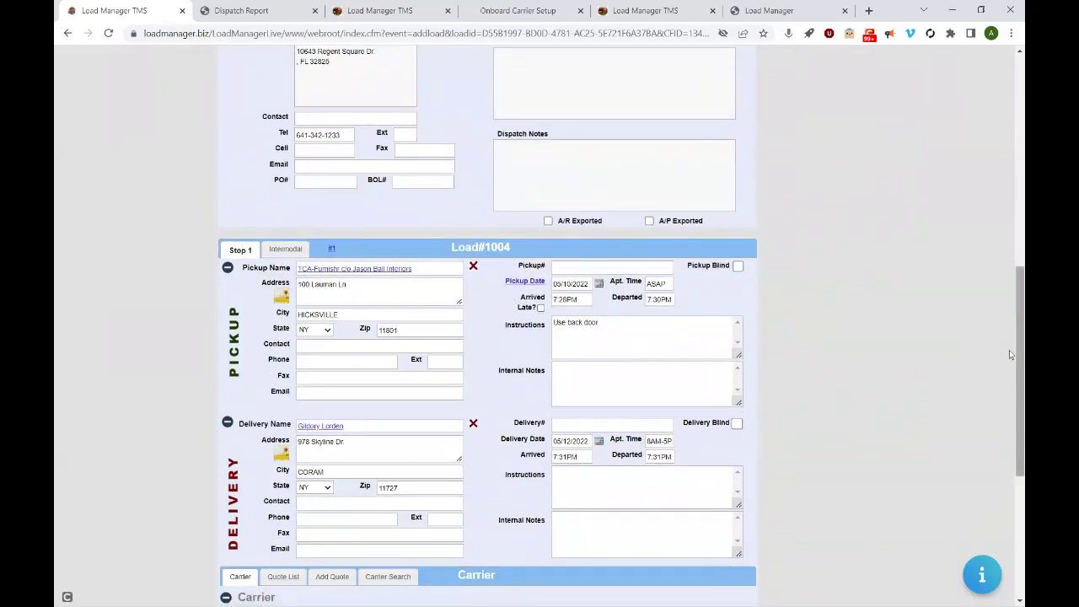
pyautogui.scroll(-4, 1005, 354)
pyautogui.click(548, 321)
pyautogui.write('Richard')
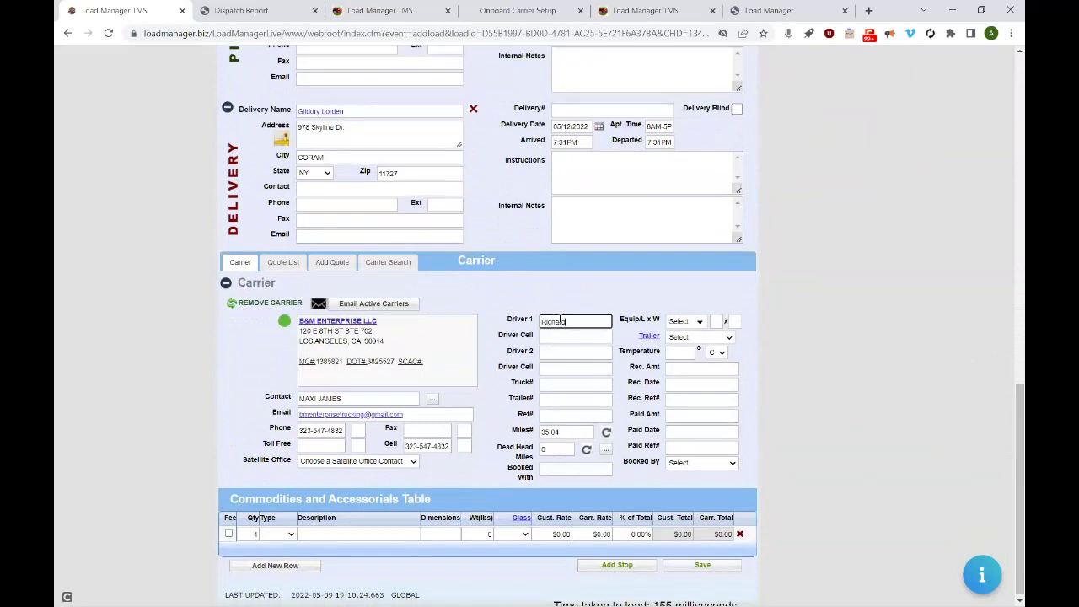
pyautogui.click(557, 337)
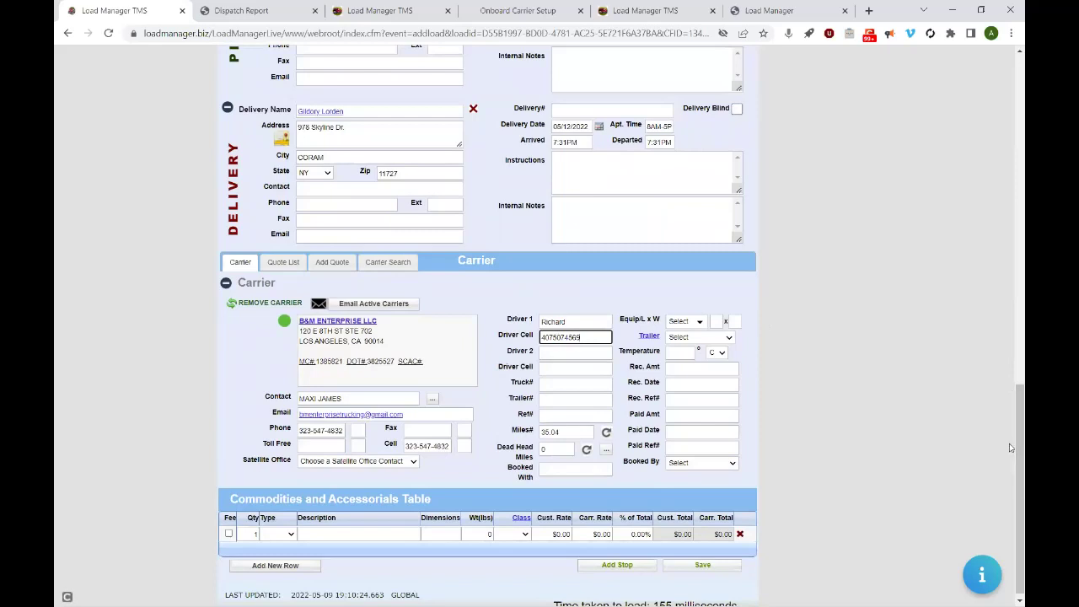
# - Scroll back to the top and check the status list, leaving the load DELIVERED
pyautogui.moveTo(1011, 447); pyautogui.dragTo(1009, 45)
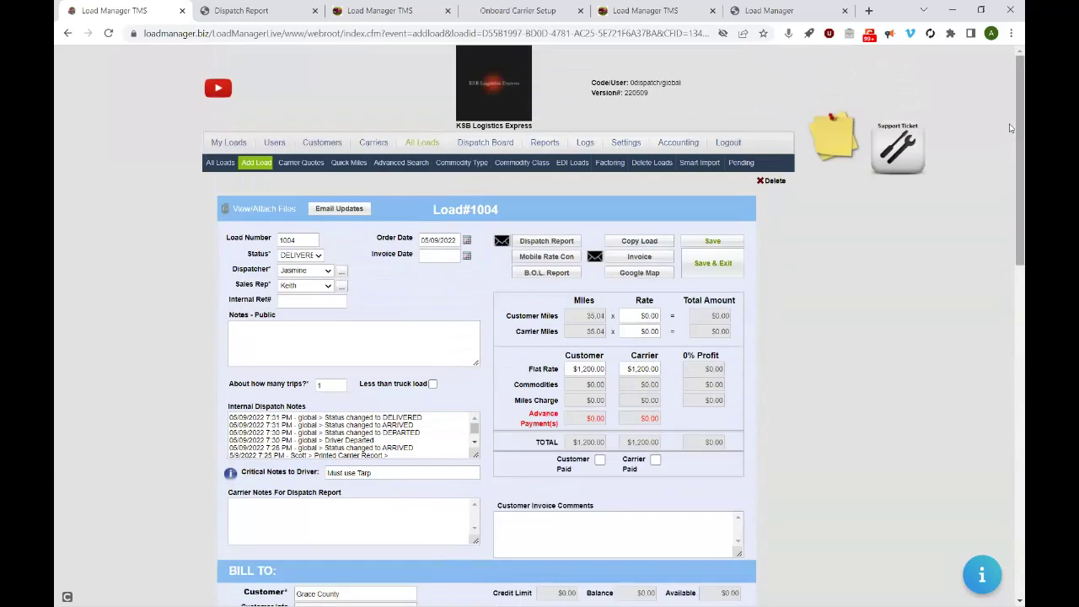
pyautogui.moveTo(1011, 127)
pyautogui.mouseDown()
pyautogui.moveTo(1009, 397)
pyautogui.moveTo(1010, 127)
pyautogui.mouseUp()
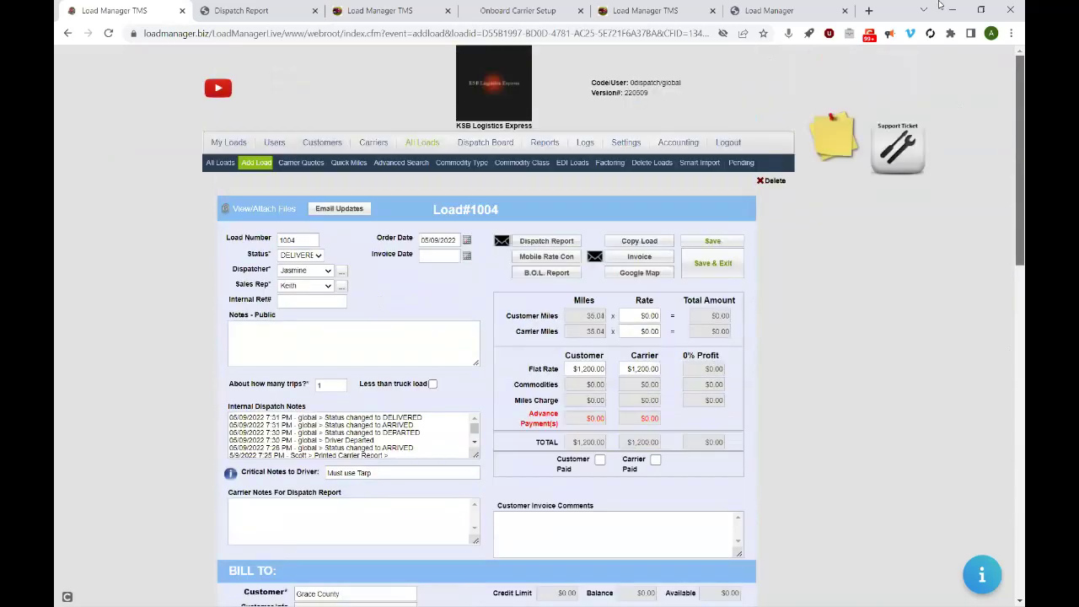
pyautogui.click(304, 254)
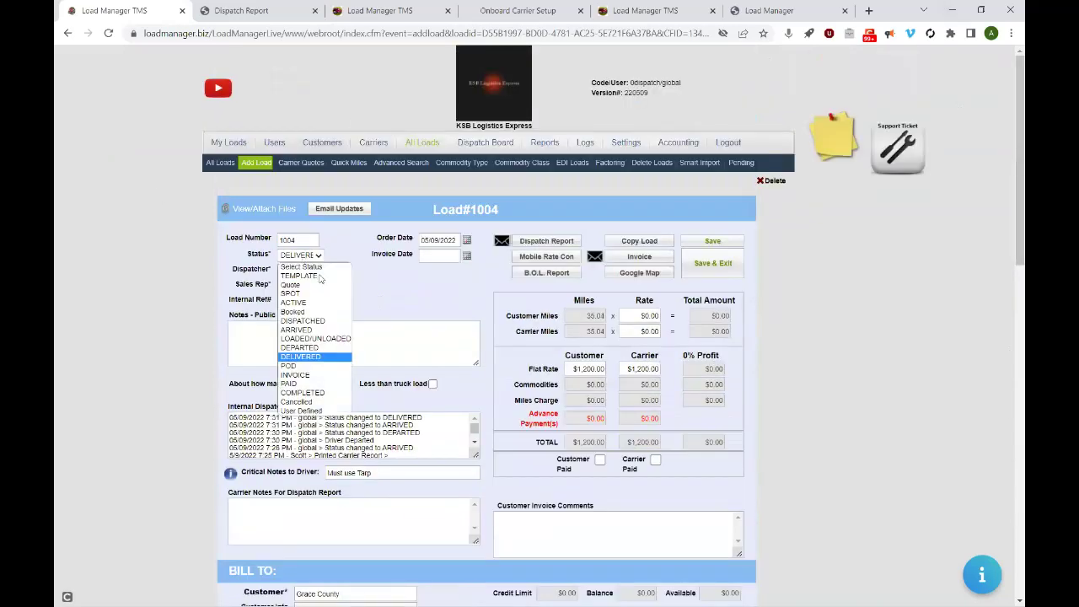
pyautogui.click(447, 284)
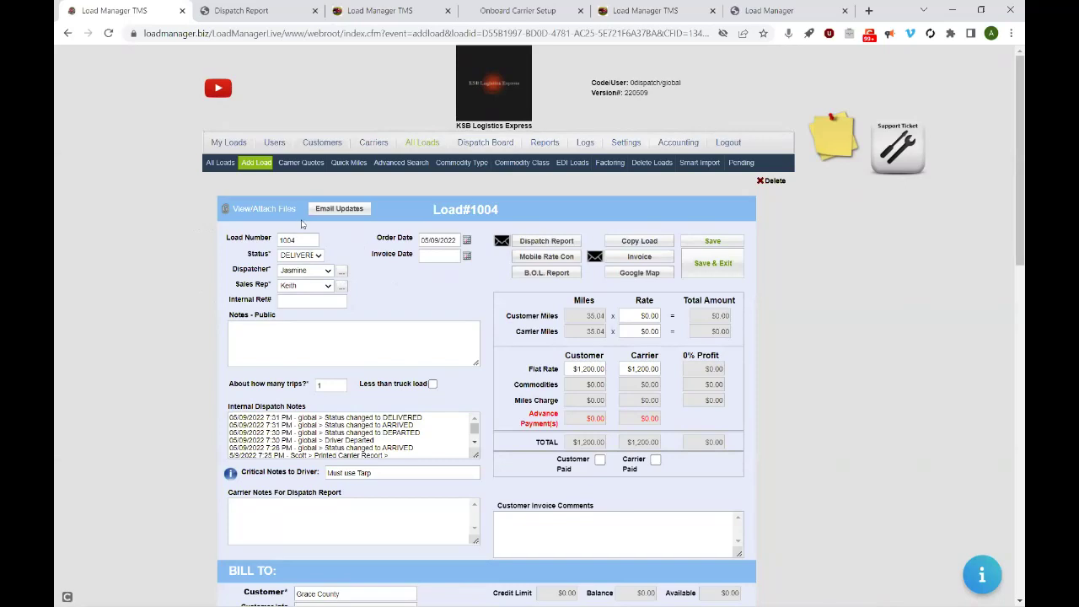
# - Untick Driver Doc for MainLogo_05092022073208.png, preview the photo, then close the attachments window
pyautogui.click(271, 212)
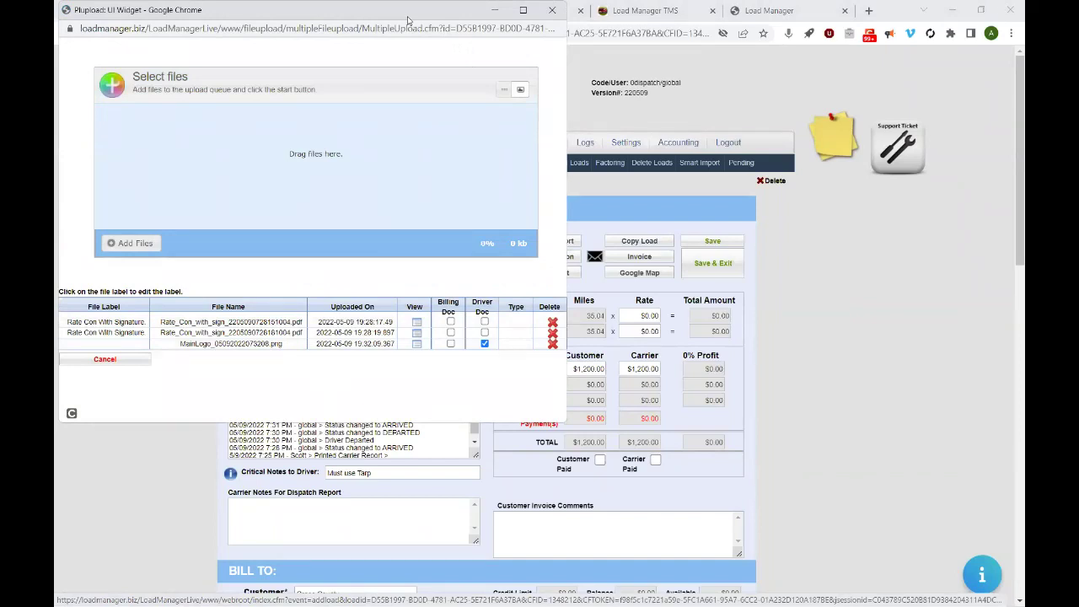
pyautogui.moveTo(408, 18); pyautogui.dragTo(442, 116)
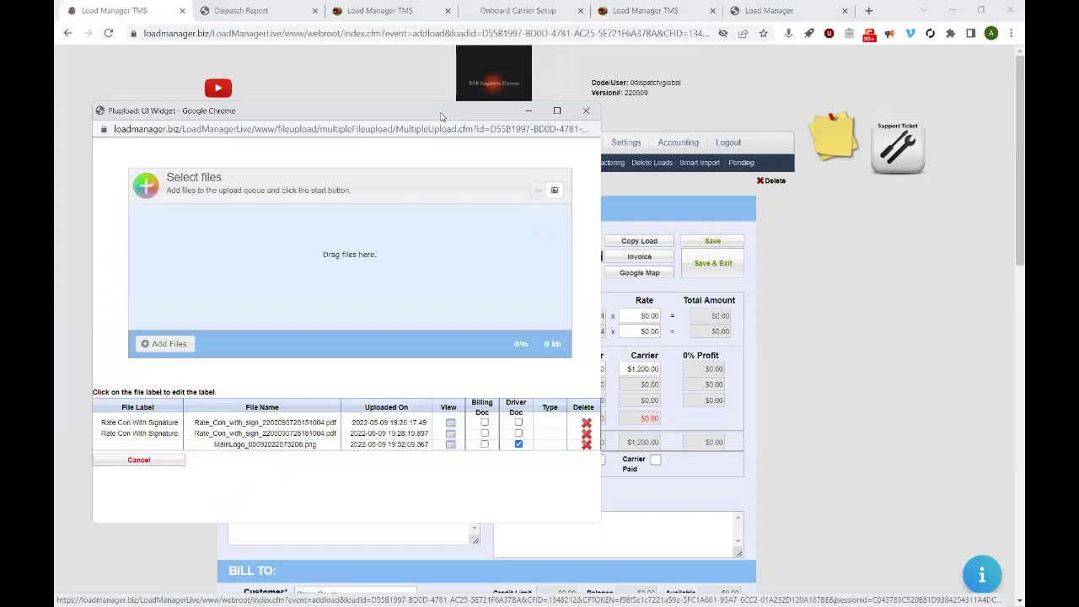
pyautogui.click(519, 443)
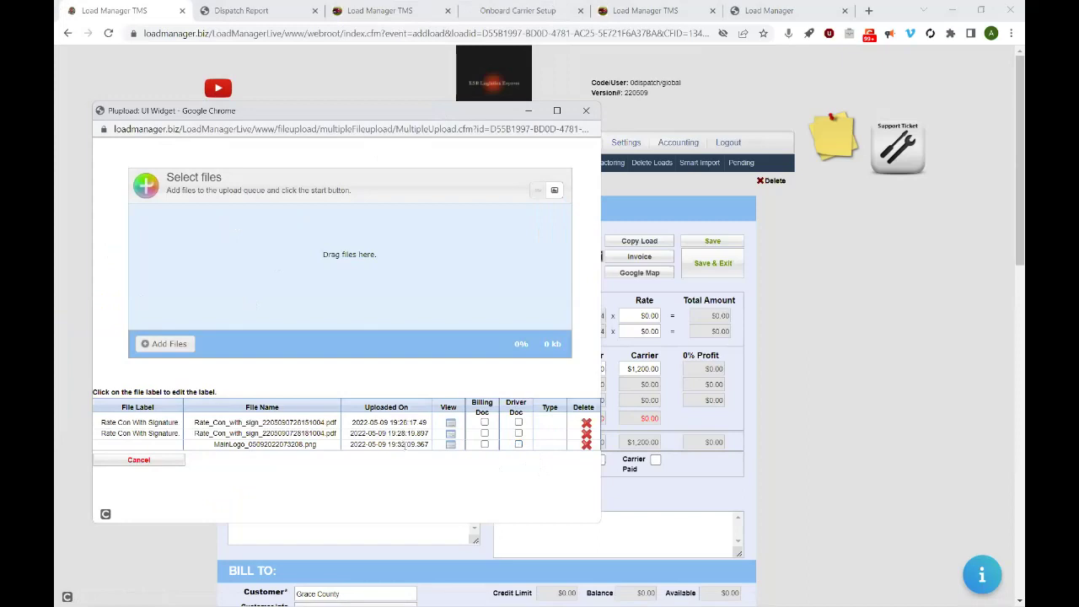
pyautogui.click(451, 444)
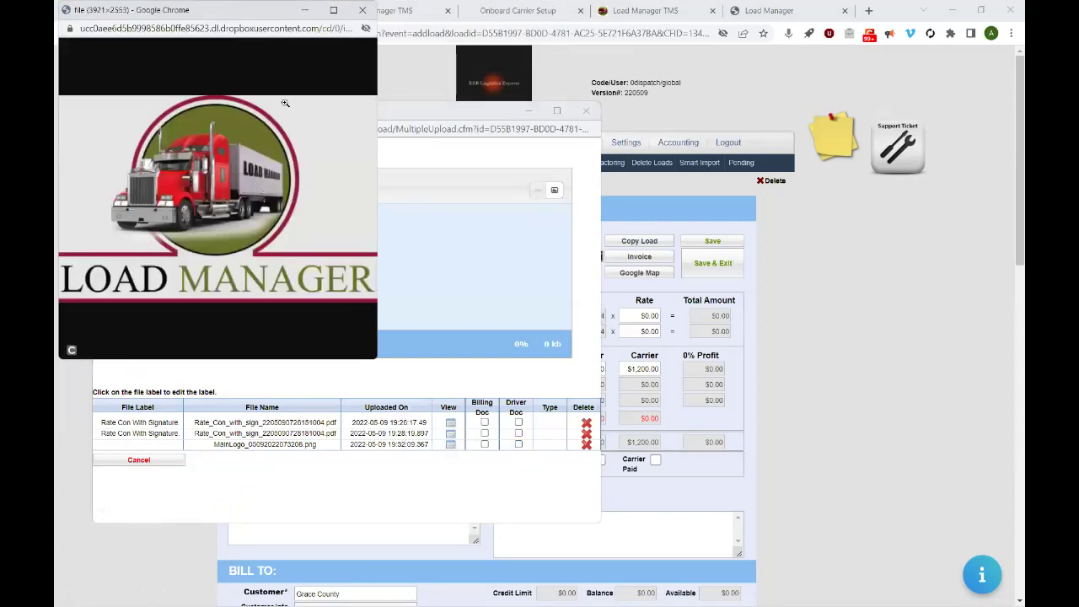
pyautogui.click(362, 11)
pyautogui.click(587, 113)
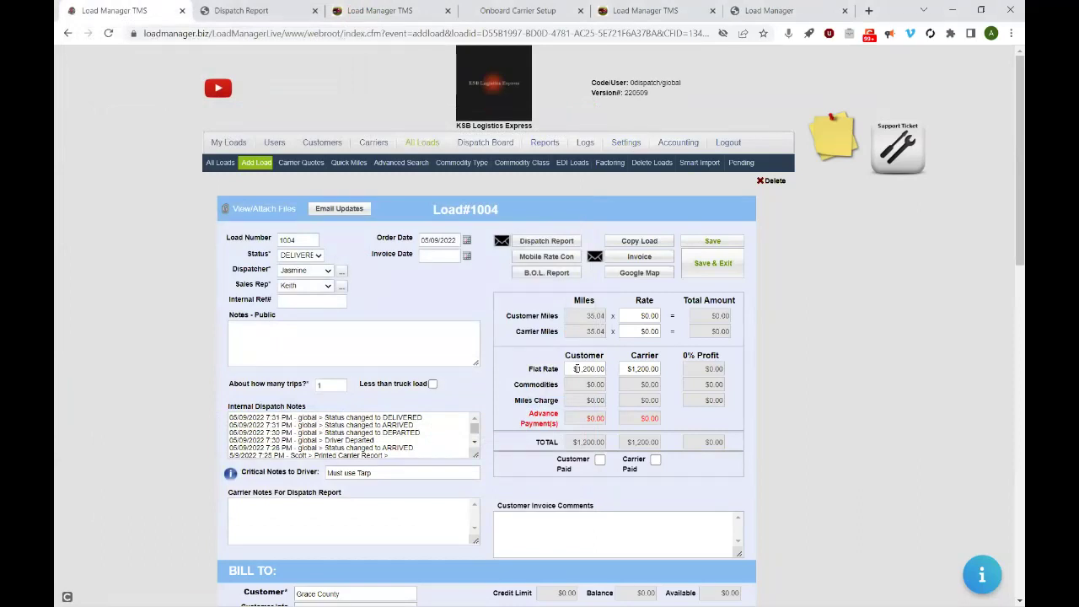
# - Open the invoice e-mail form and close it without sending
pyautogui.click(595, 258)
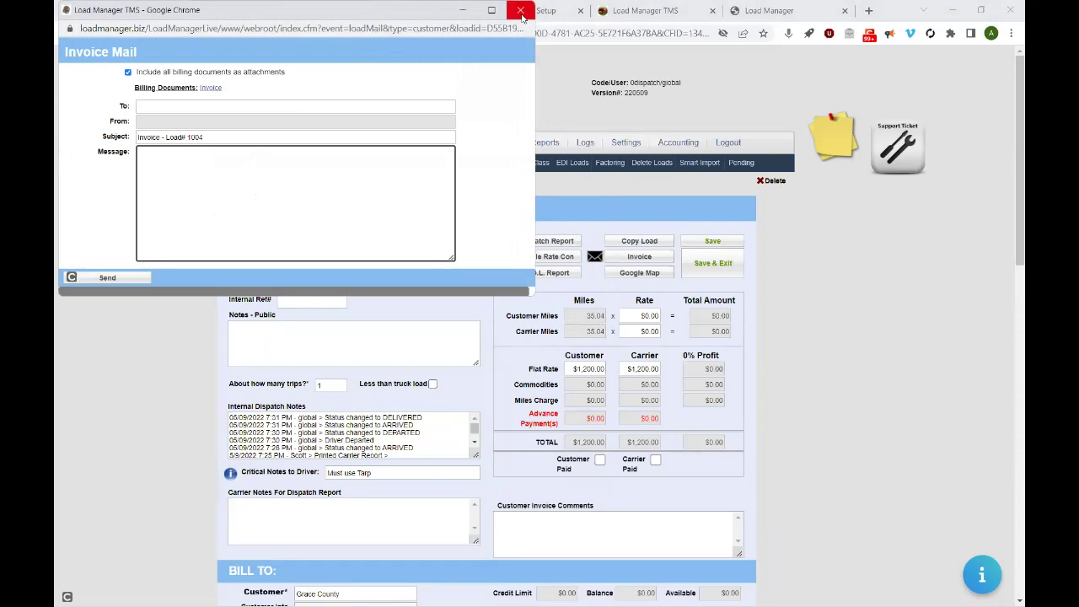
pyautogui.click(522, 10)
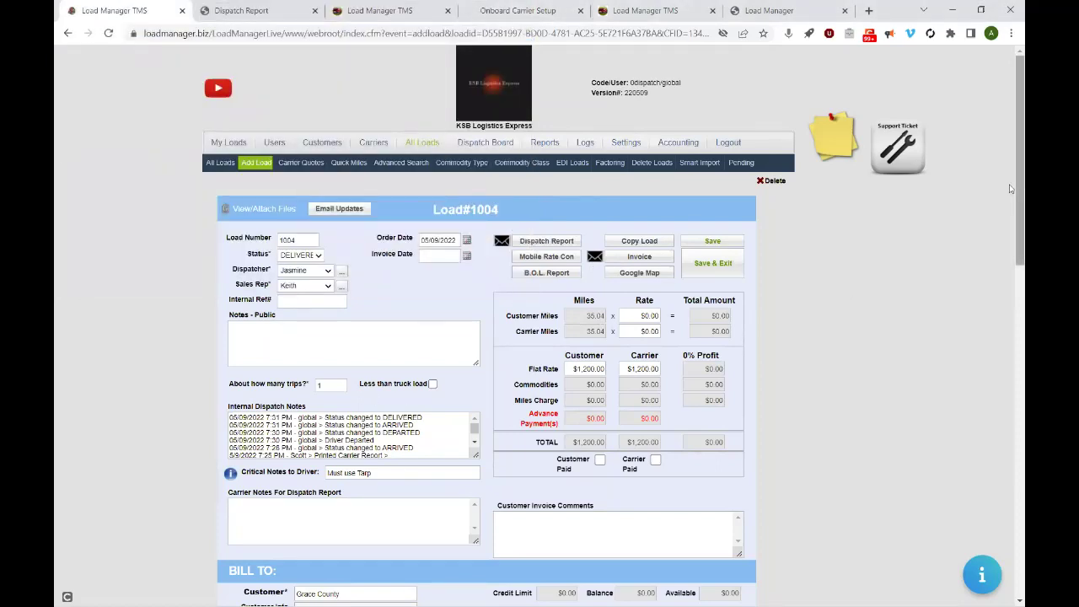
pyautogui.moveTo(1010, 182); pyautogui.dragTo(988, 164)
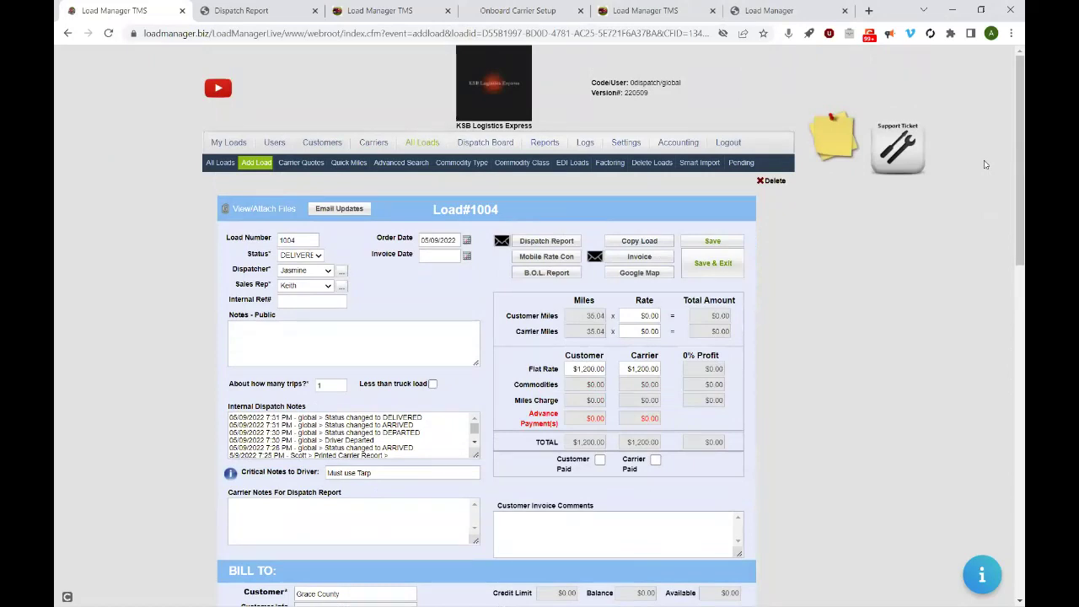
# - Set load 1004's status to INVOICE, save it, and return to All Loads
pyautogui.click(293, 257)
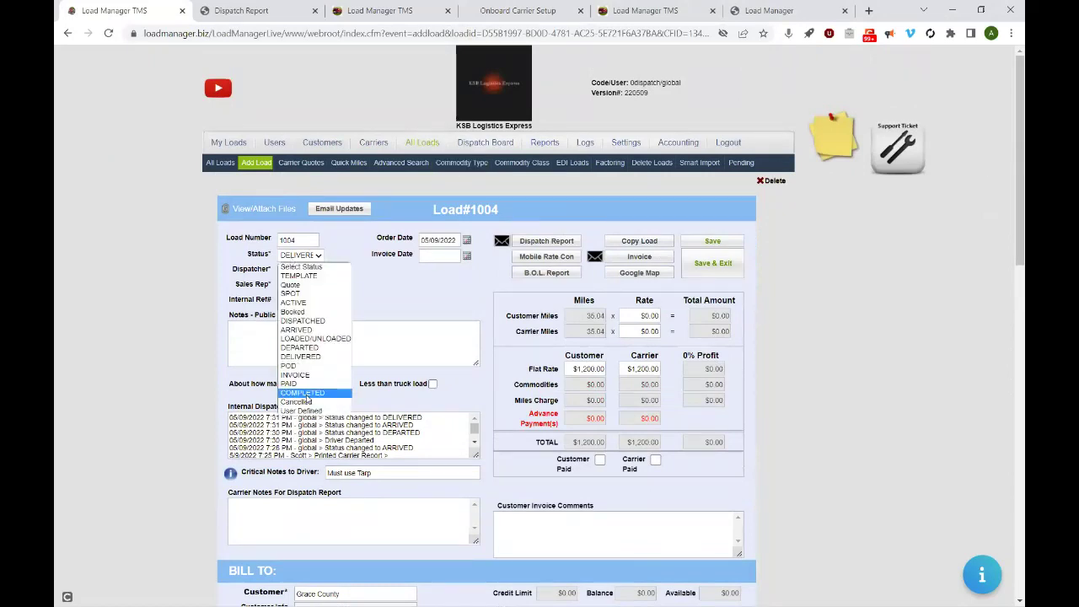
pyautogui.click(295, 374)
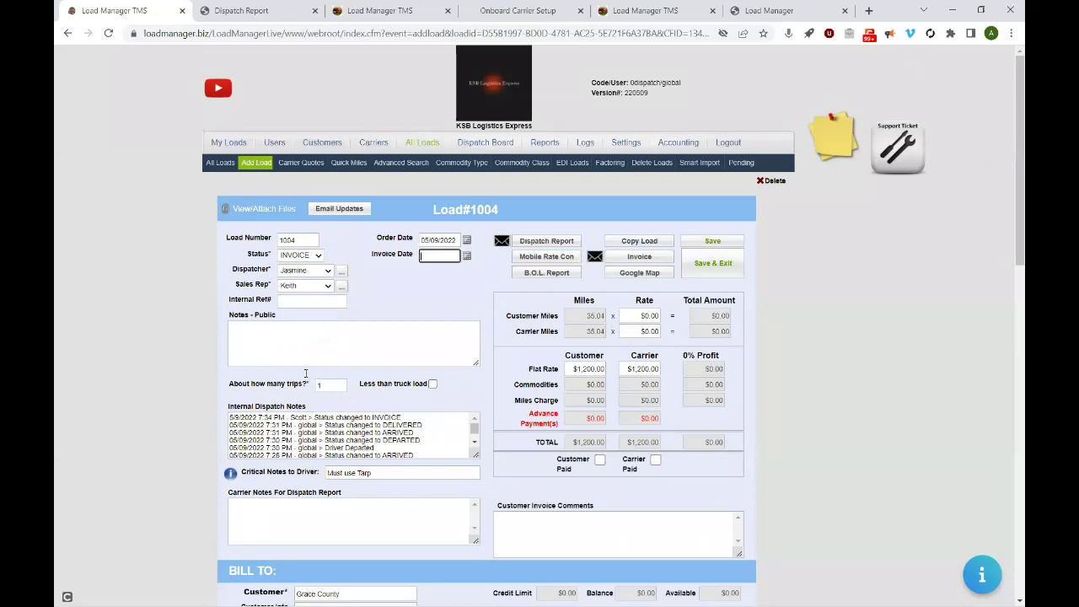
pyautogui.click(711, 242)
pyautogui.click(335, 89)
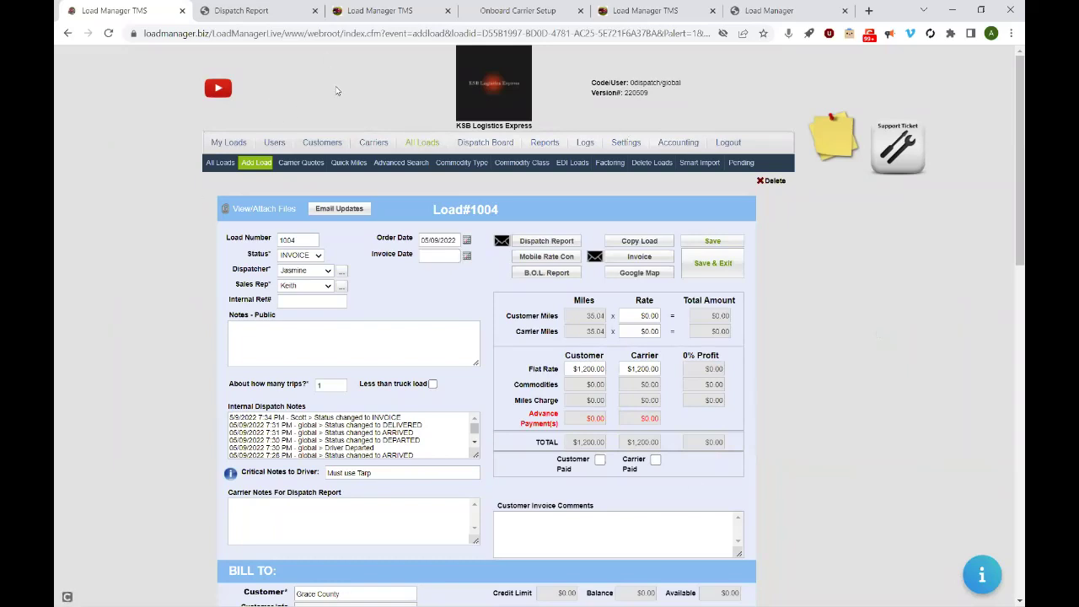
pyautogui.click(428, 145)
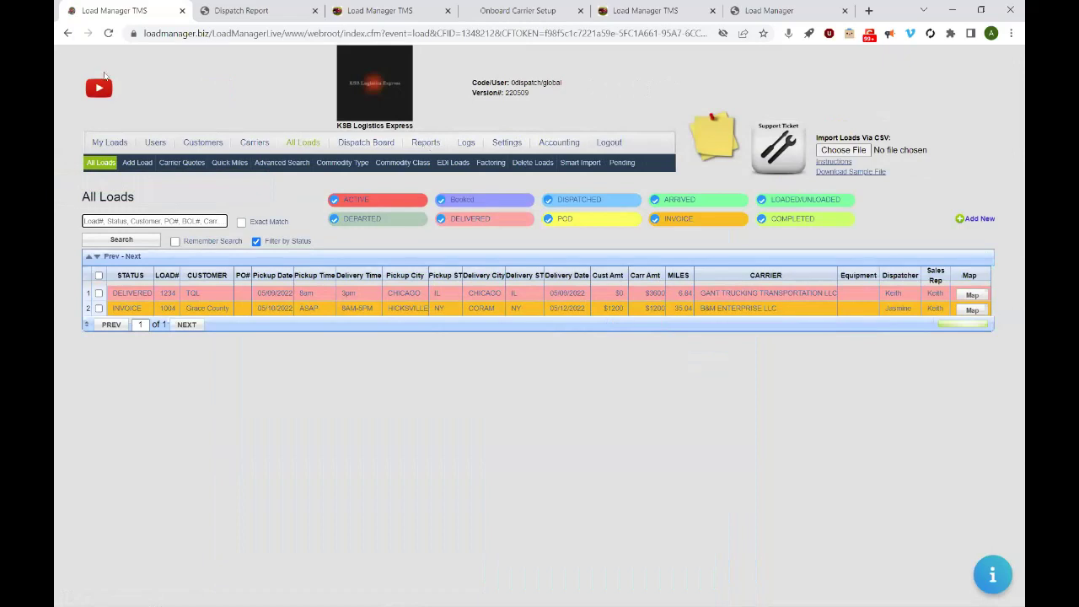
pyautogui.click(251, 144)
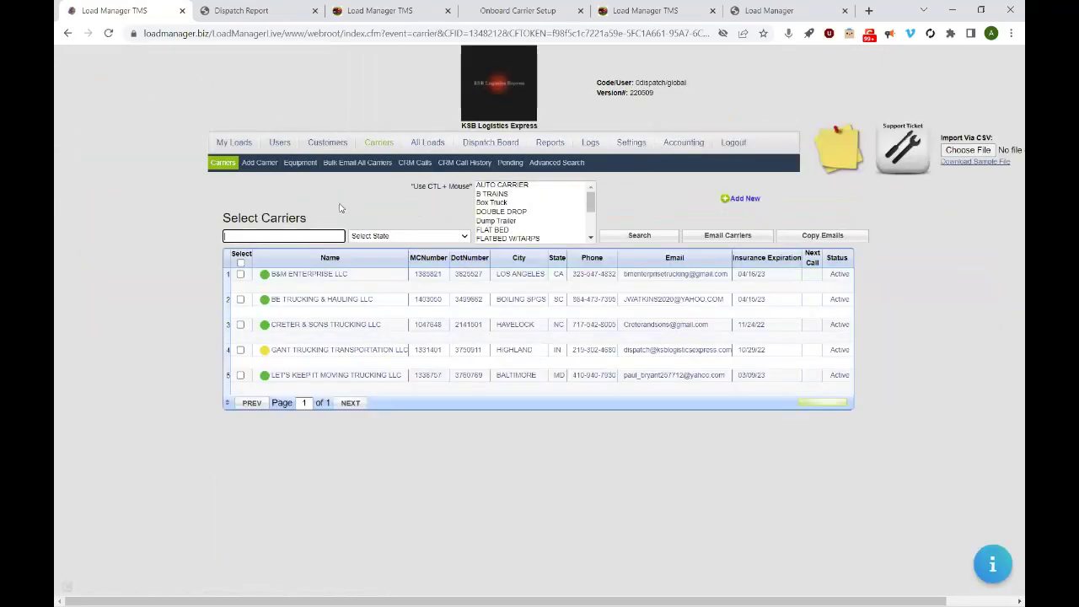
pyautogui.click(349, 373)
pyautogui.click(378, 144)
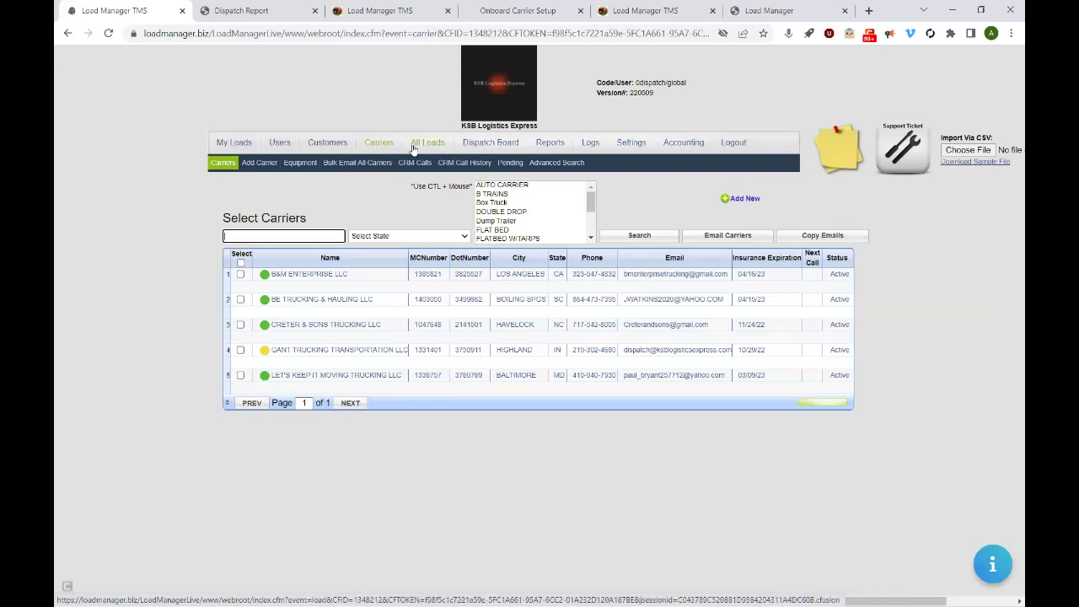
pyautogui.click(417, 143)
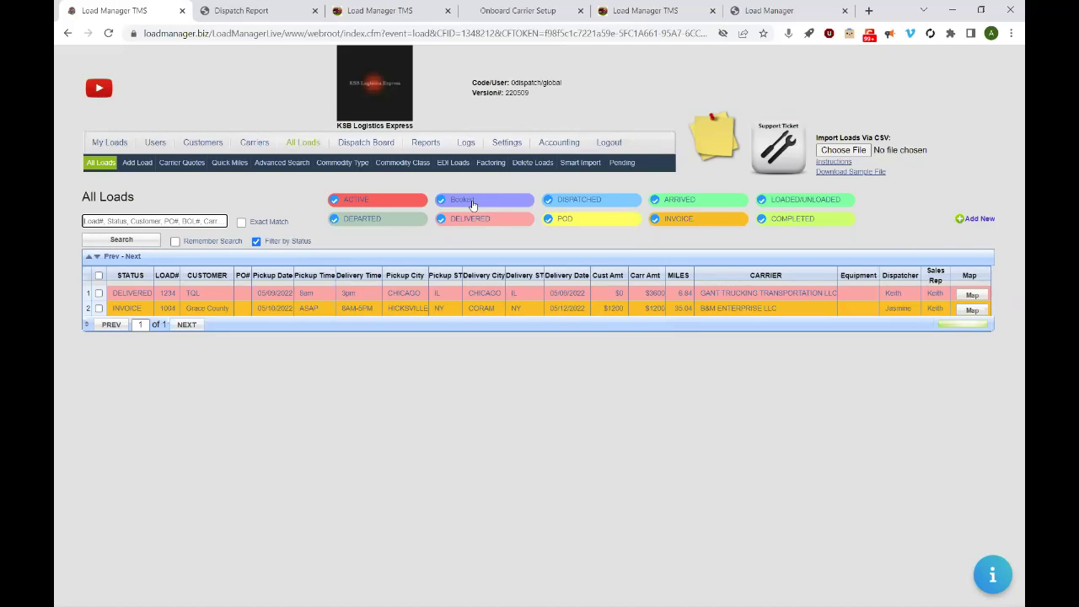
# - Open load 1004 and generate its customer invoice PDF showing $1,200.00 due
pyautogui.click(215, 312)
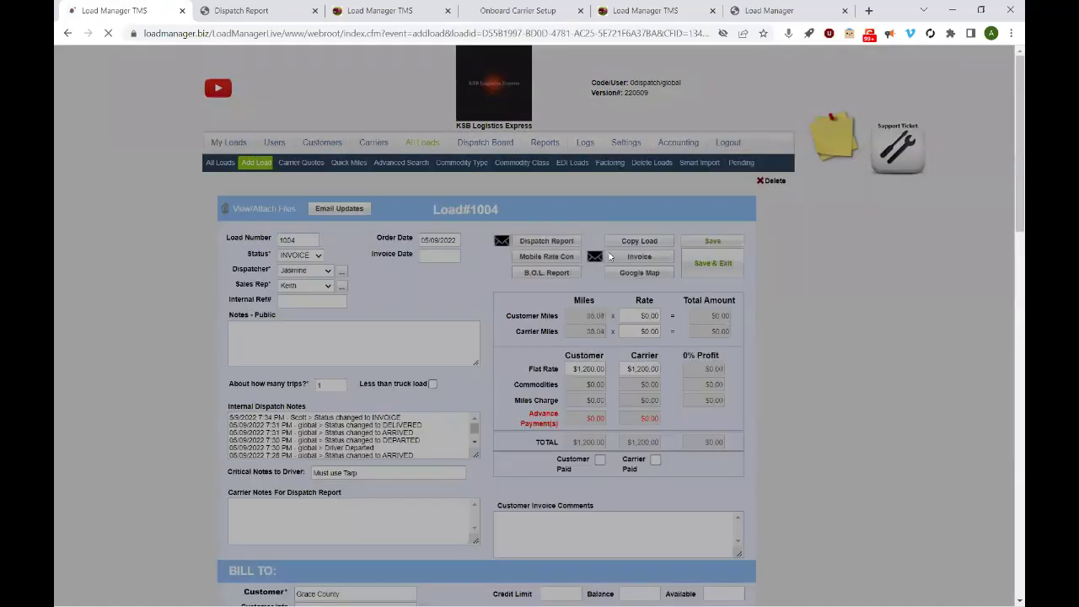
pyautogui.click(639, 257)
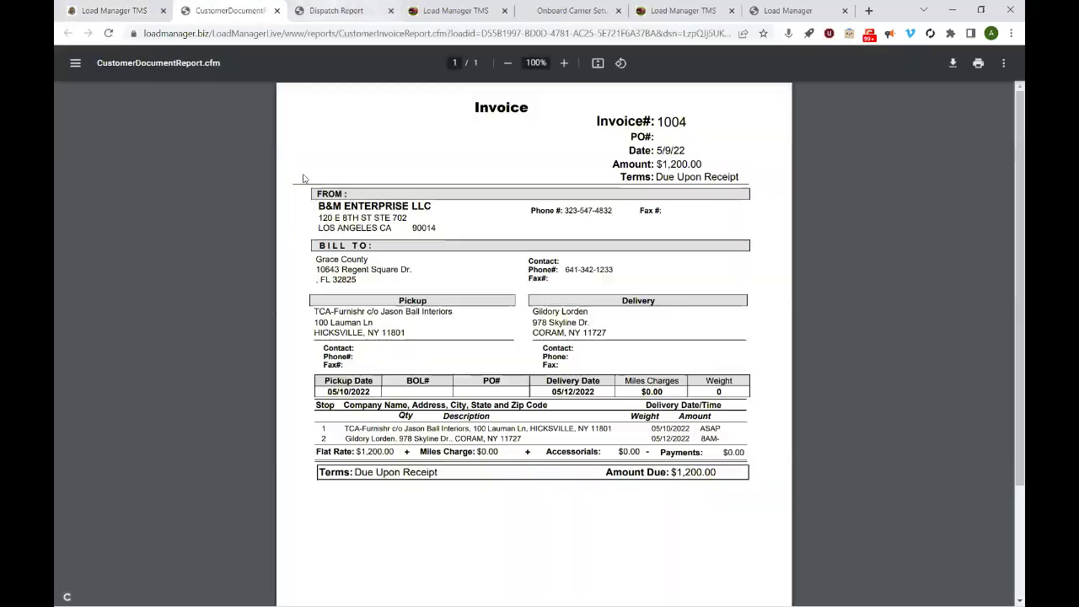
pyautogui.click(75, 13)
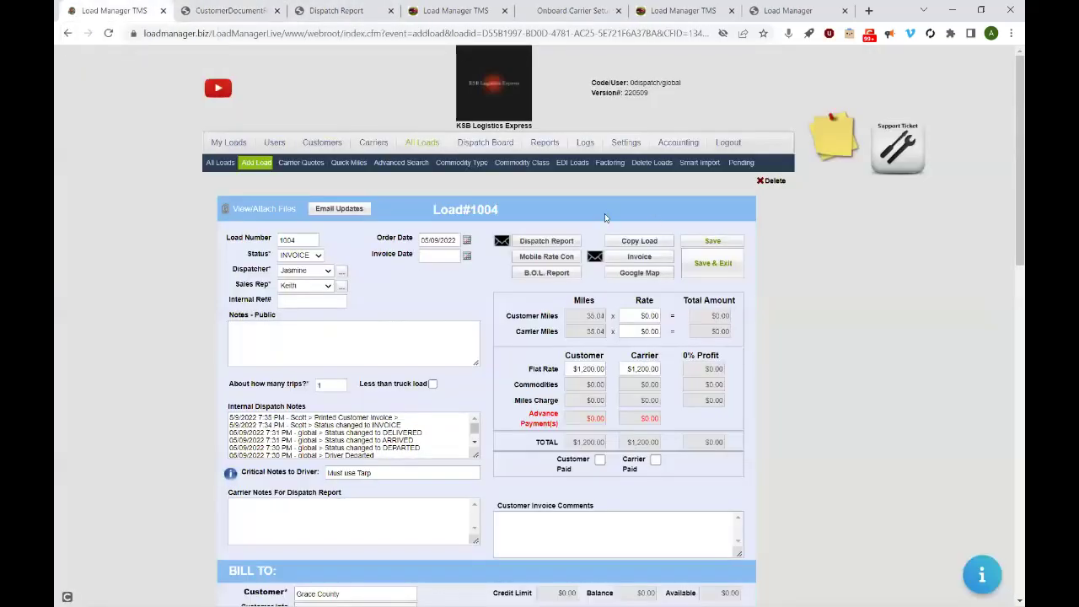
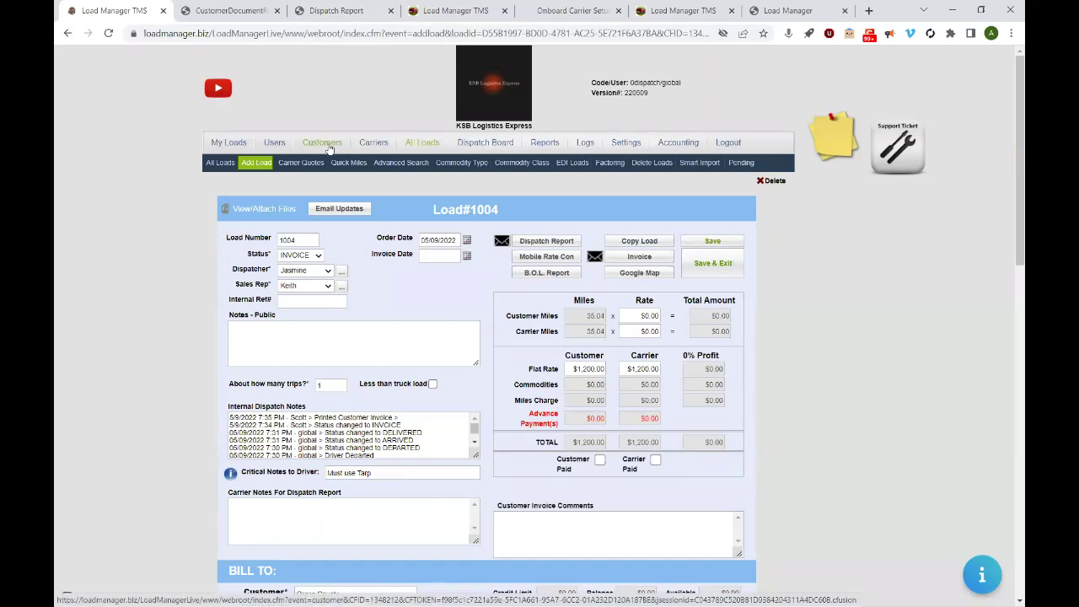
# - Open the LET'S KEEP IT MOVING TRUCKING LLC carrier and set its dispatch fee to 10.00%
pyautogui.click(374, 143)
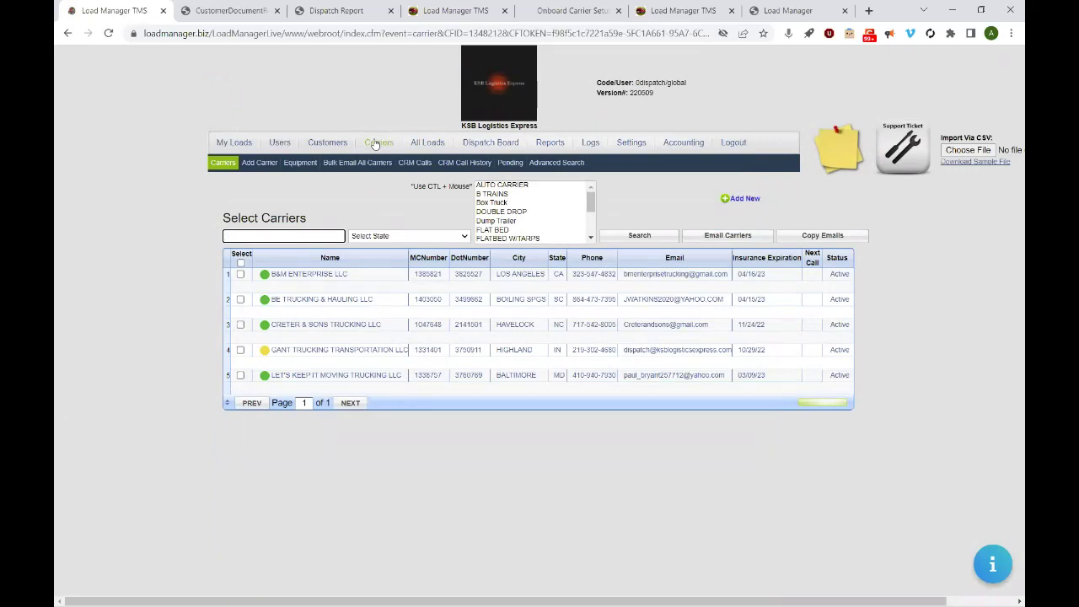
pyautogui.click(314, 376)
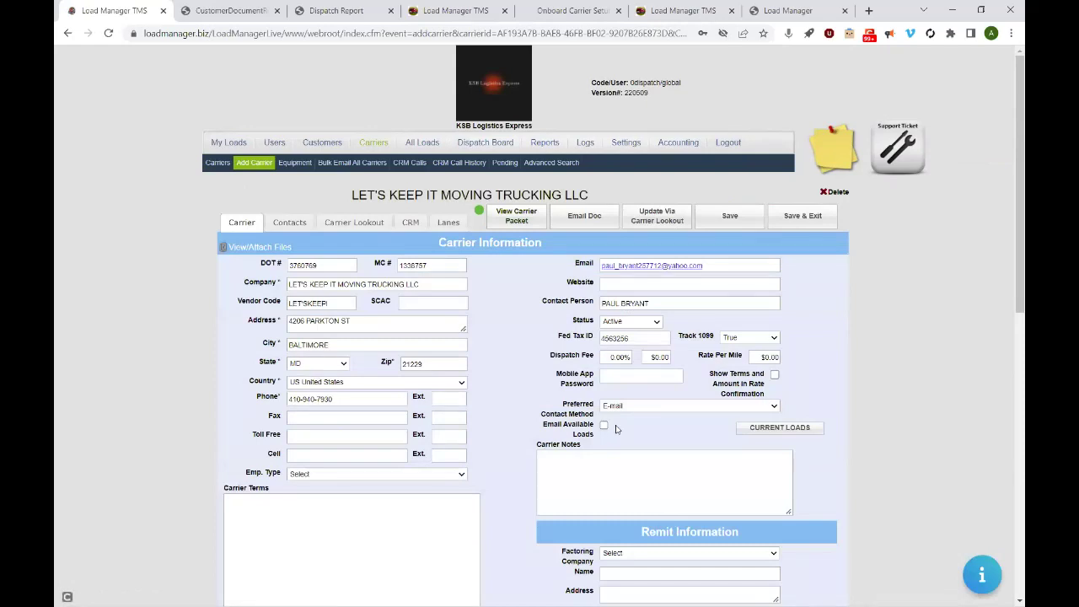
pyautogui.click(613, 358)
pyautogui.click(539, 324)
pyautogui.click(615, 358)
pyautogui.press('BackSpace')
pyautogui.write('10')
pyautogui.click(686, 361)
# - Leave the flat dollar dispatch fee at $0.00 and save the carrier record
pyautogui.click(660, 357)
pyautogui.click(682, 368)
pyautogui.click(656, 356)
pyautogui.write('1')
pyautogui.press('BackSpace')
pyautogui.write('6')
pyautogui.press('BackSpace')
pyautogui.press('BackSpace')
pyautogui.click(731, 217)
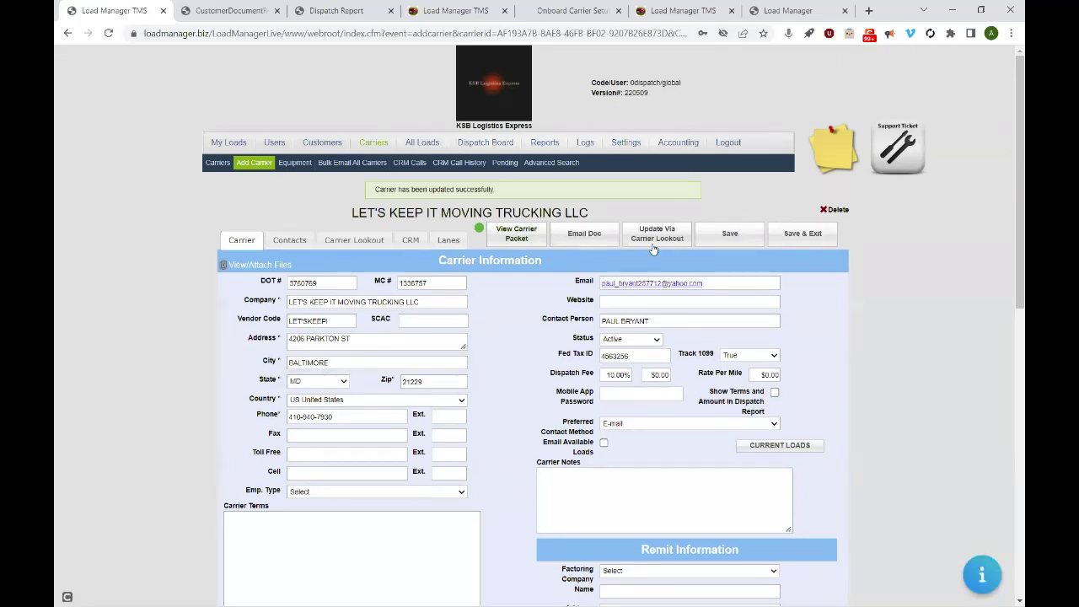
# - Open the Sales & Commission Report grouped by carrier and based on creation date
pyautogui.click(546, 142)
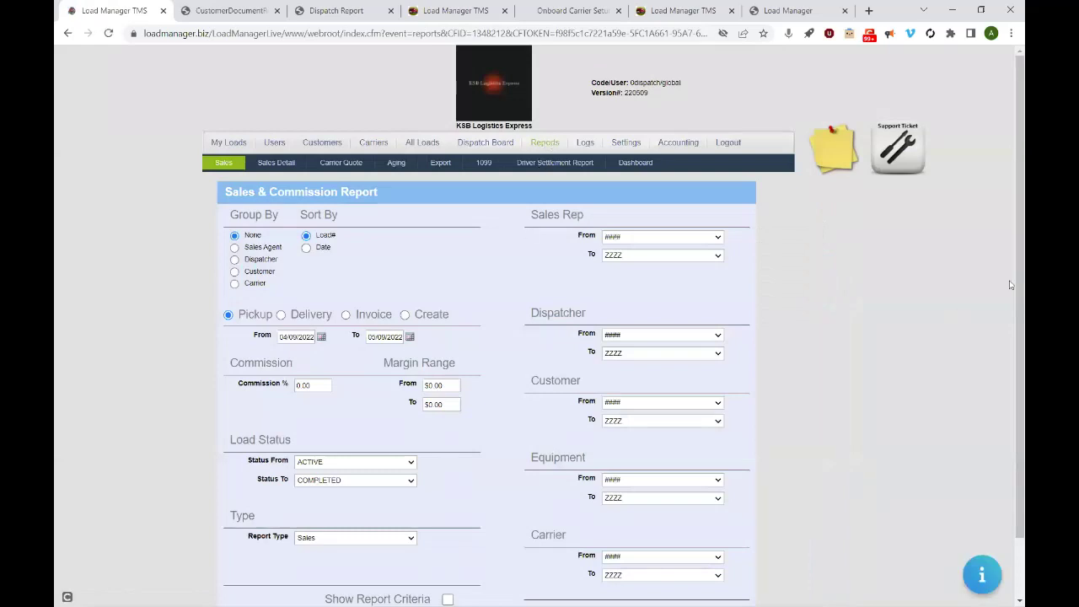
pyautogui.scroll(-1, 1011, 325)
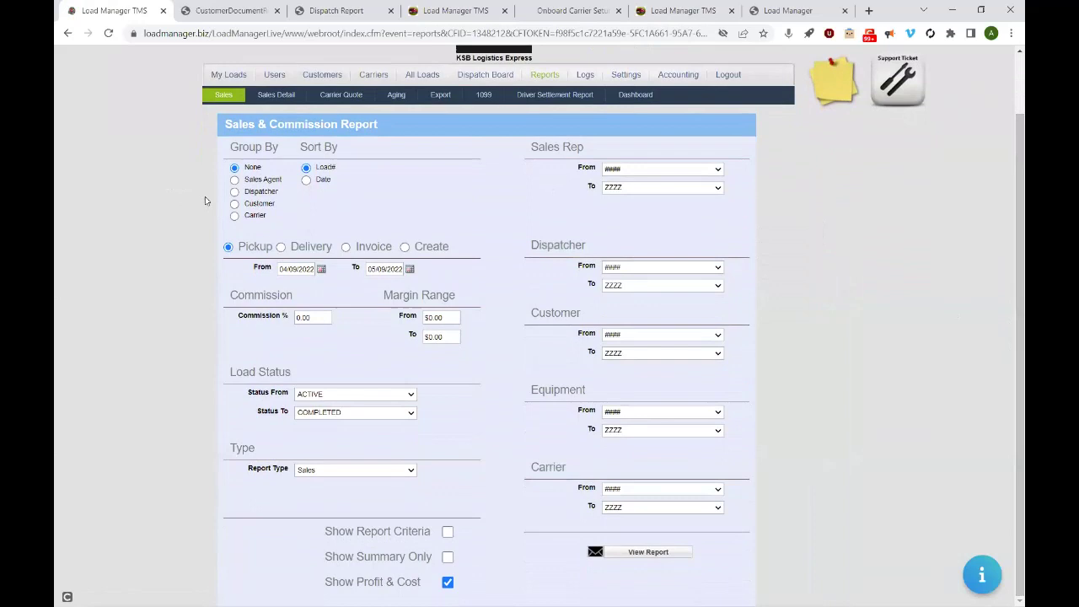
pyautogui.click(235, 216)
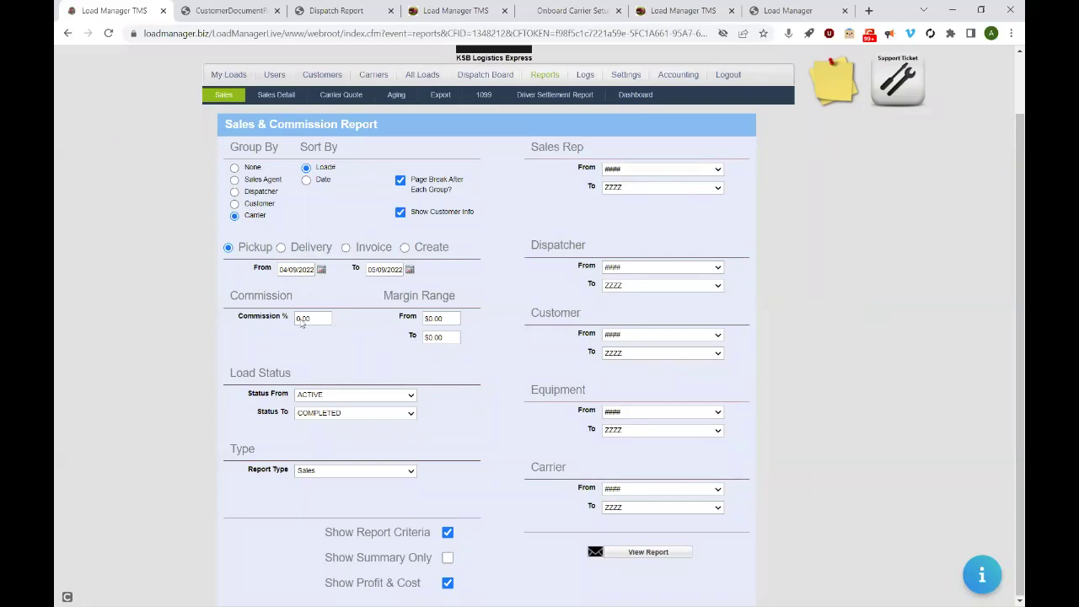
pyautogui.click(405, 247)
# - Pick 05/01/2021 as the report's From date
pyautogui.click(300, 270)
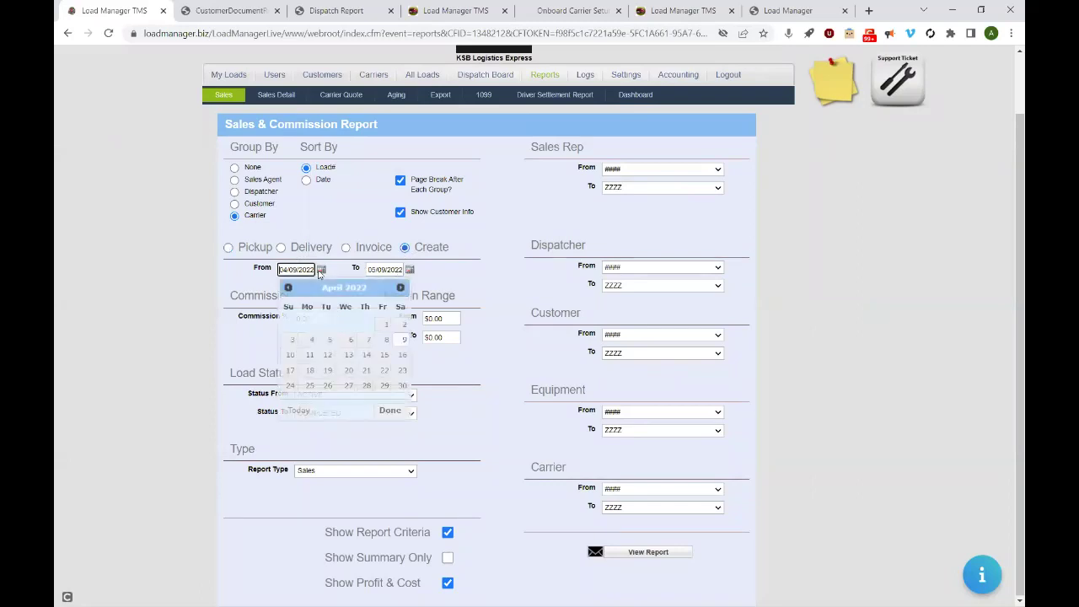
pyautogui.click(287, 288)
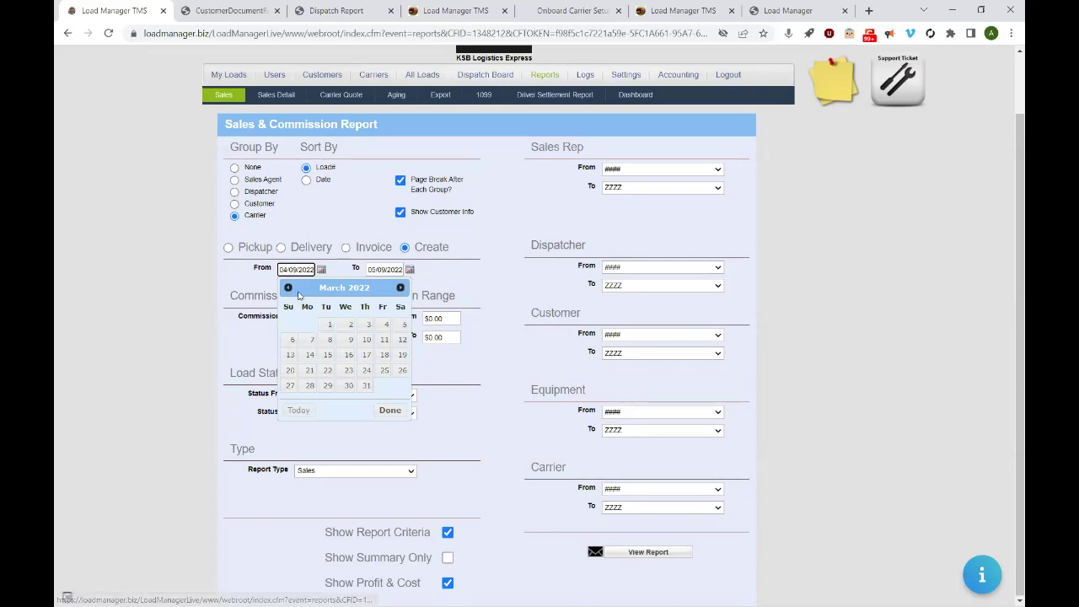
pyautogui.click(288, 288)
pyautogui.click(288, 288)
pyautogui.click(287, 288)
pyautogui.click(288, 288)
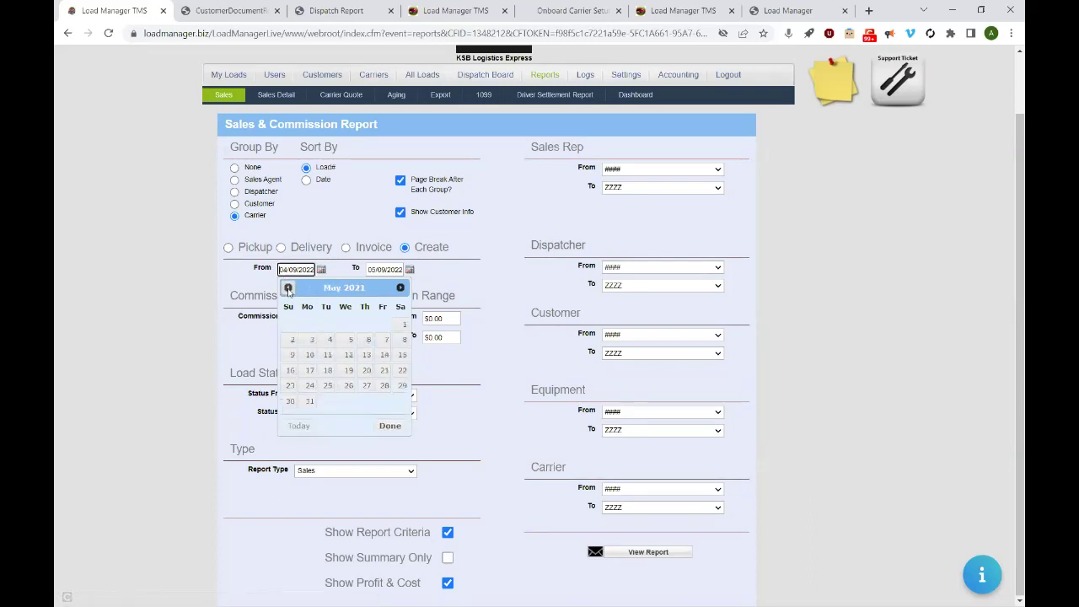
pyautogui.click(404, 324)
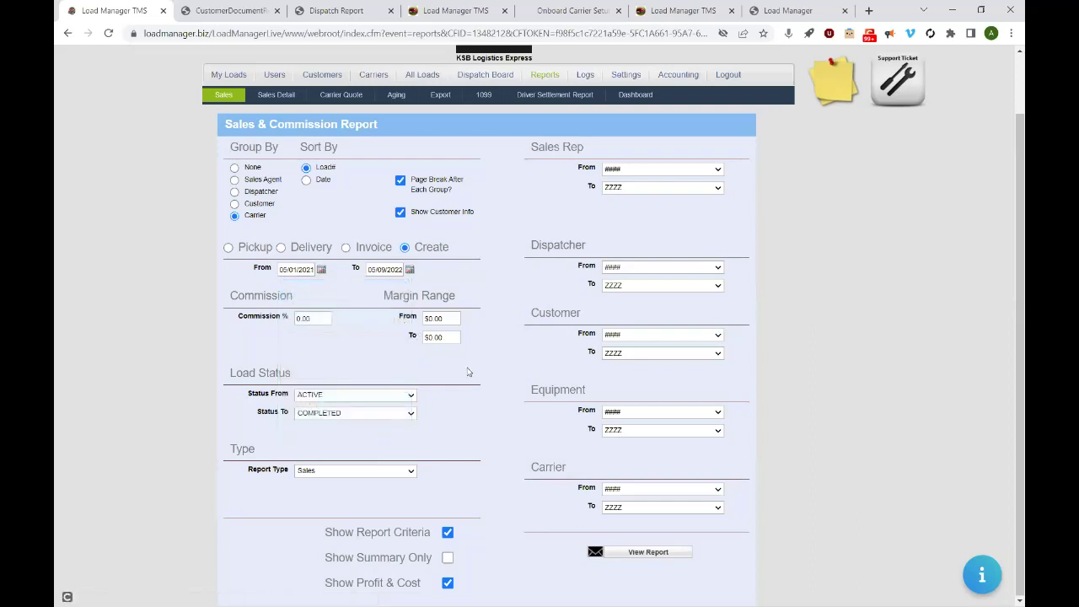
# - Set the starting status to TEMPLATE so the report covers TEMPLATE through COMPLETED
pyautogui.click(323, 394)
pyautogui.click(337, 515)
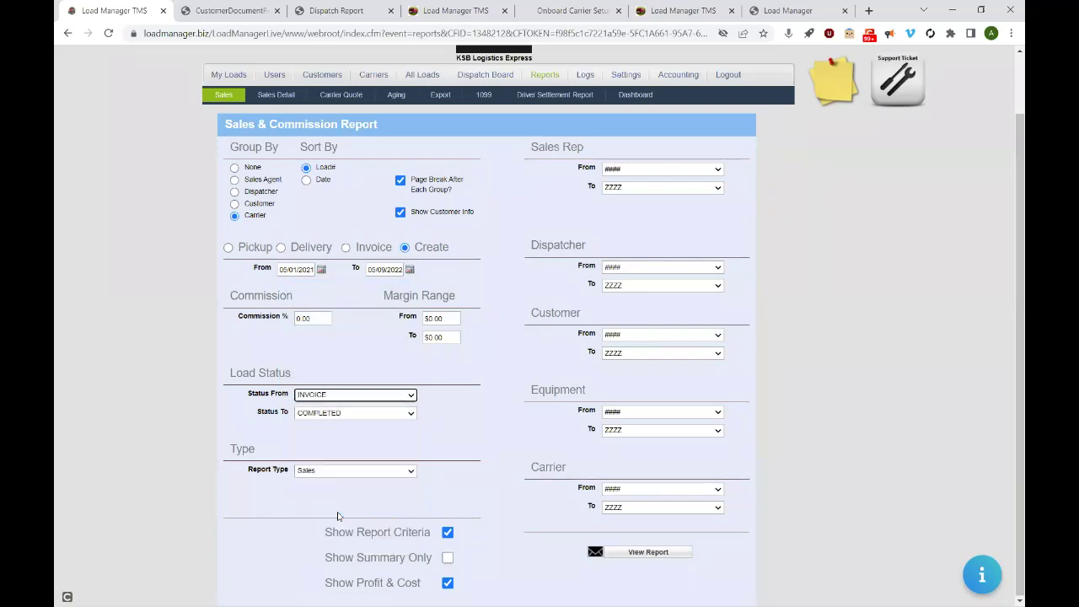
pyautogui.click(334, 396)
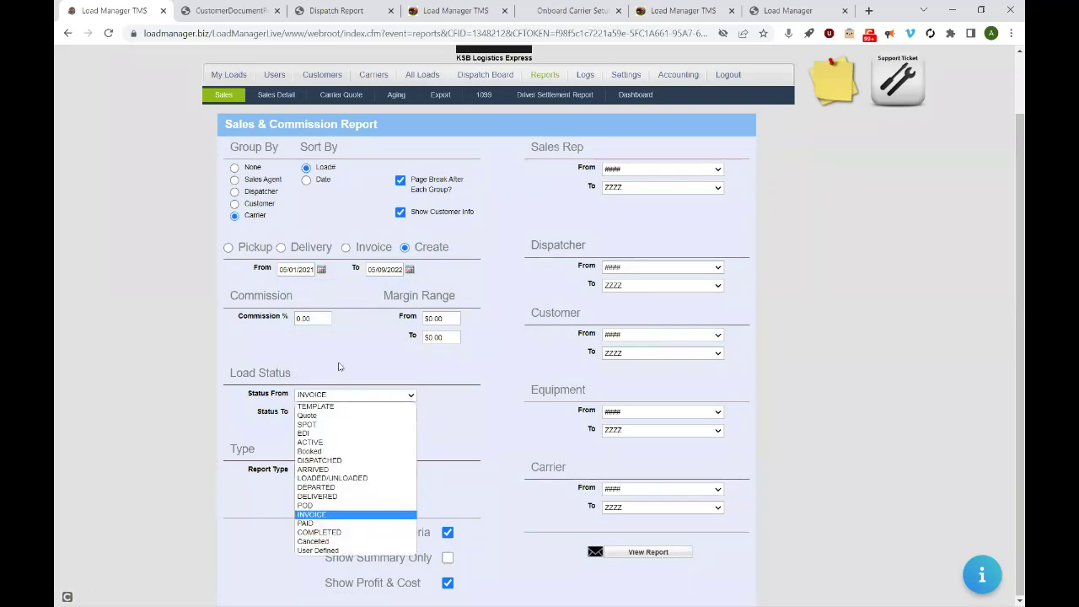
pyautogui.click(327, 405)
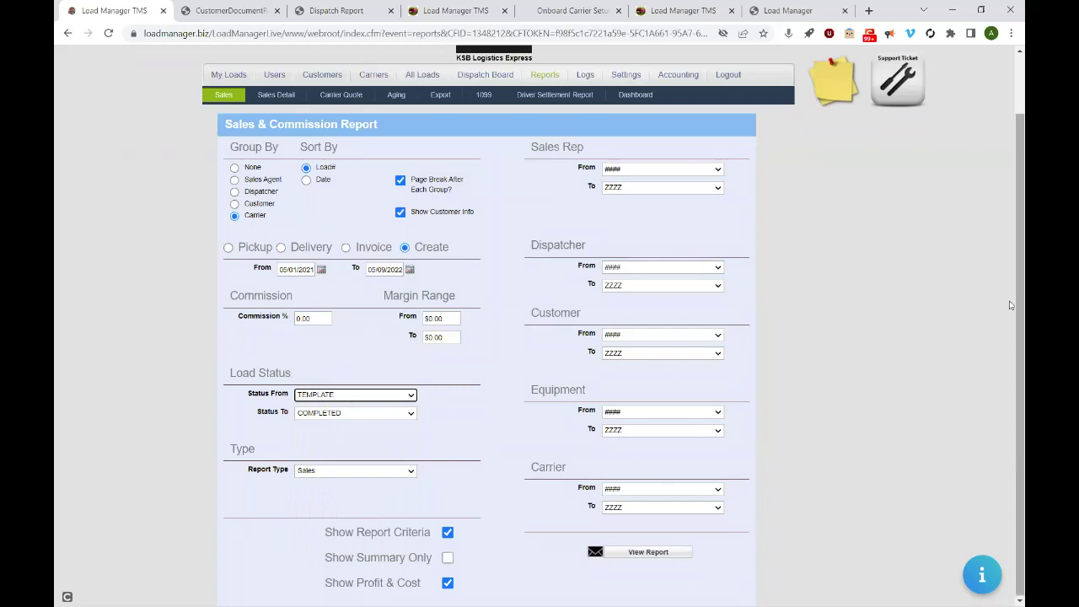
pyautogui.scroll(-1, 1012, 384)
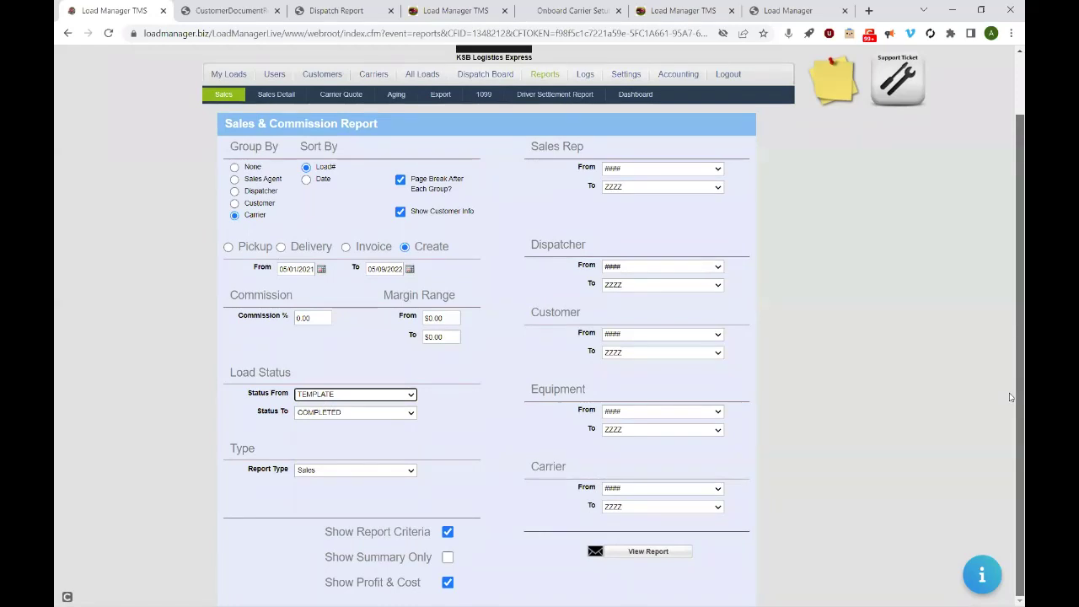
pyautogui.click(646, 553)
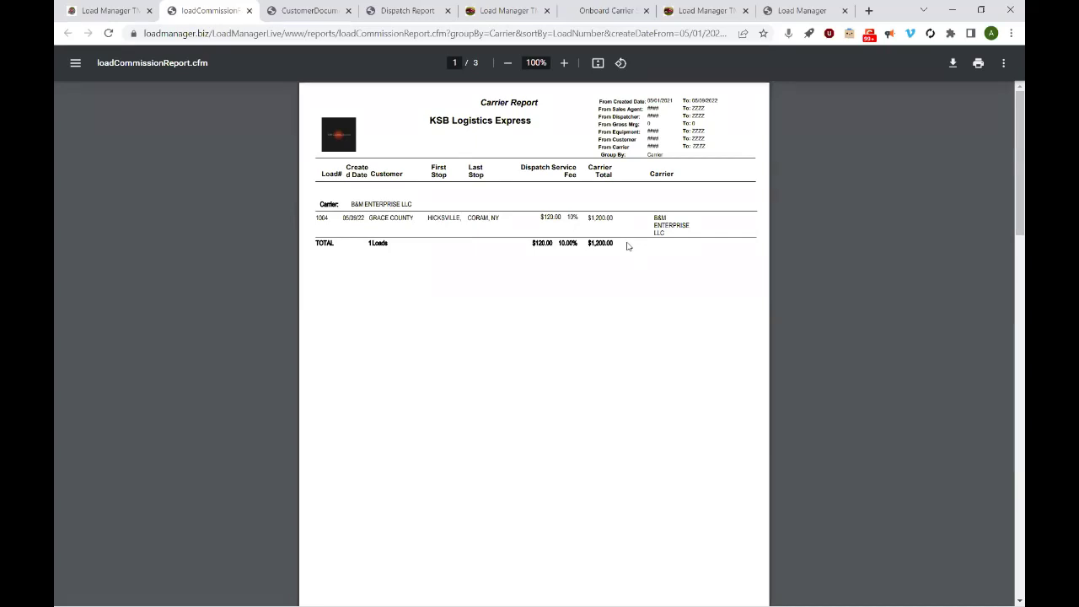
pyautogui.click(248, 10)
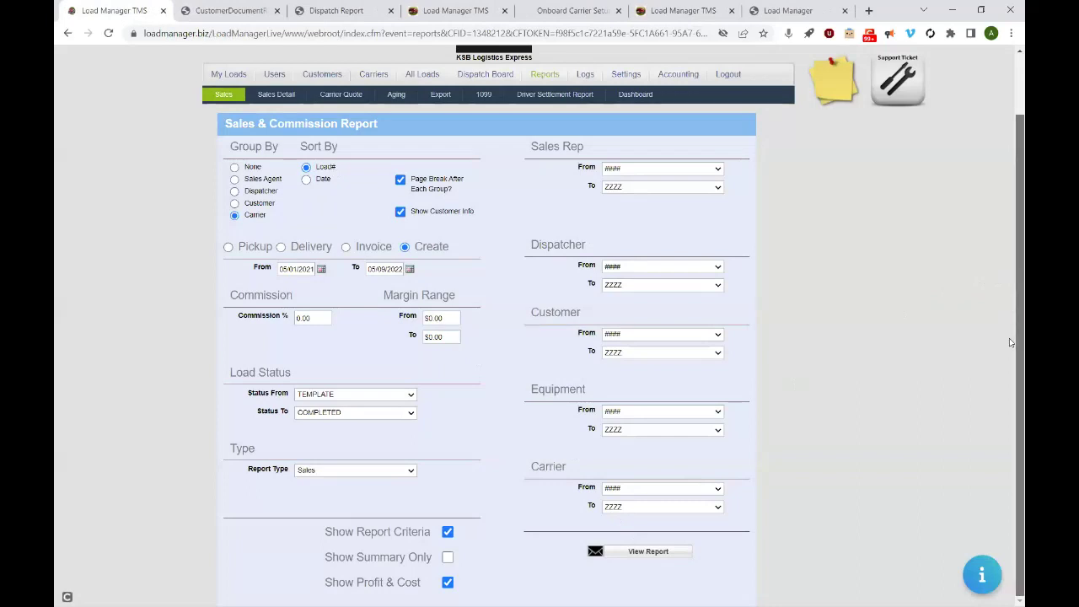
pyautogui.click(595, 552)
pyautogui.click(523, 11)
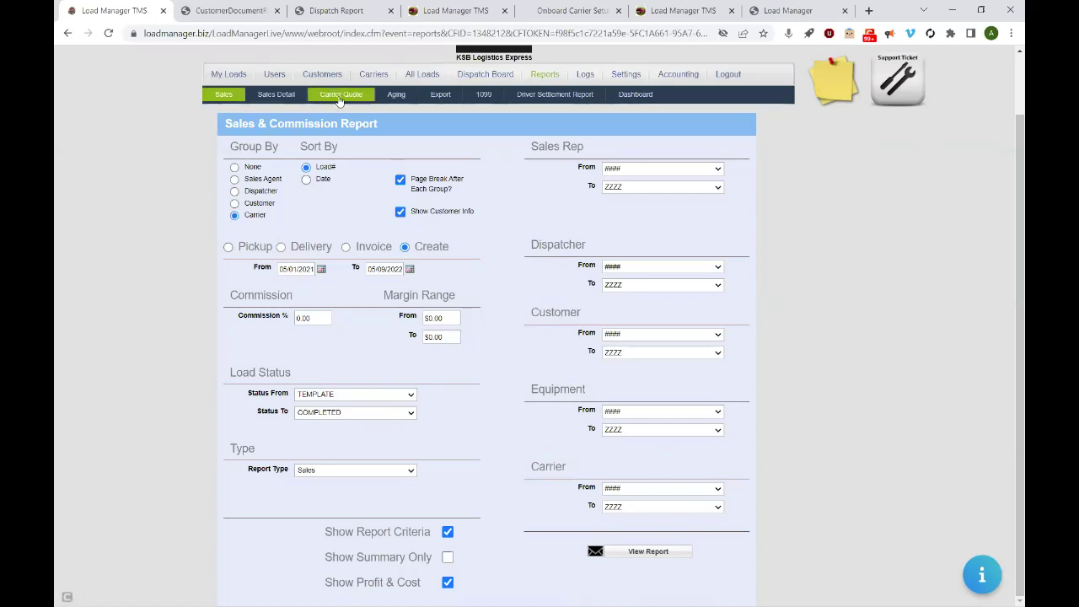
# - Review the Form 1099 page, then go to the loads section
pyautogui.click(490, 96)
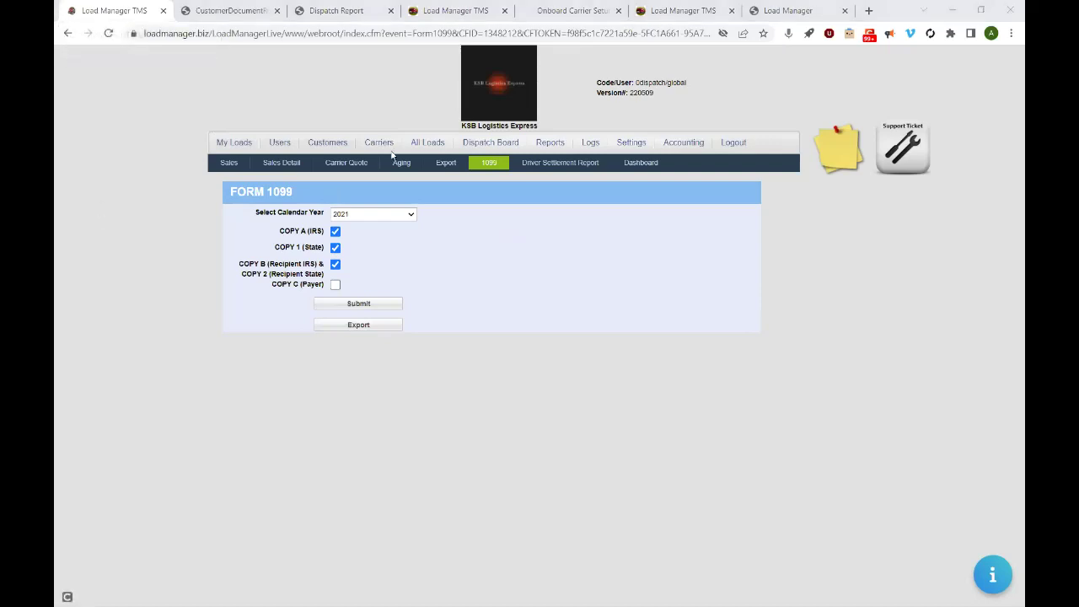
pyautogui.click(425, 145)
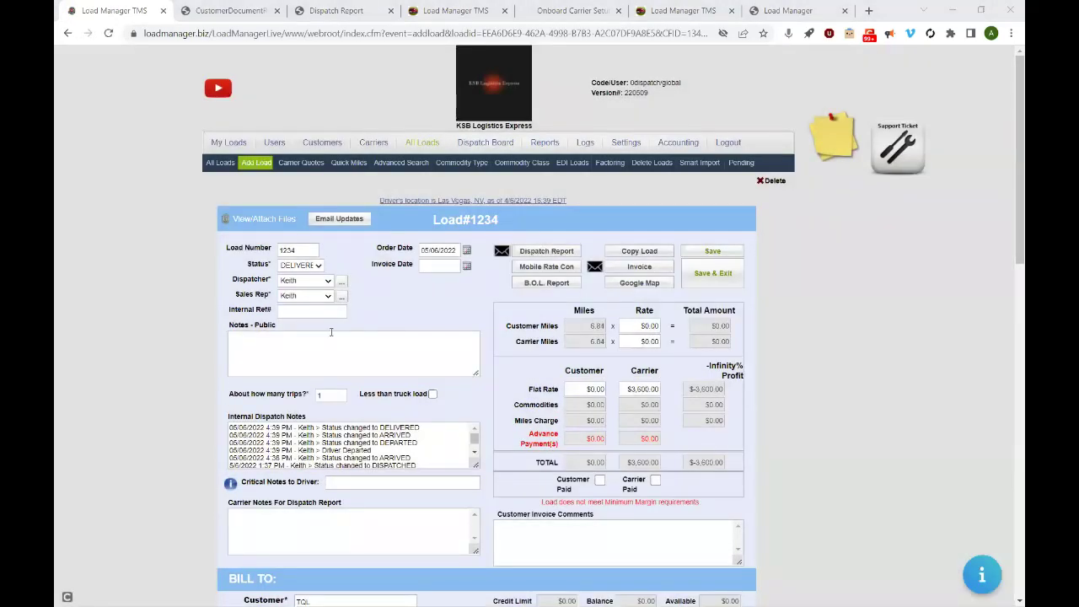
# - Open load #1234's bill of lading, glance at the onboarding tab, and return to it
pyautogui.click(533, 284)
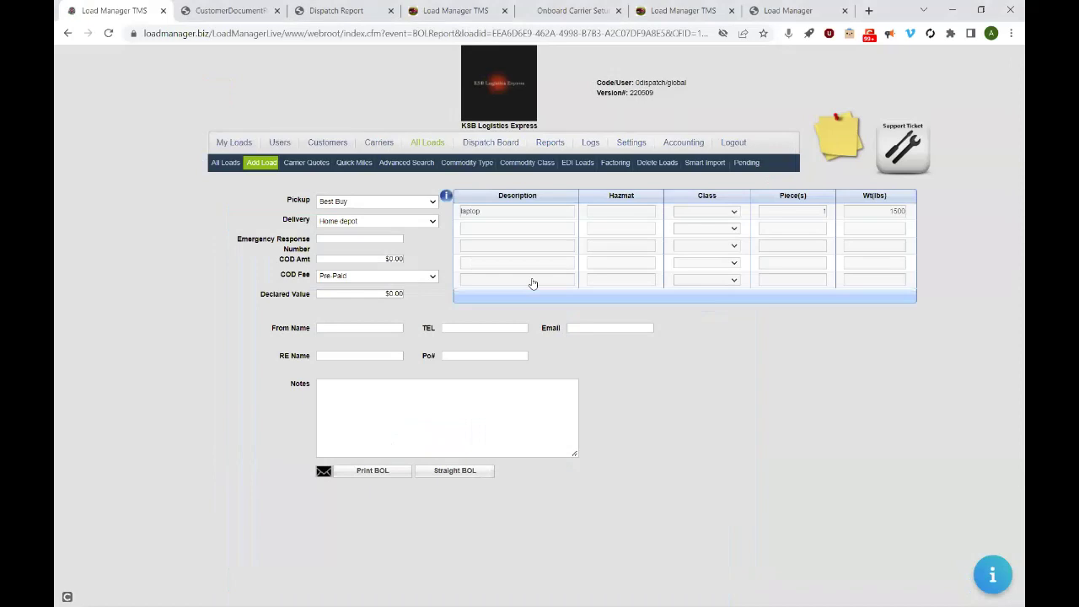
pyautogui.click(265, 166)
pyautogui.click(477, 11)
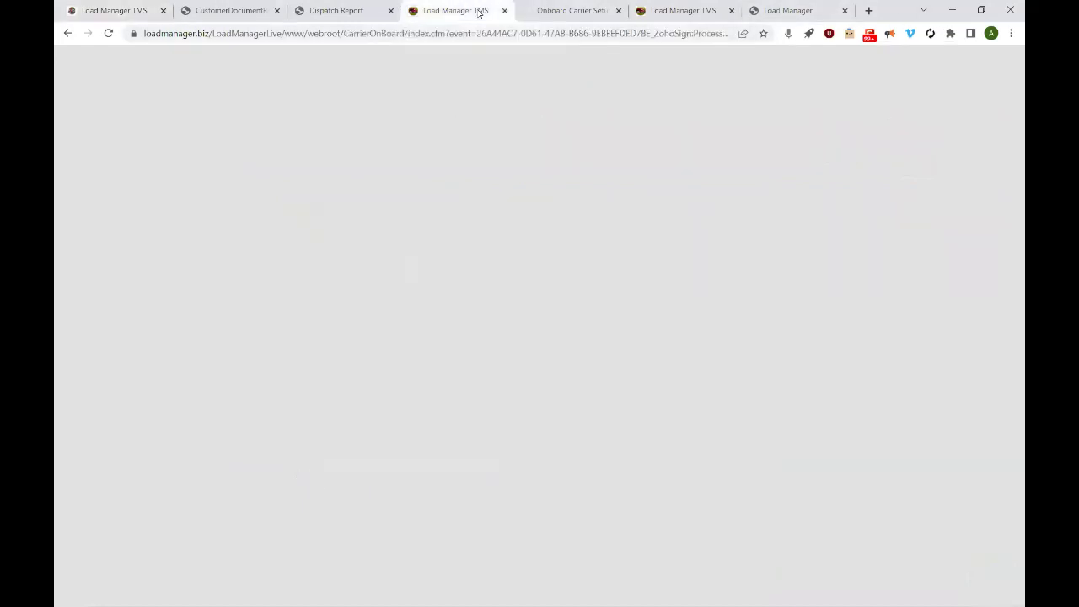
pyautogui.click(103, 11)
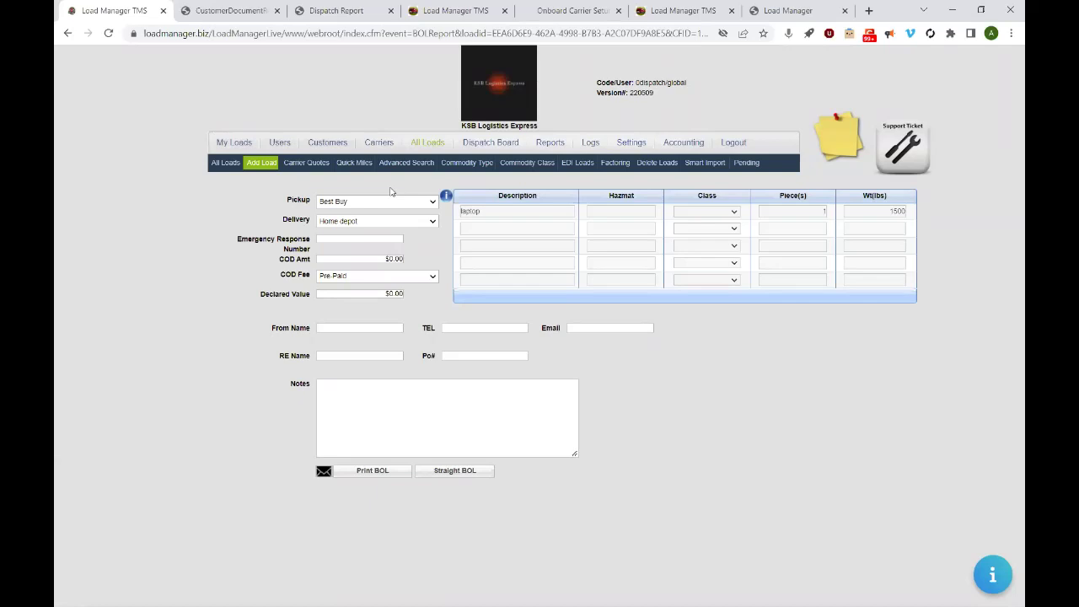
# - Browse the users and Sales Representative role permissions, then open the Load Logs page
pyautogui.click(280, 142)
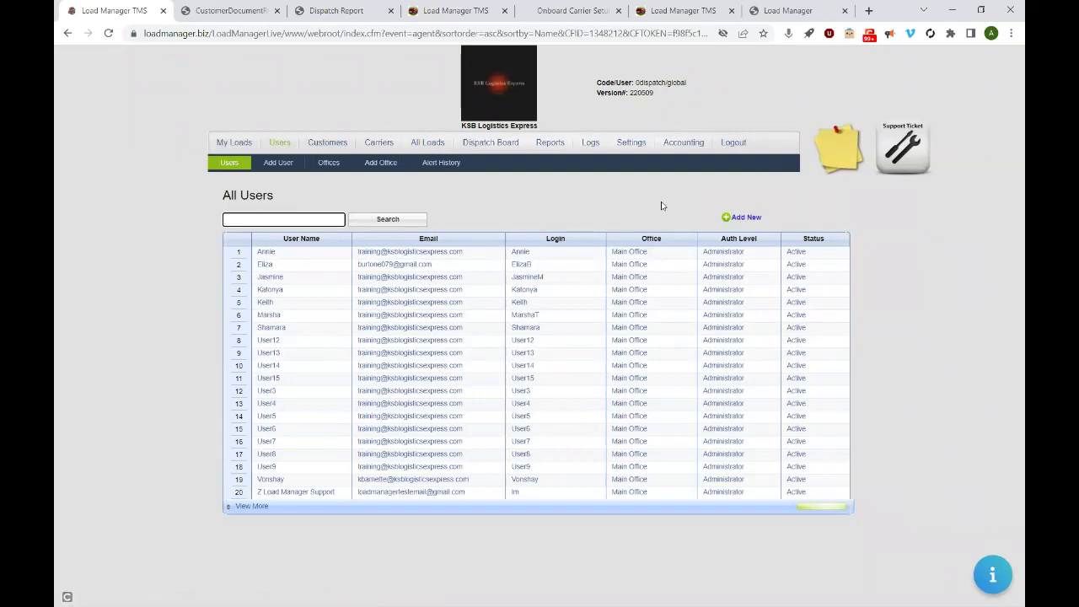
pyautogui.click(634, 145)
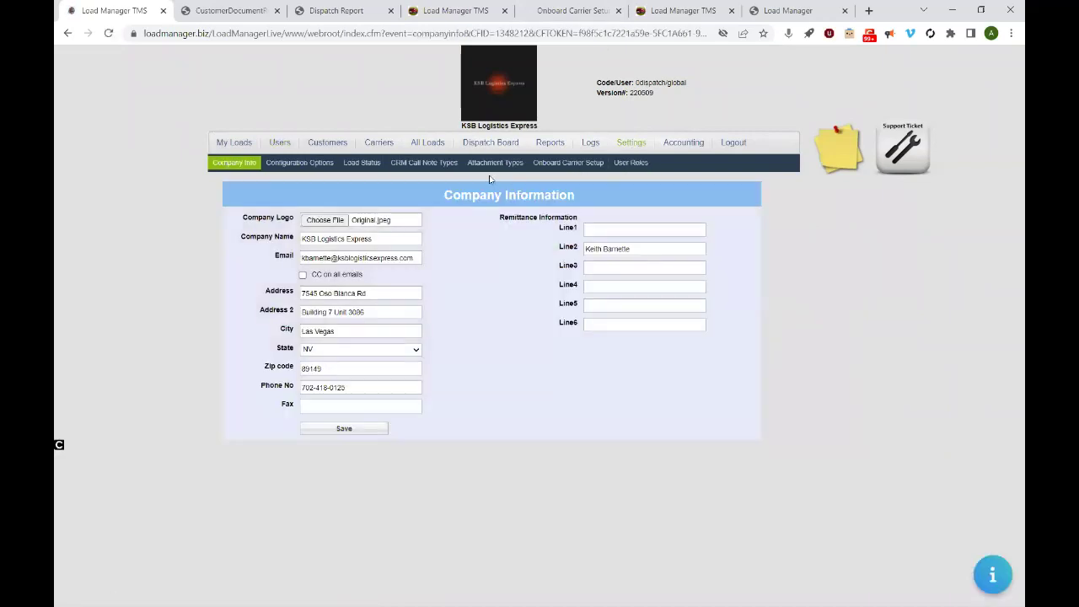
pyautogui.click(634, 163)
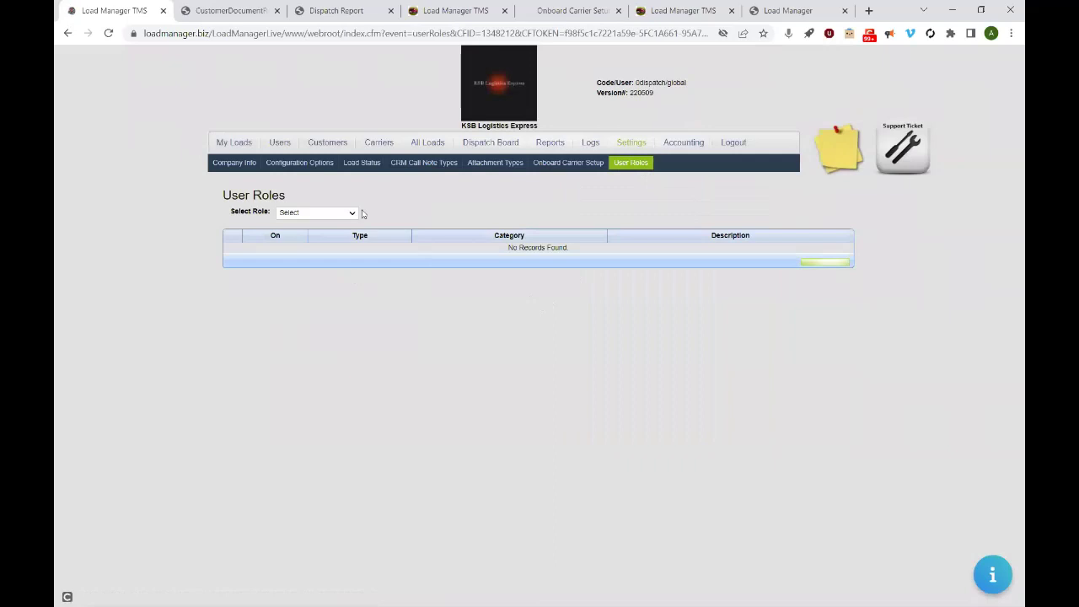
pyautogui.click(319, 215)
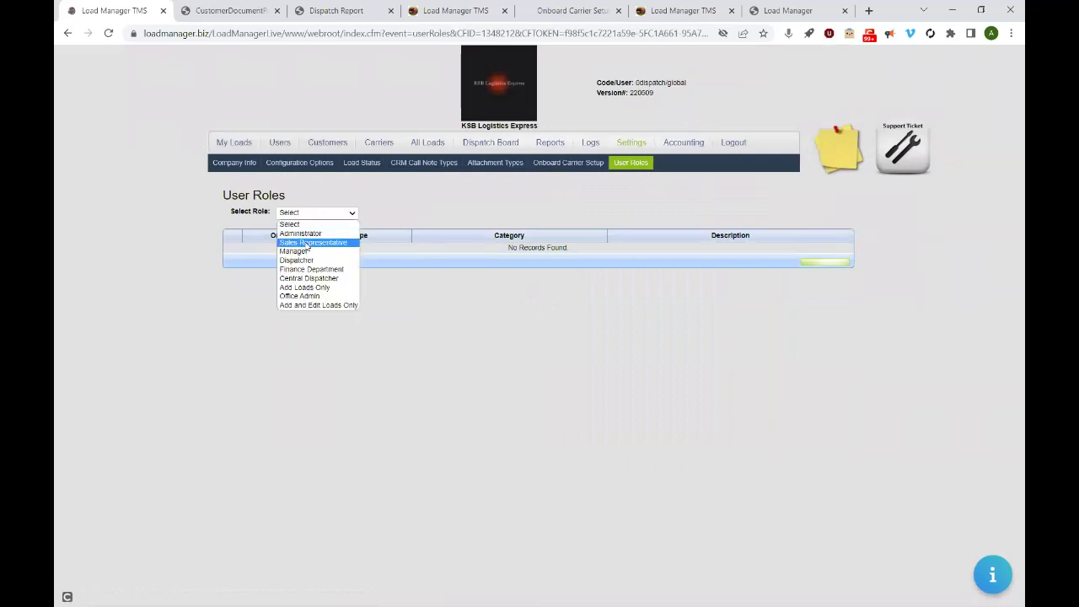
pyautogui.click(309, 243)
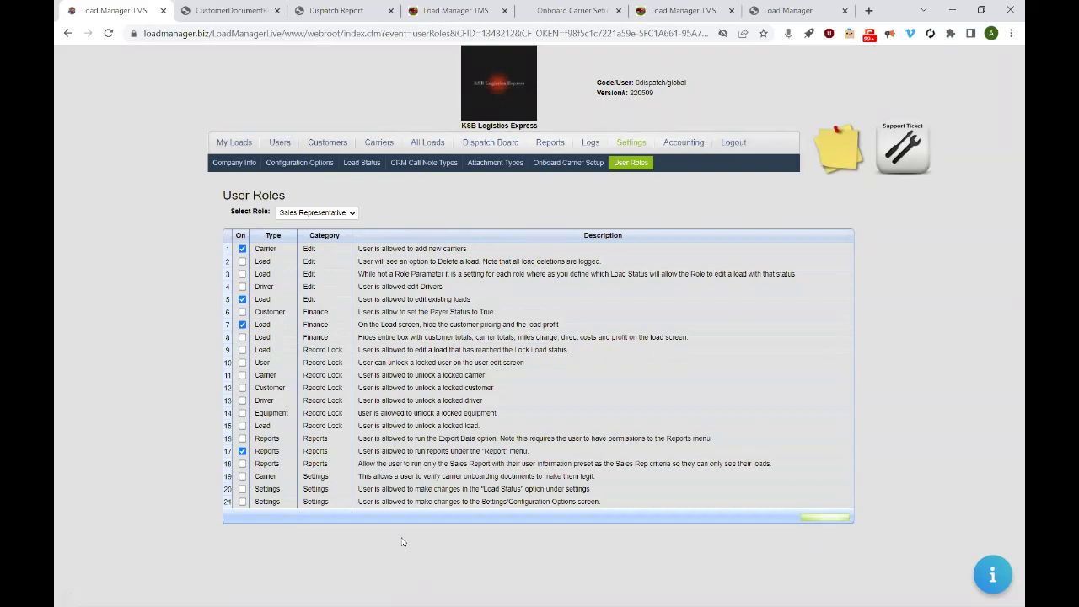
pyautogui.click(590, 143)
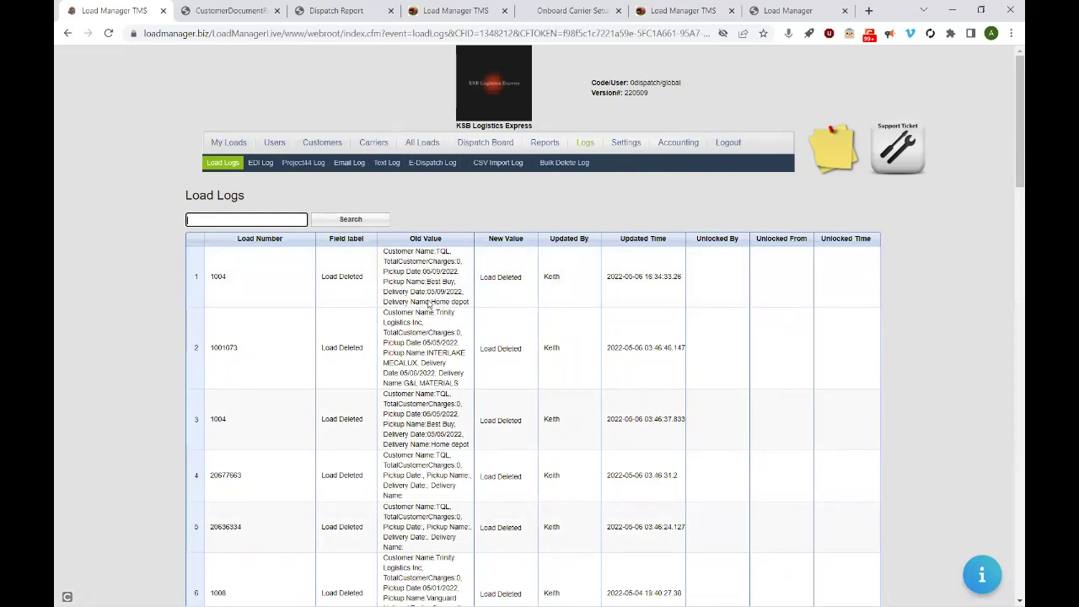
# - Show the All Loads list with load 1234 delivered and 1004 at invoice
pyautogui.click(409, 145)
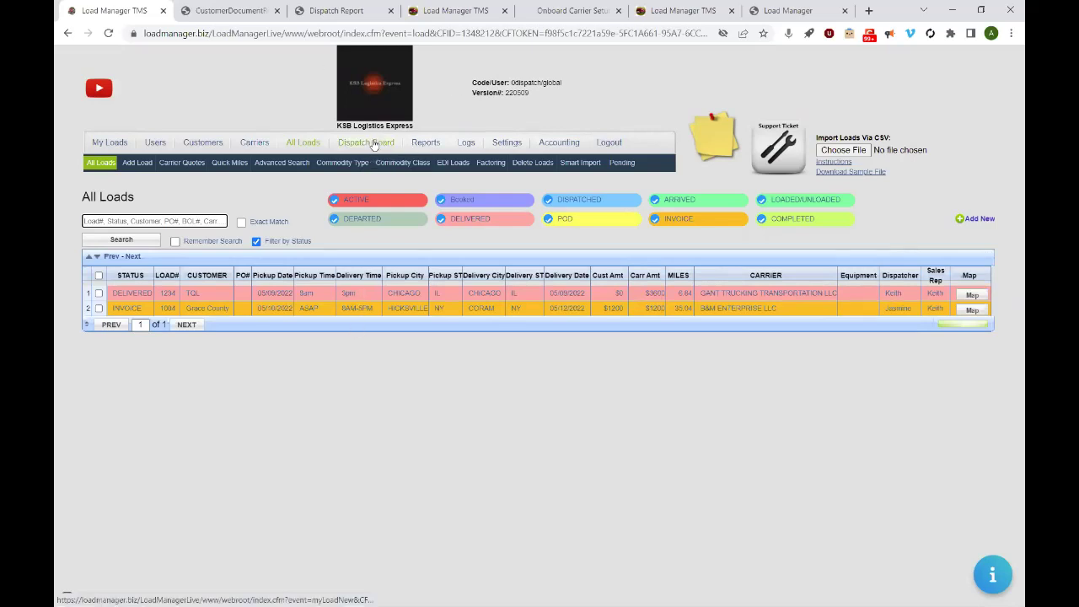
# - Open the Performance Dashboard grouped by month with statuses starting at TEMPLATE
pyautogui.click(431, 144)
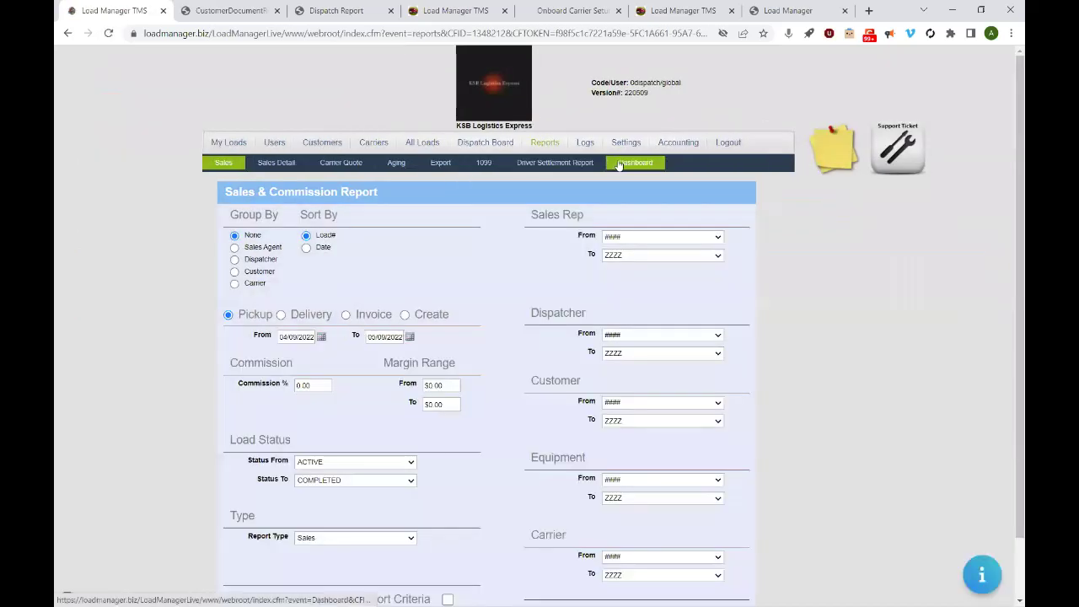
pyautogui.click(619, 165)
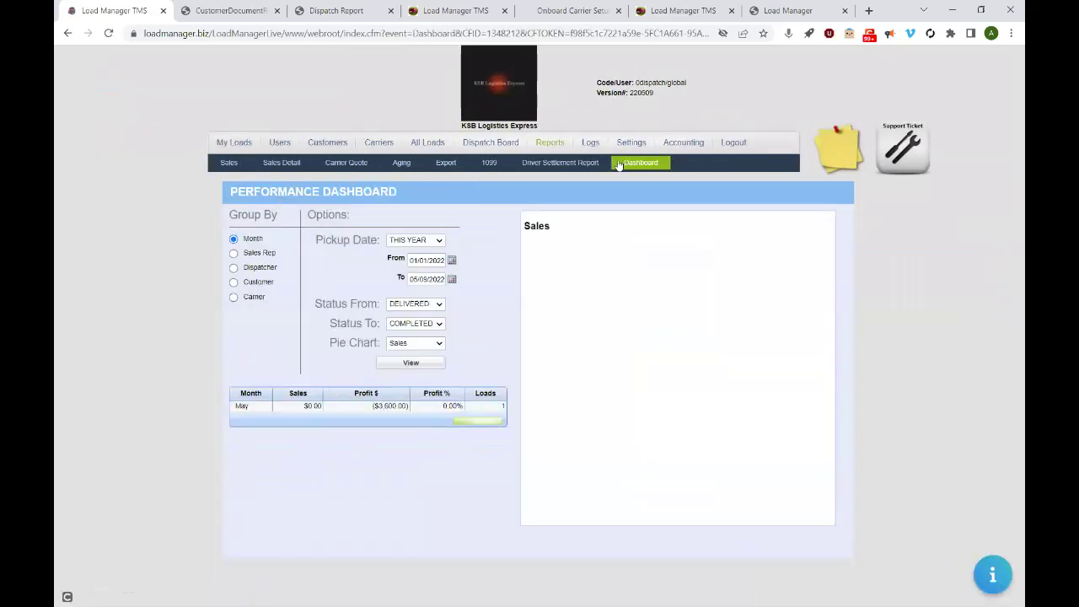
pyautogui.click(235, 255)
pyautogui.click(234, 240)
pyautogui.click(407, 305)
pyautogui.click(411, 317)
pyautogui.click(412, 364)
# - Rerun the dashboard with a From date of 05/31/2022, then log out
pyautogui.click(452, 262)
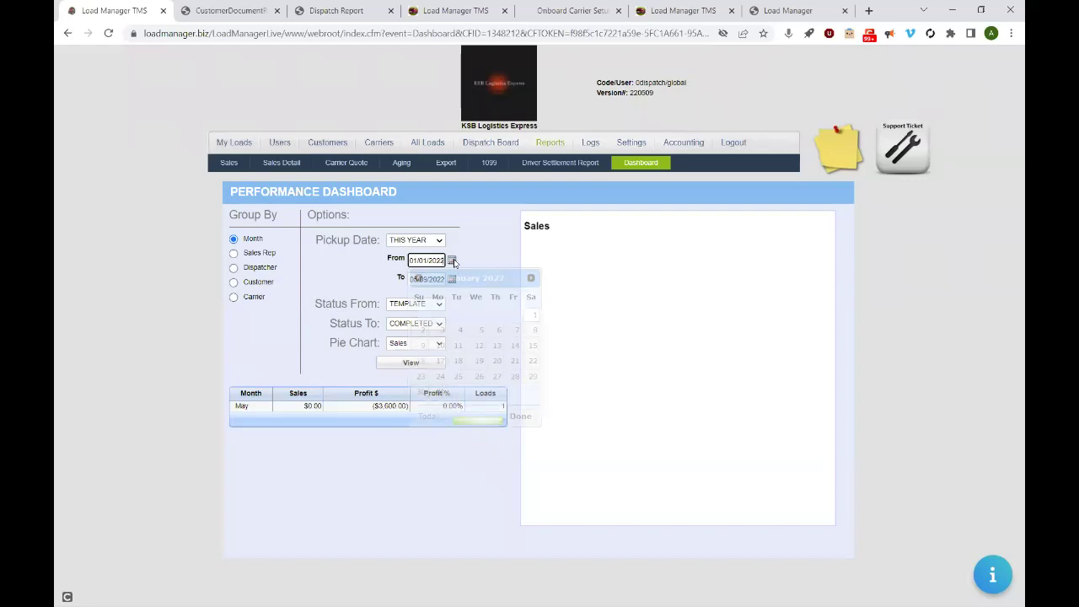
pyautogui.click(532, 277)
pyautogui.click(531, 278)
pyautogui.click(532, 278)
pyautogui.click(531, 277)
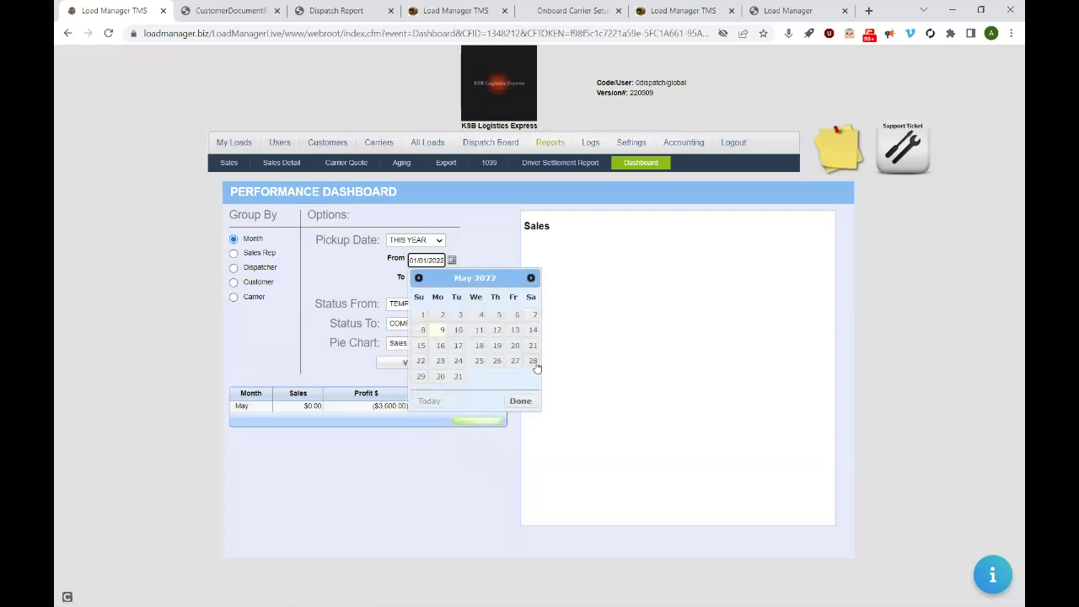
pyautogui.click(458, 377)
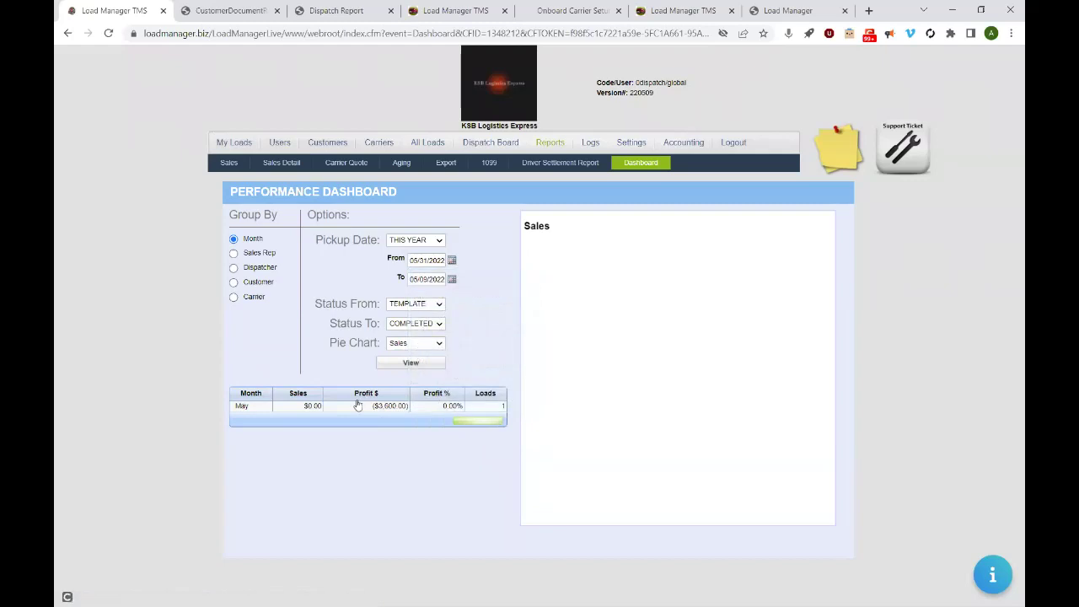
pyautogui.click(413, 365)
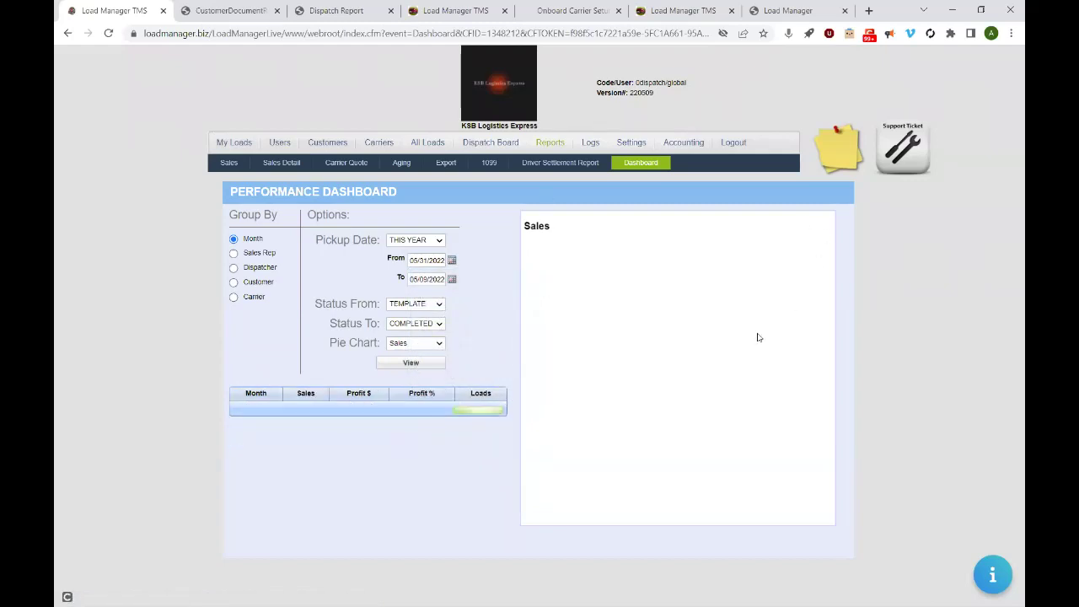
pyautogui.click(737, 143)
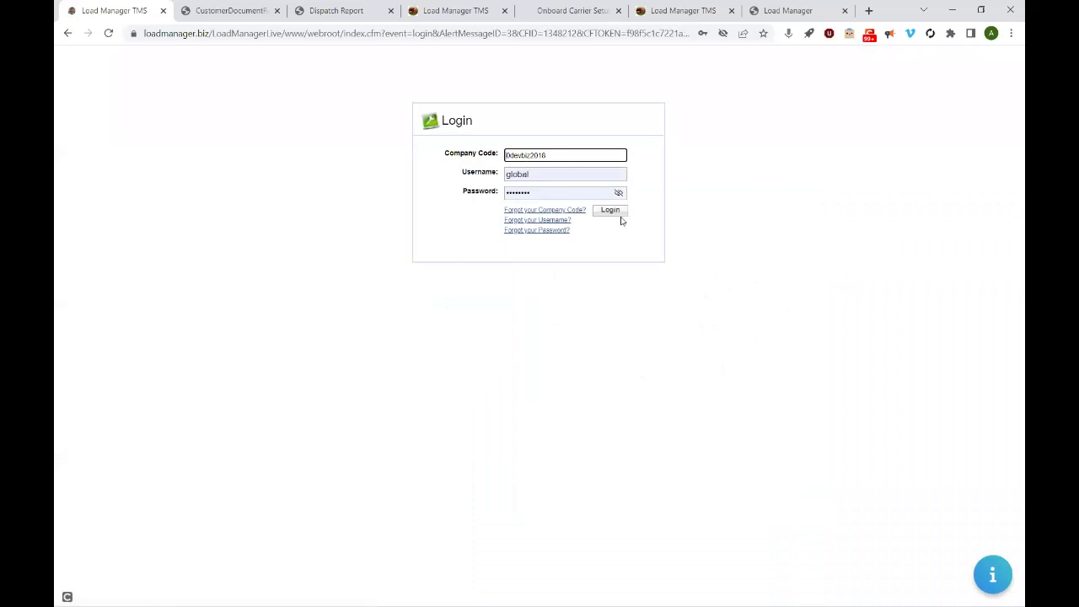
# - Sign in to the Big Apple Transport account and open its Performance Dashboard
pyautogui.click(611, 211)
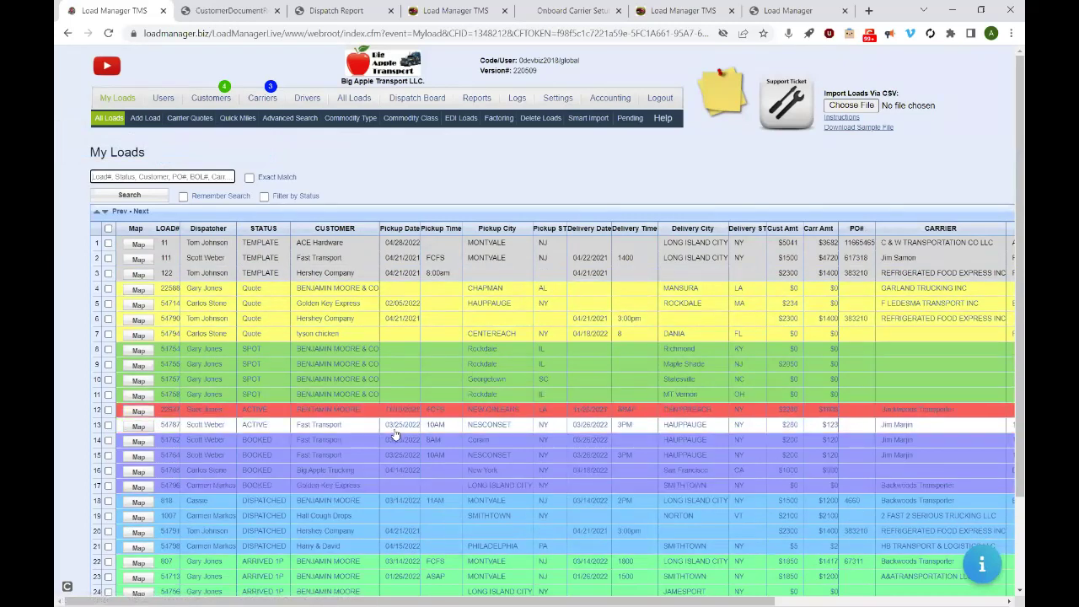
pyautogui.click(559, 98)
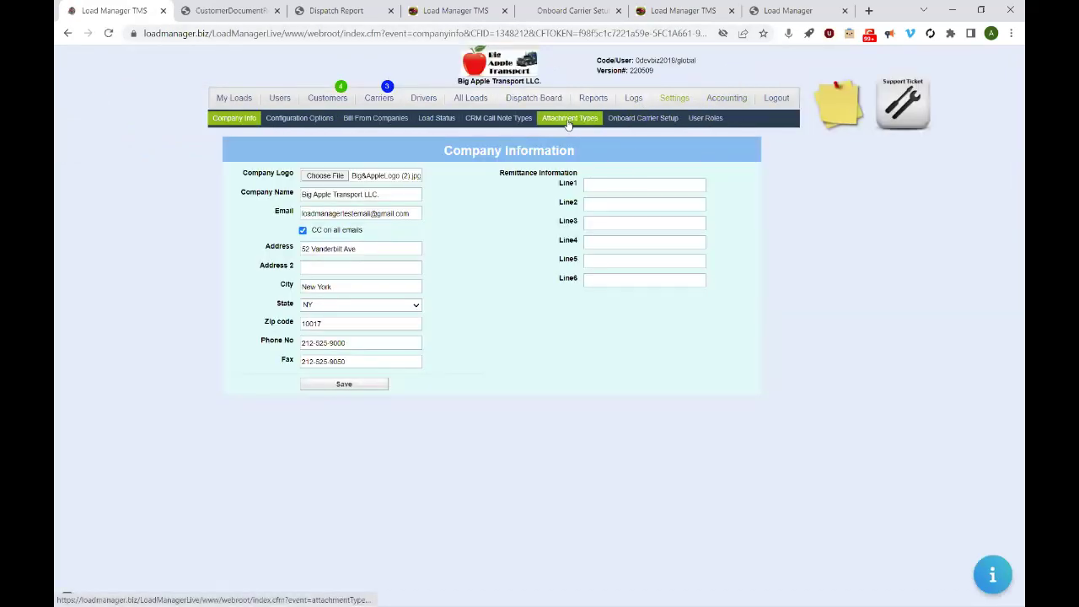
pyautogui.click(544, 98)
pyautogui.click(593, 99)
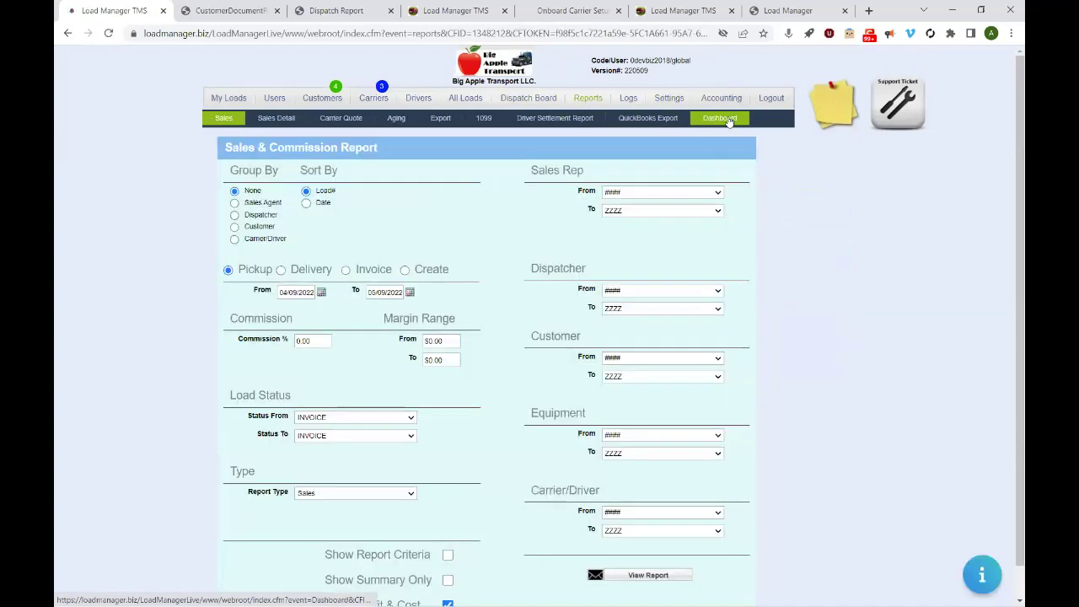
pyautogui.click(725, 118)
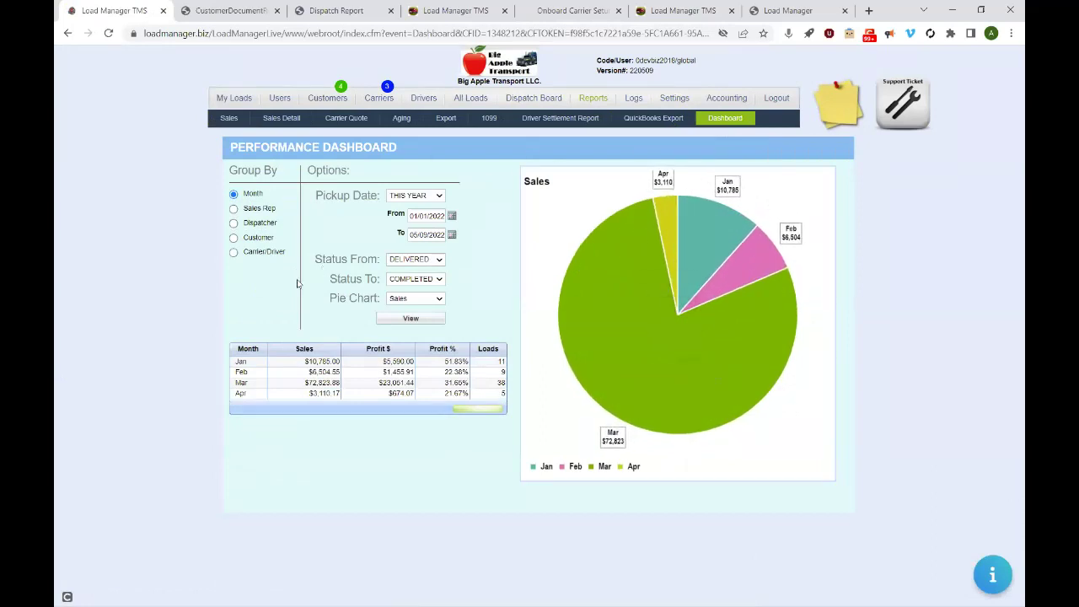
# - Group the dashboard by Carrier/Driver and save a sticky note reminding to call a contact
pyautogui.click(234, 209)
pyautogui.click(233, 253)
pyautogui.click(835, 116)
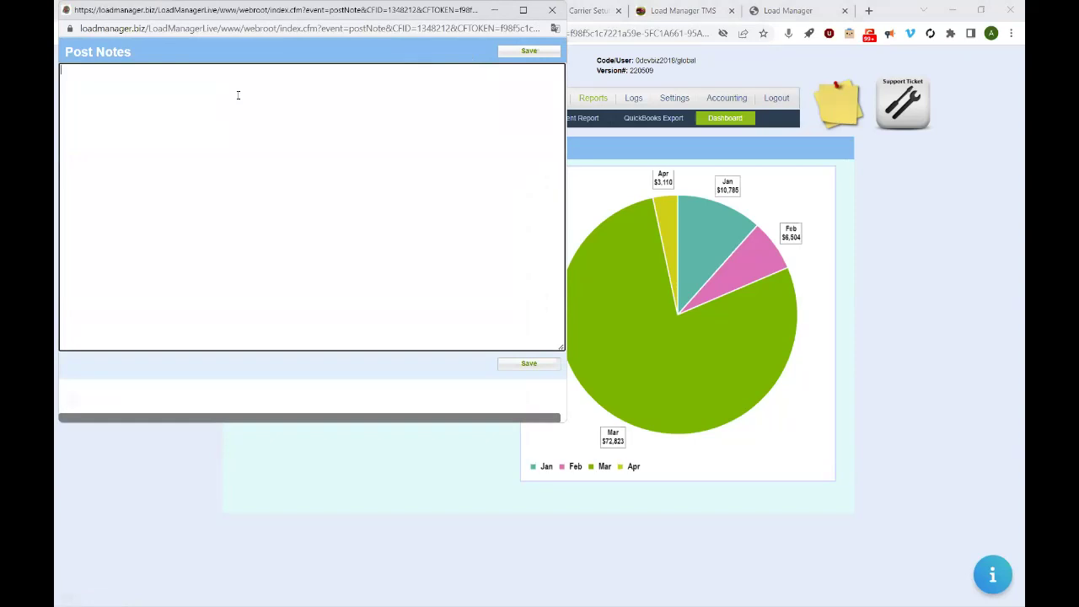
pyautogui.write('Call Terry')
pyautogui.click(531, 52)
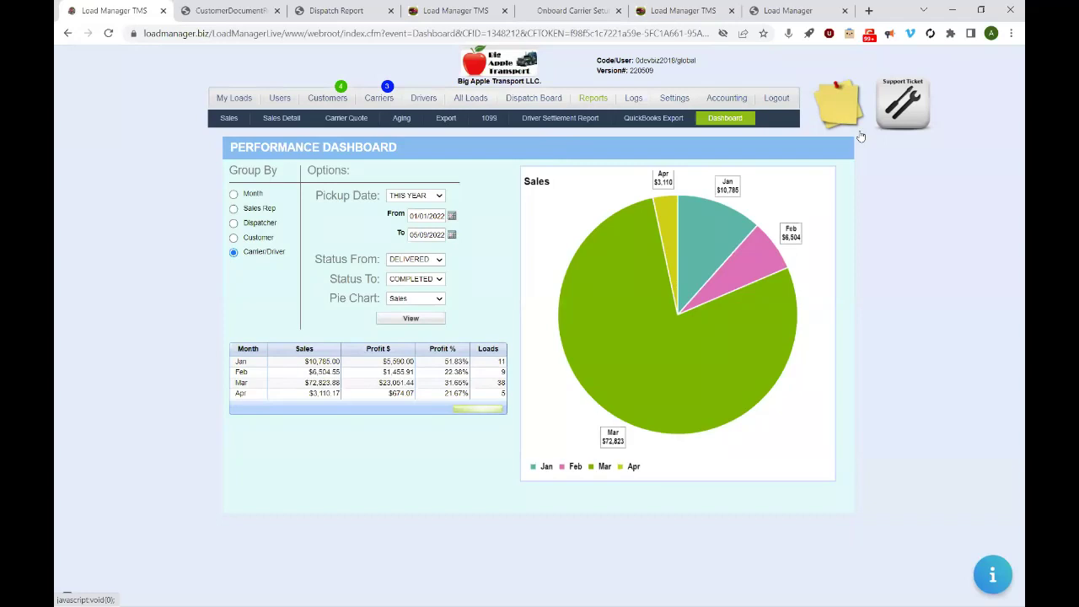
# - Post a second sticky note with the same call-back reminder
pyautogui.click(841, 104)
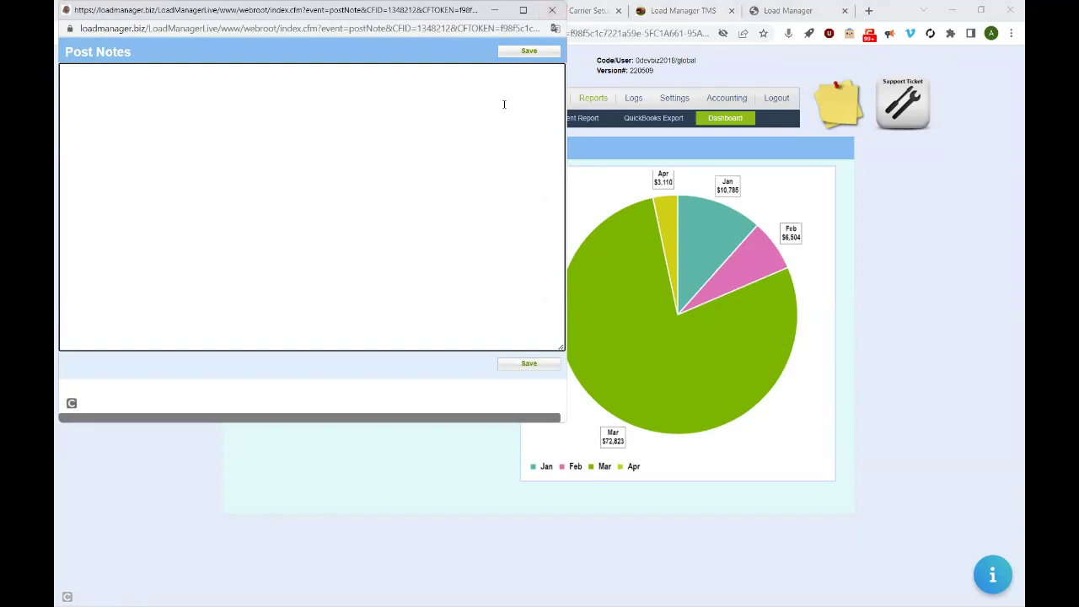
pyautogui.write('Terry S')
pyautogui.press('BackSpace')
pyautogui.press('BackSpace')
pyautogui.press('BackSpace')
pyautogui.press('BackSpace')
pyautogui.press('BackSpace')
pyautogui.write('TCa')
pyautogui.press('BackSpace')
pyautogui.press('BackSpace')
pyautogui.write('CAll Terry')
pyautogui.click(554, 51)
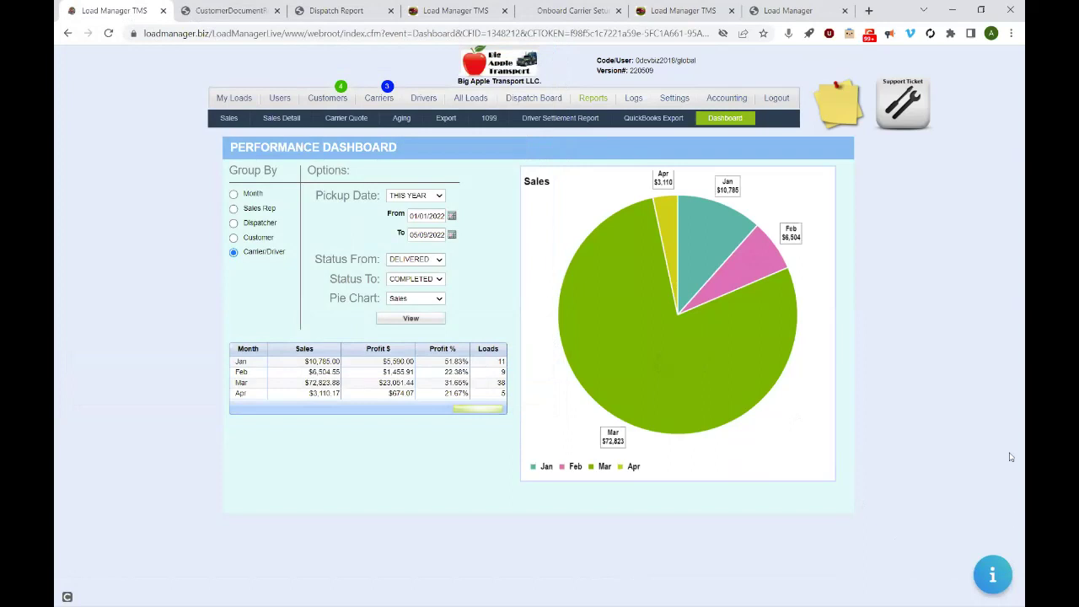
# - Create a support ticket with the description 'How to send out a dispatch report'
pyautogui.click(907, 101)
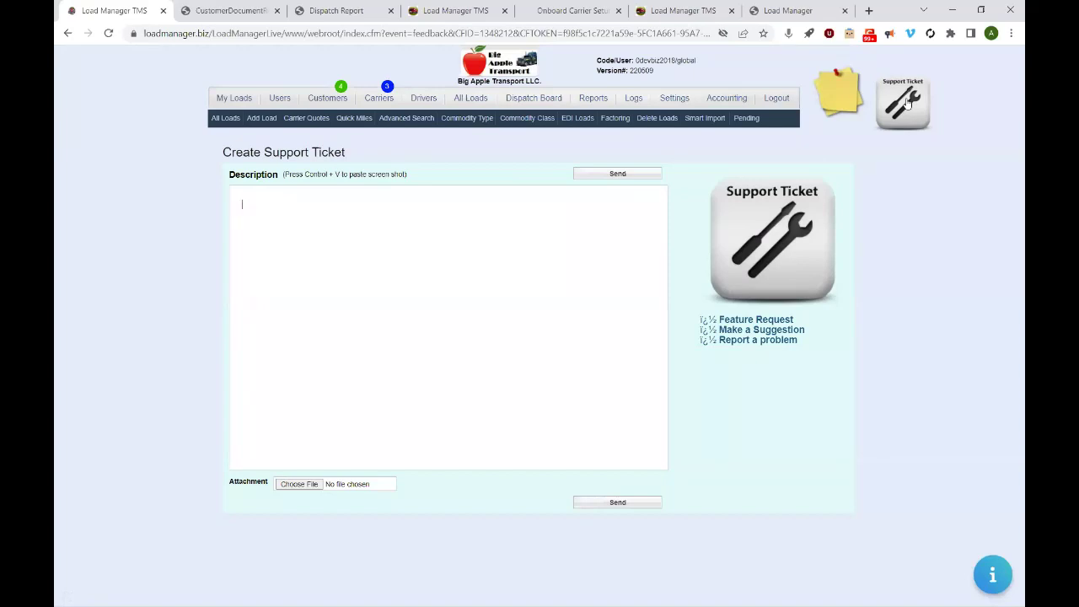
pyautogui.write('How to send out a dispatch report')
# - Search the knowledge base for 'Dispatch', read the Dispatch Report Overview article, then return to My Loads
pyautogui.click(996, 573)
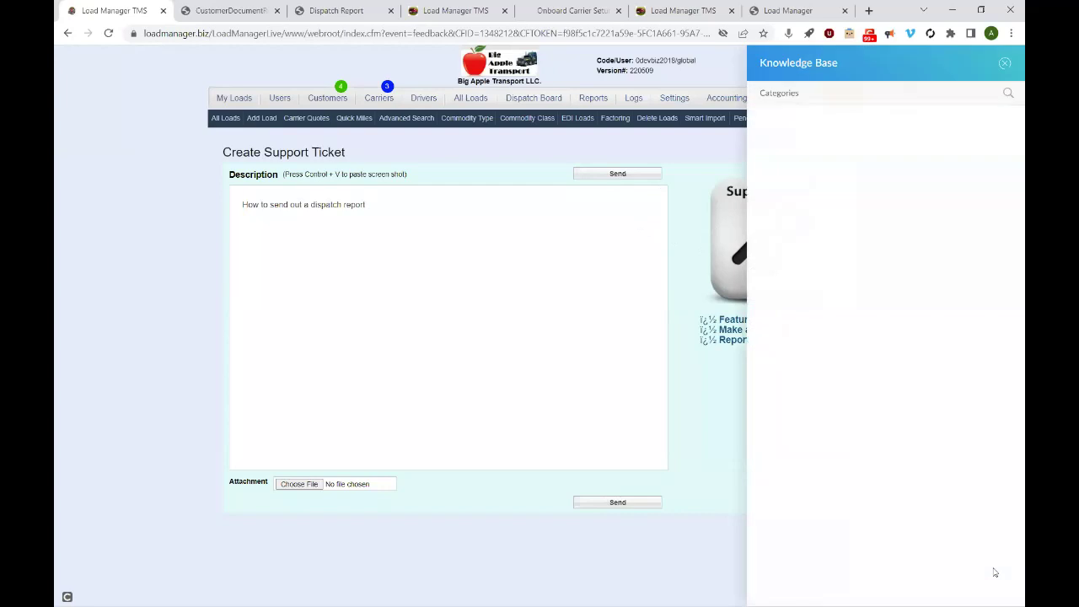
pyautogui.click(1010, 91)
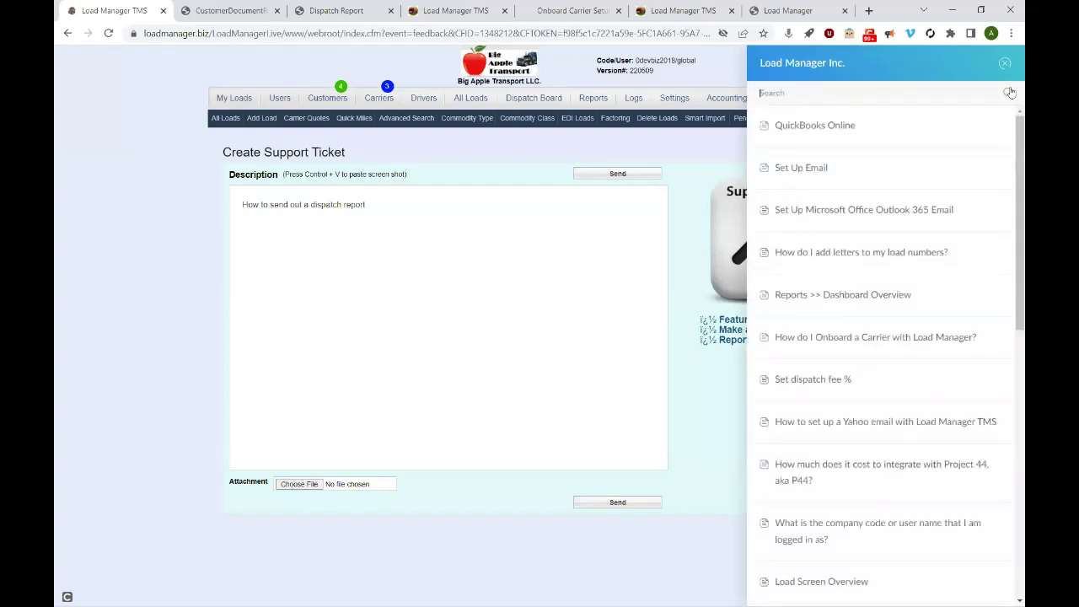
pyautogui.write('Dispatch')
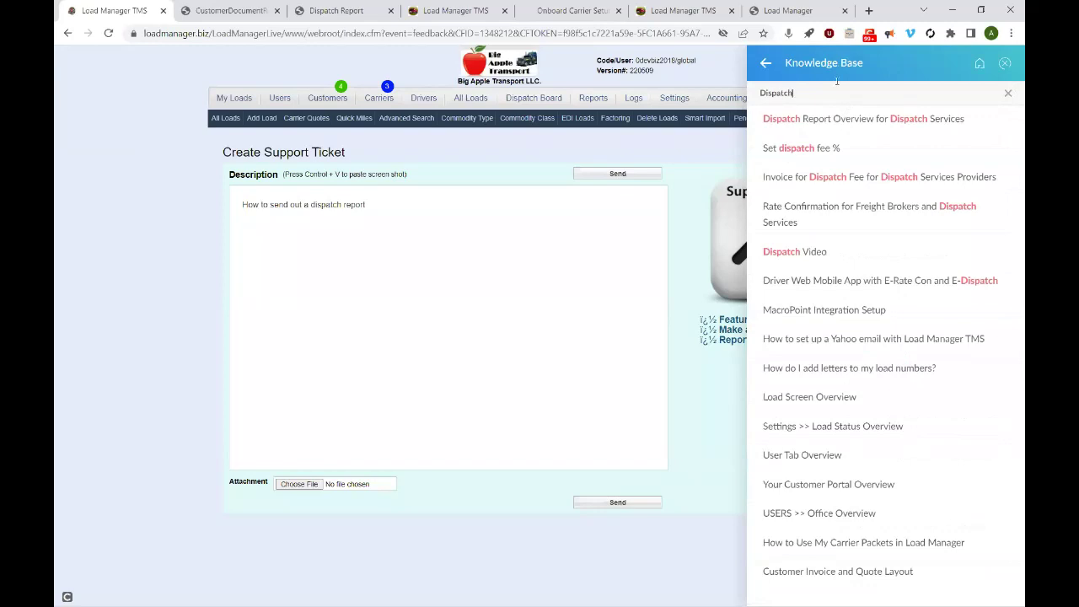
pyautogui.click(844, 124)
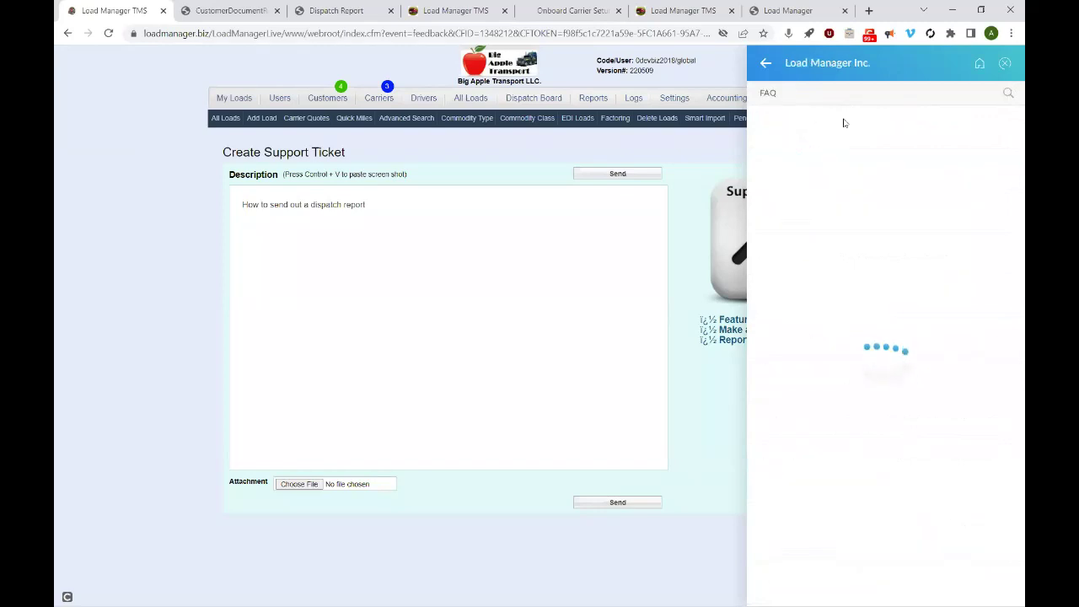
pyautogui.moveTo(1011, 140); pyautogui.dragTo(1007, 63)
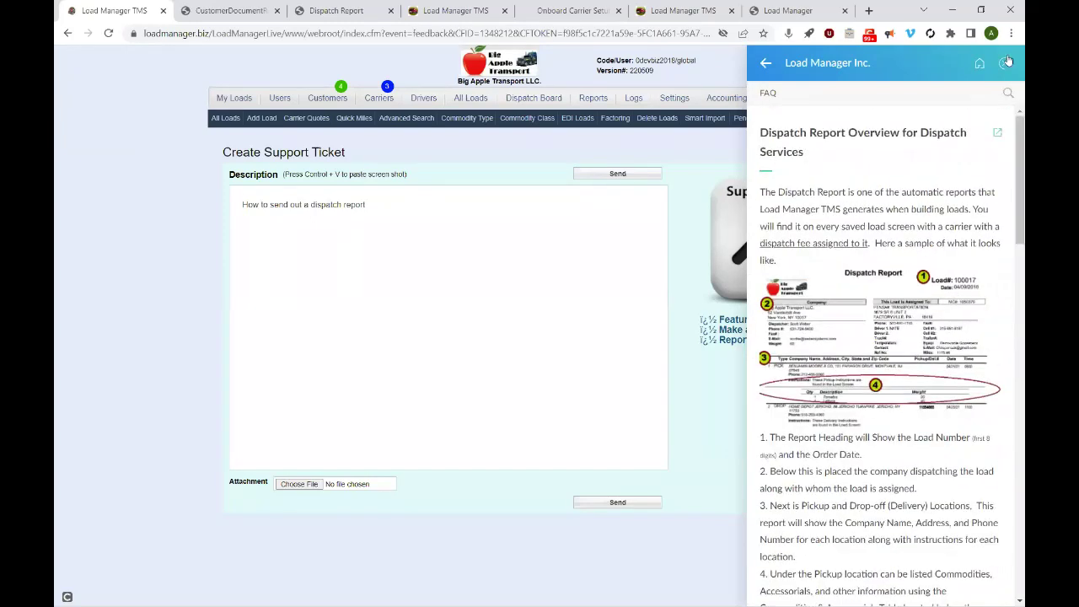
pyautogui.click(1005, 63)
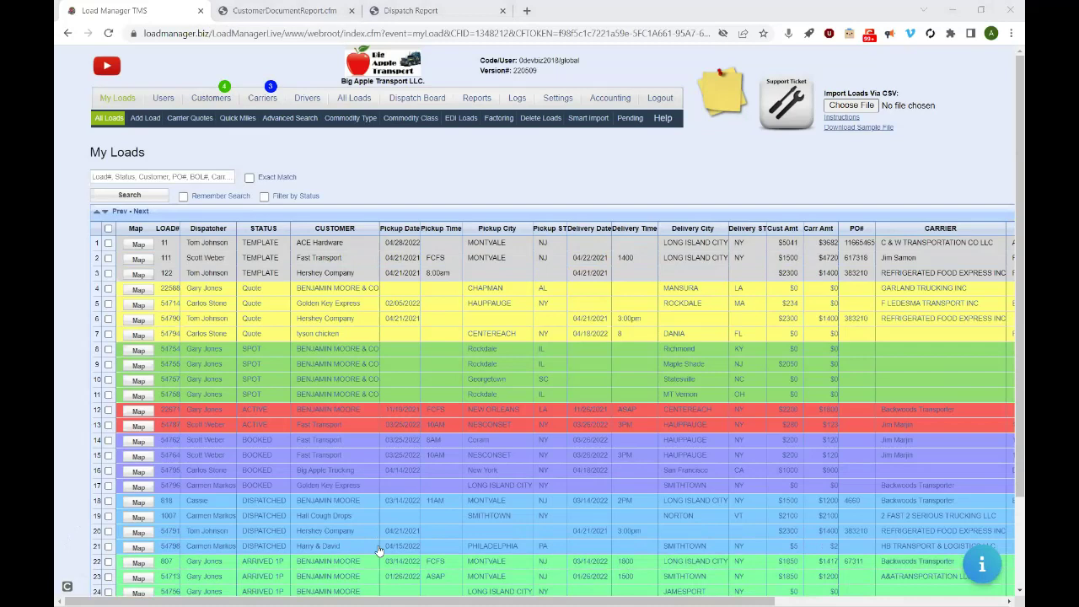
pyautogui.click(574, 178)
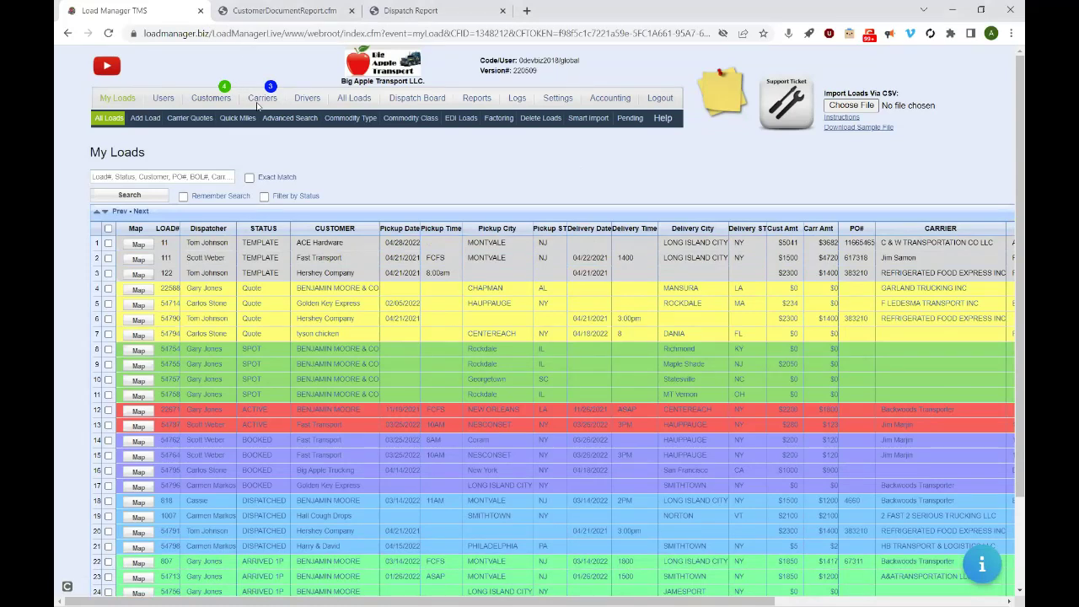